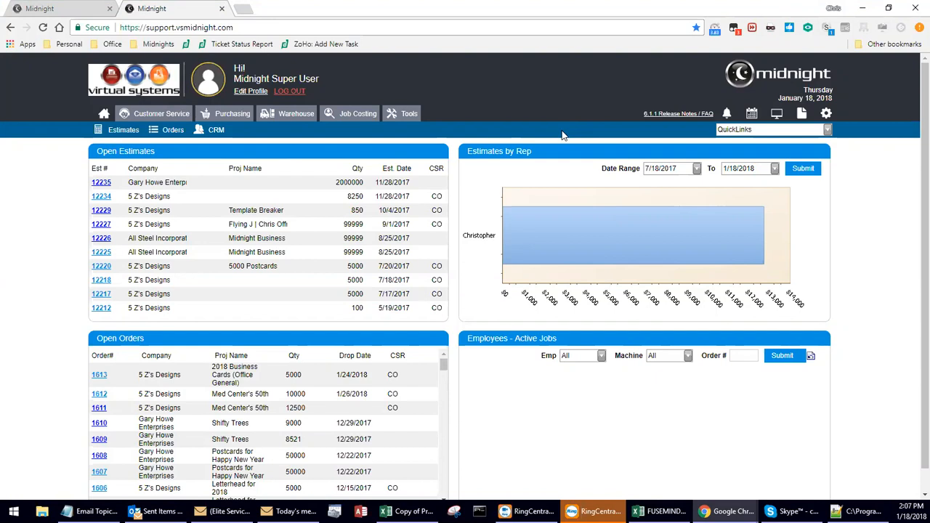
# Open the Reports settings in Global Settings and review the Default BCC and Default Email Signature options.
pyautogui.click(827, 115)
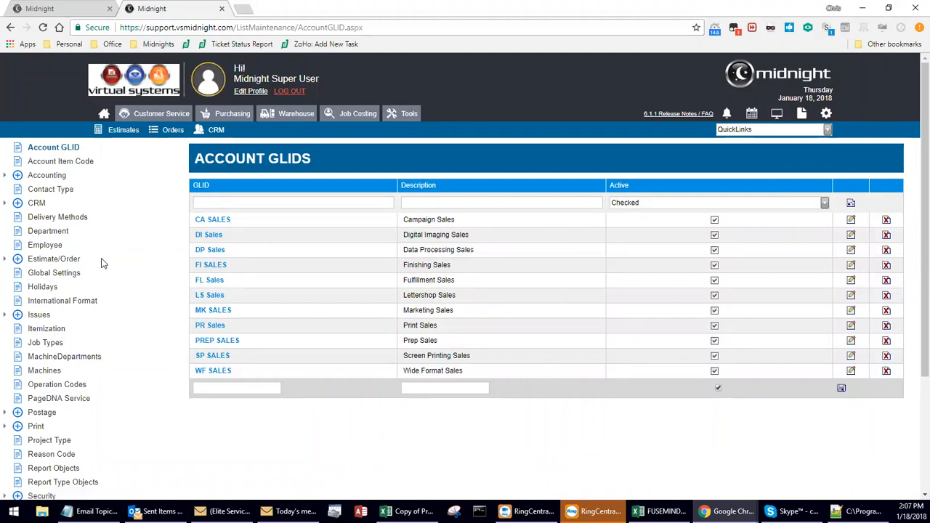
pyautogui.click(72, 278)
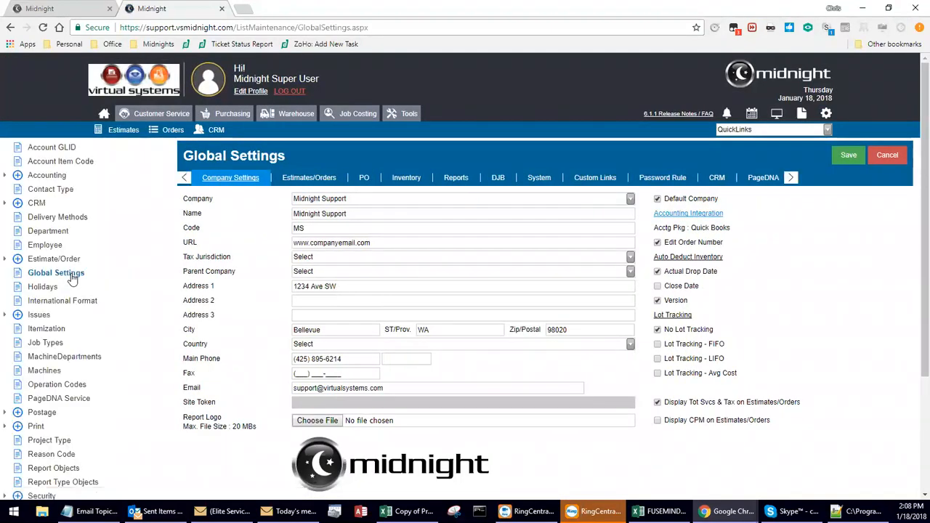
pyautogui.click(455, 178)
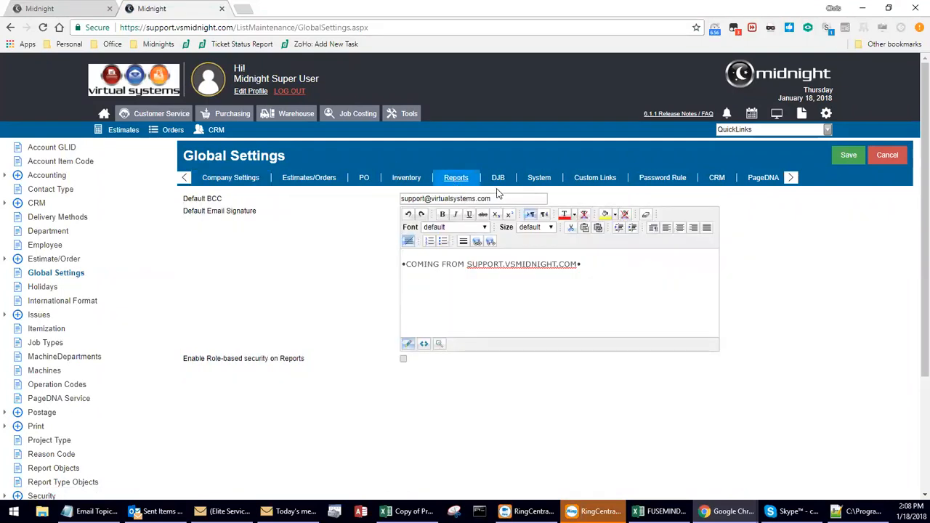
pyautogui.moveTo(223, 199); pyautogui.dragTo(183, 199)
pyautogui.click(213, 199)
pyautogui.moveTo(608, 291)
pyautogui.mouseDown()
pyautogui.moveTo(395, 284)
pyautogui.moveTo(635, 328)
pyautogui.mouseUp()
# Enable role-based security on reports and save the global settings.
pyautogui.moveTo(186, 358); pyautogui.dragTo(301, 359)
pyautogui.click(405, 366)
pyautogui.click(843, 157)
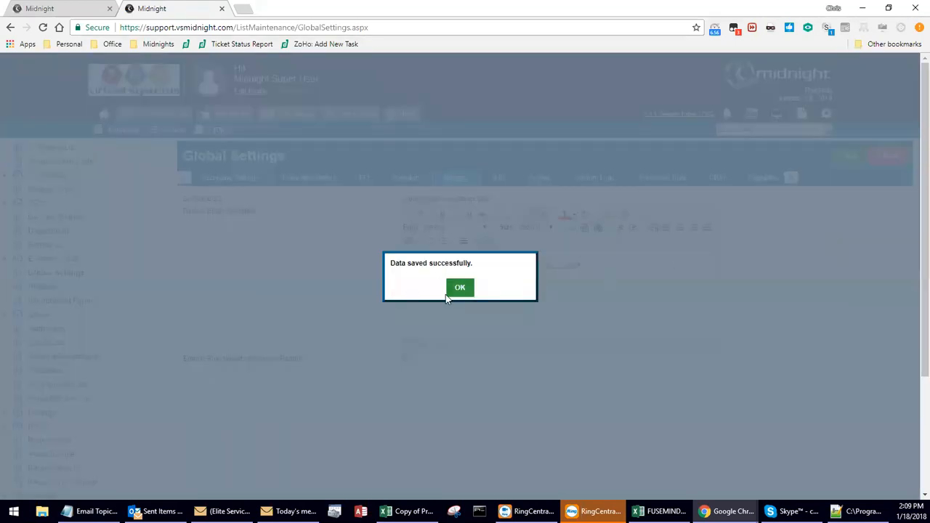
pyautogui.click(460, 288)
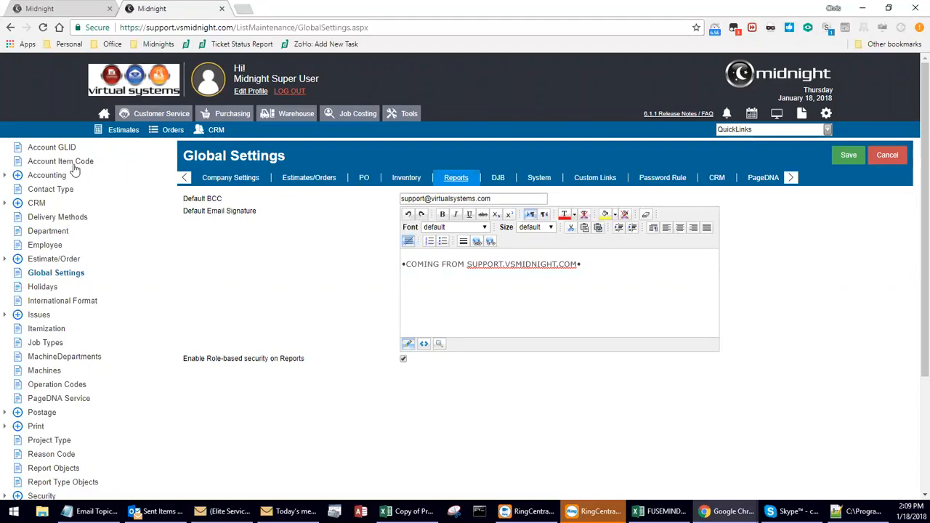
# Open the Report Type Objects list and review the Accounting, Customer and Order report types.
pyautogui.scroll(-3, 60, 201)
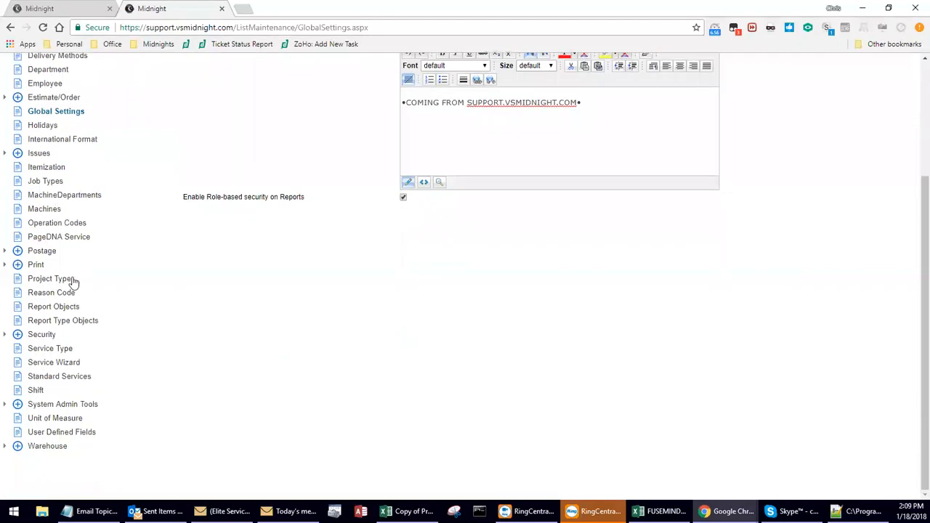
pyautogui.click(68, 324)
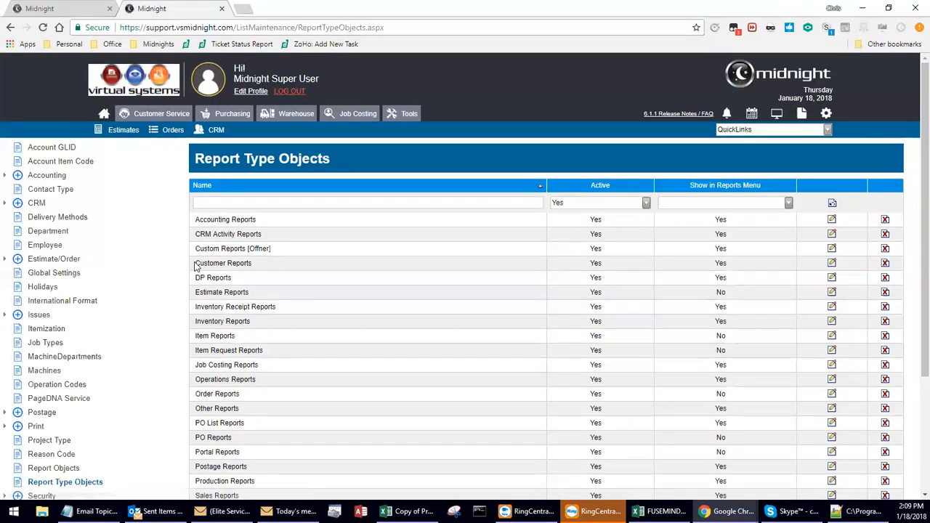
pyautogui.click(198, 265)
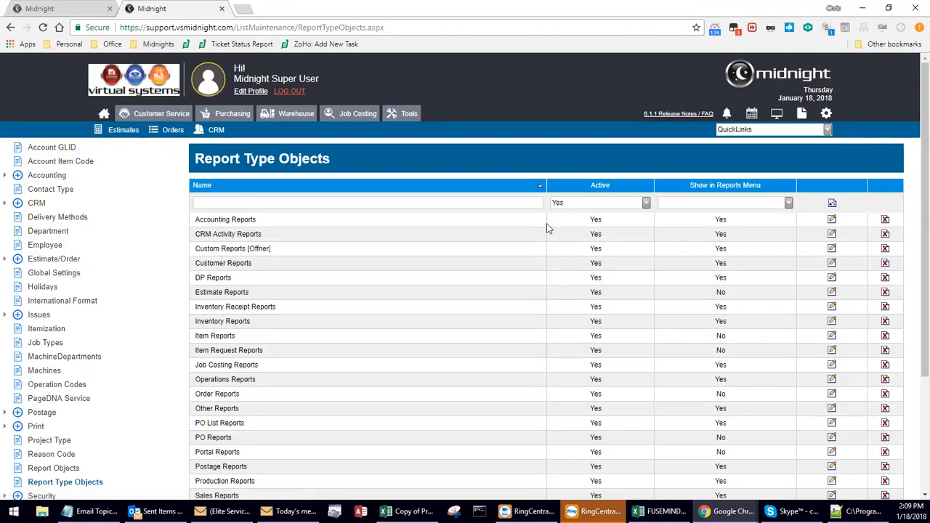
pyautogui.scroll(-3, 643, 210)
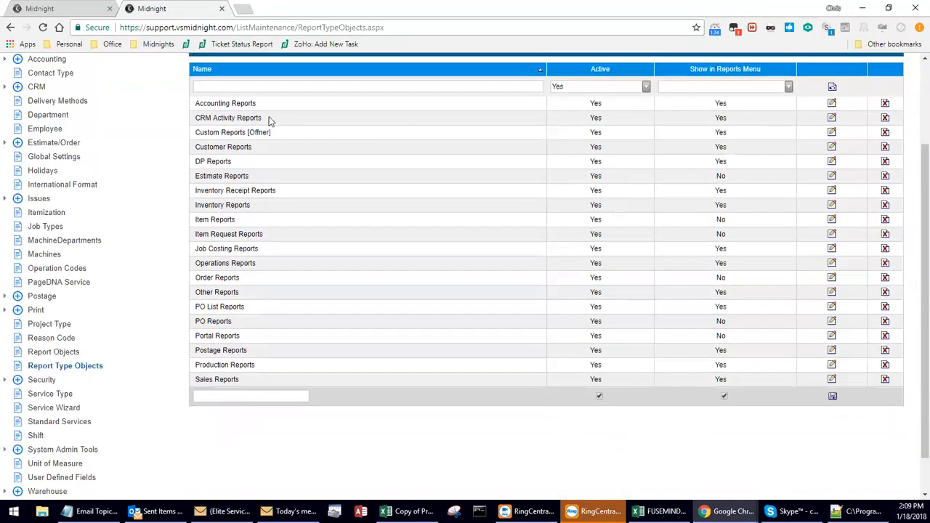
pyautogui.moveTo(260, 104); pyautogui.dragTo(193, 103)
pyautogui.moveTo(258, 148); pyautogui.dragTo(193, 149)
pyautogui.moveTo(263, 276); pyautogui.dragTo(194, 281)
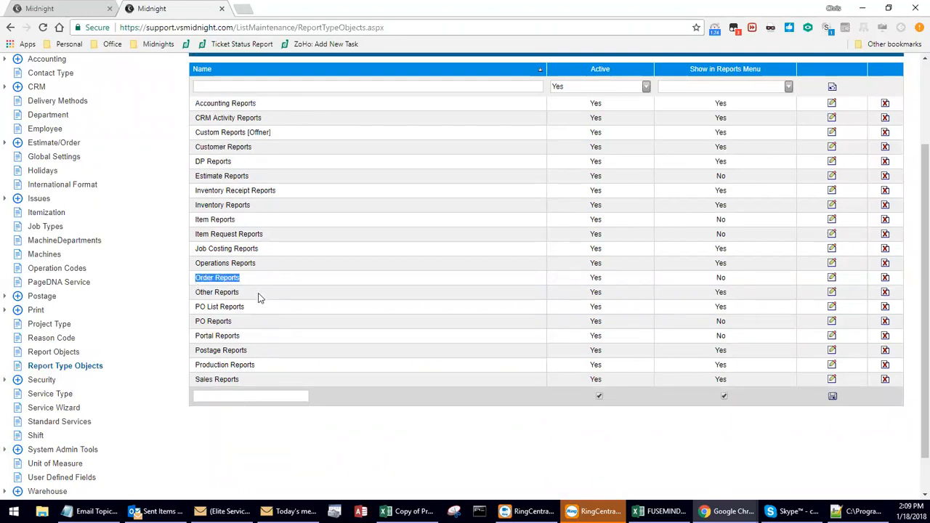
# Examine the custom, Sales and Production report types among the report type objects.
pyautogui.scroll(1, 256, 333)
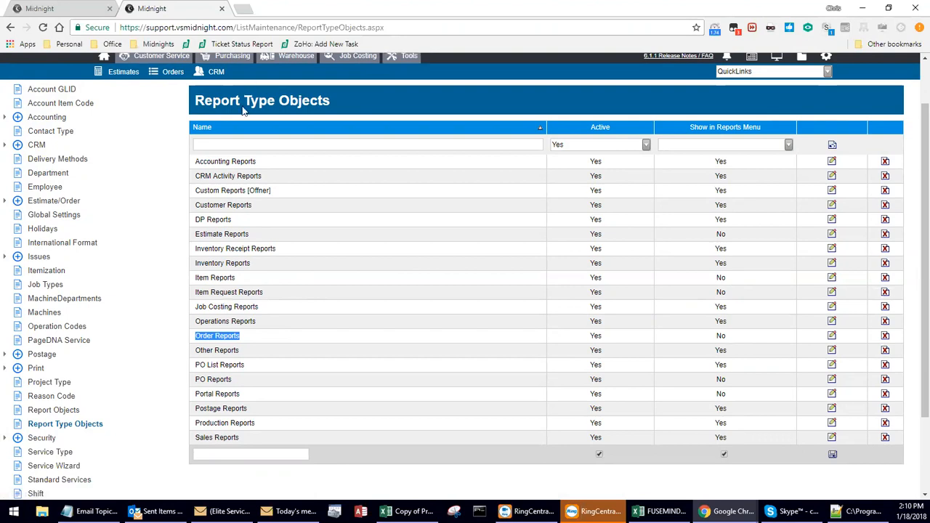
pyautogui.click(247, 343)
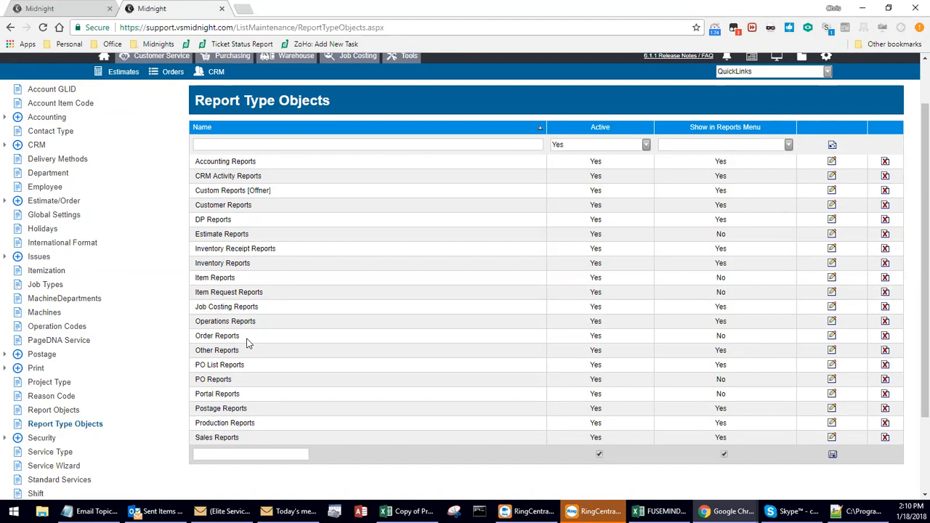
pyautogui.moveTo(261, 166); pyautogui.dragTo(195, 170)
pyautogui.moveTo(270, 190); pyautogui.dragTo(196, 194)
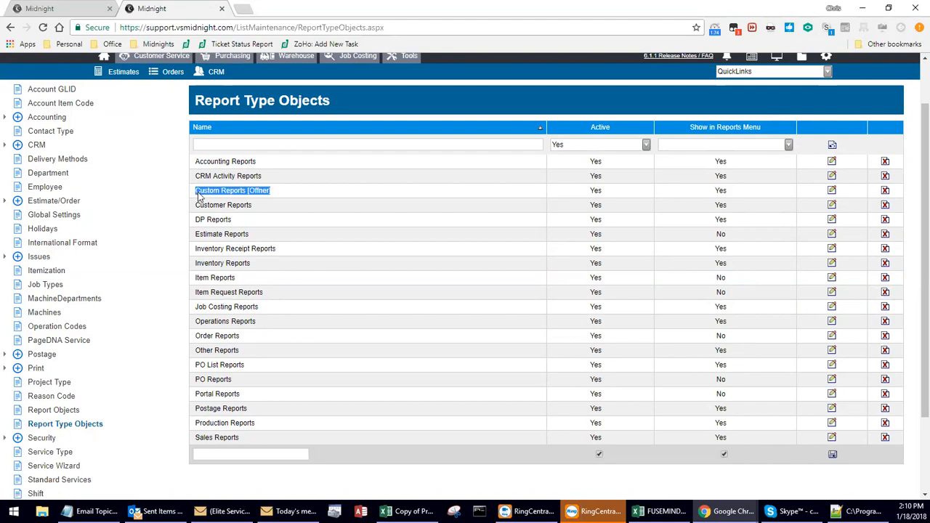
pyautogui.moveTo(251, 442); pyautogui.dragTo(196, 438)
pyautogui.moveTo(254, 426); pyautogui.dragTo(197, 426)
pyautogui.click(213, 427)
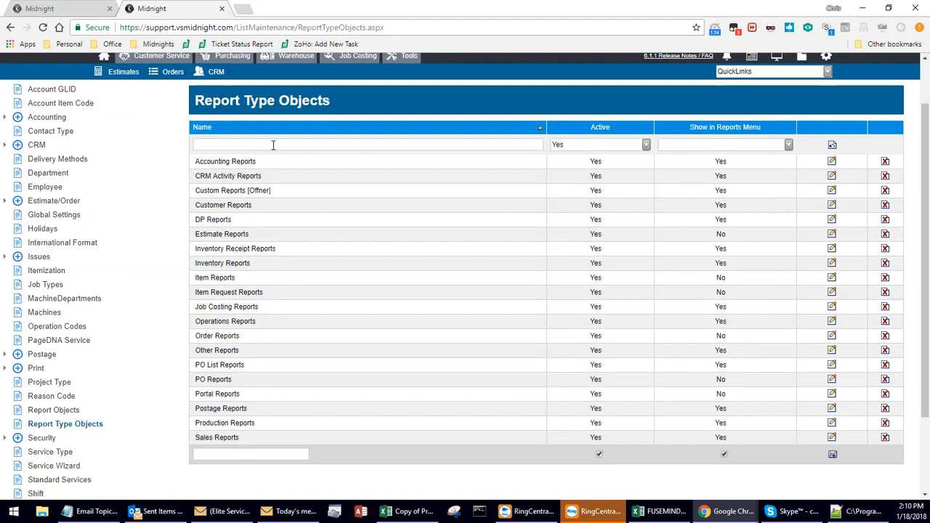
# View the report categories in Midnight Reports and check the Show in Reports Menu values for the Estimate, Item Request and Order report types.
pyautogui.scroll(2, 282, 137)
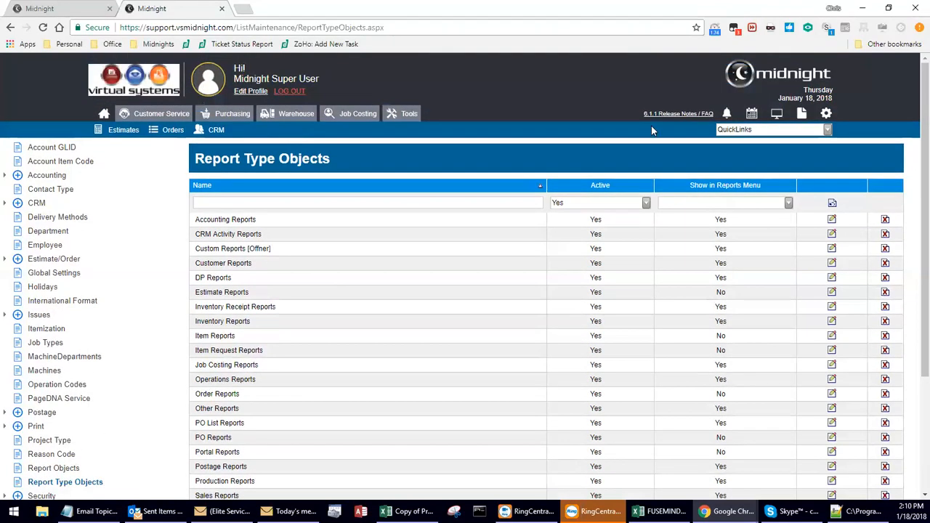
pyautogui.click(804, 119)
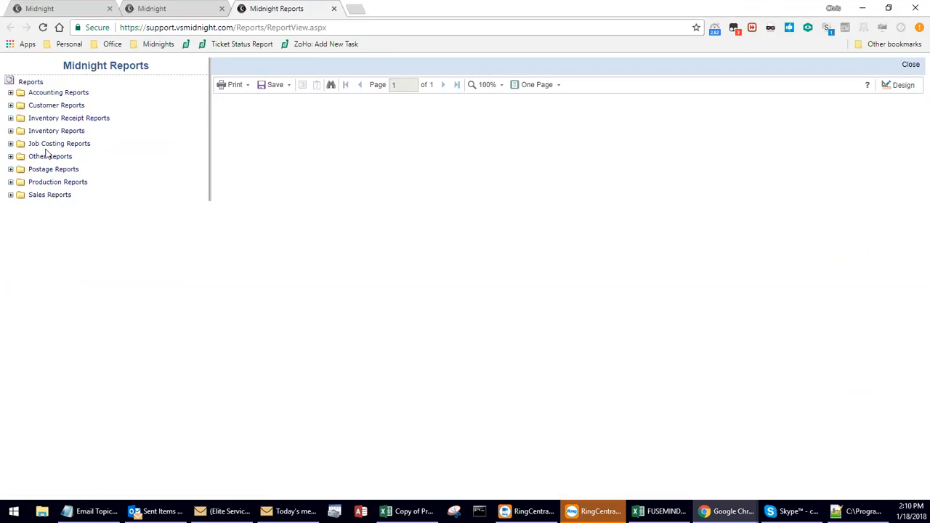
pyautogui.click(151, 9)
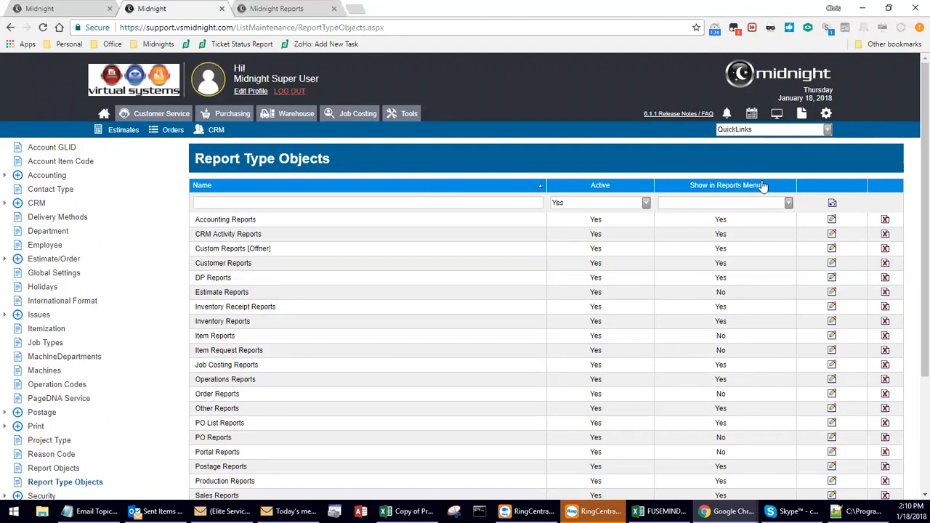
pyautogui.doubleClick(718, 295)
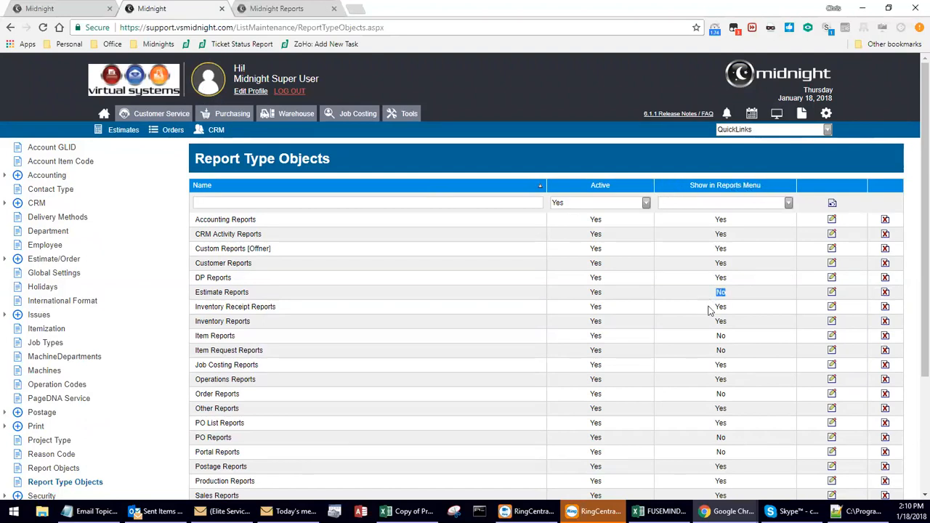
pyautogui.doubleClick(712, 352)
pyautogui.doubleClick(719, 395)
# Open the Report Objects list and examine the display name and report name of the ActiveJobDetail report.
pyautogui.scroll(-1, 50, 251)
pyautogui.click(53, 412)
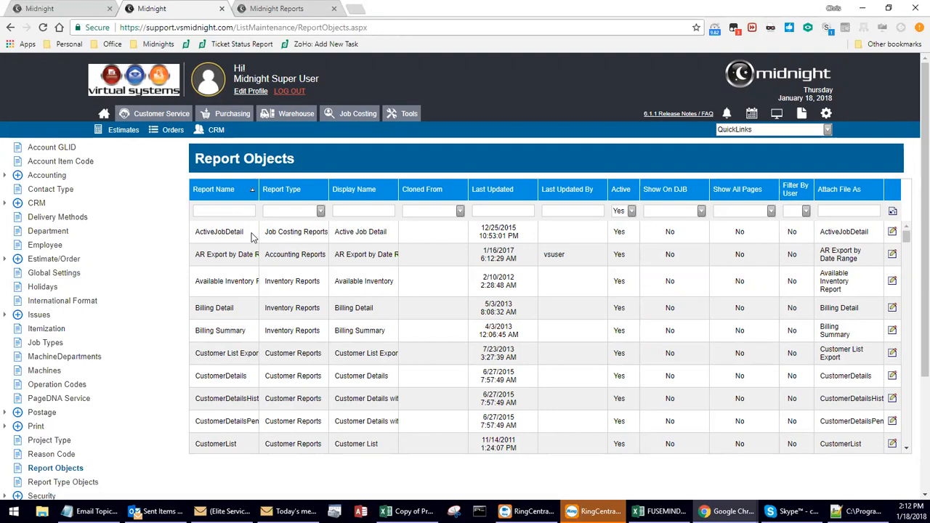
pyautogui.moveTo(391, 234); pyautogui.dragTo(333, 234)
pyautogui.click(363, 238)
pyautogui.moveTo(250, 232); pyautogui.dragTo(198, 239)
pyautogui.click(215, 239)
# Look up Active Job Detail among the Job Costing Reports in Midnight Reports and return to the Report Objects list.
pyautogui.click(280, 9)
pyautogui.click(20, 144)
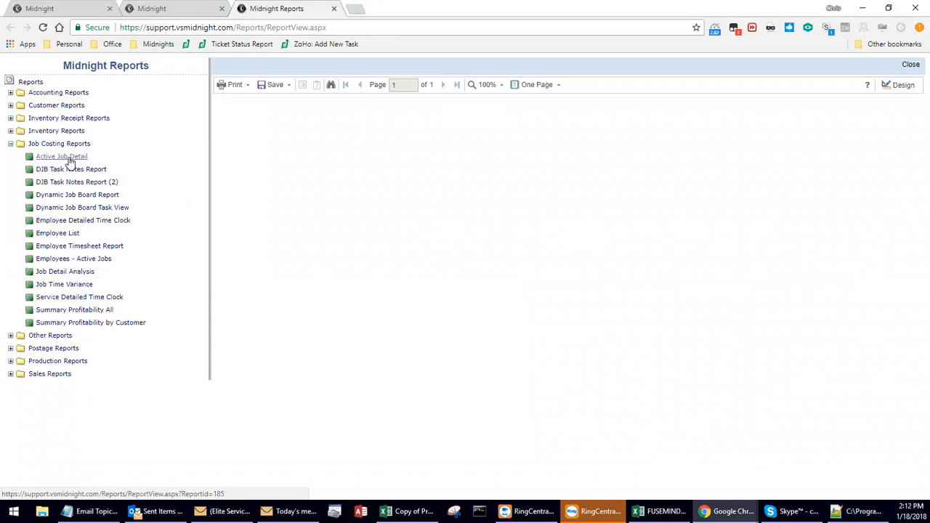
pyautogui.click(142, 10)
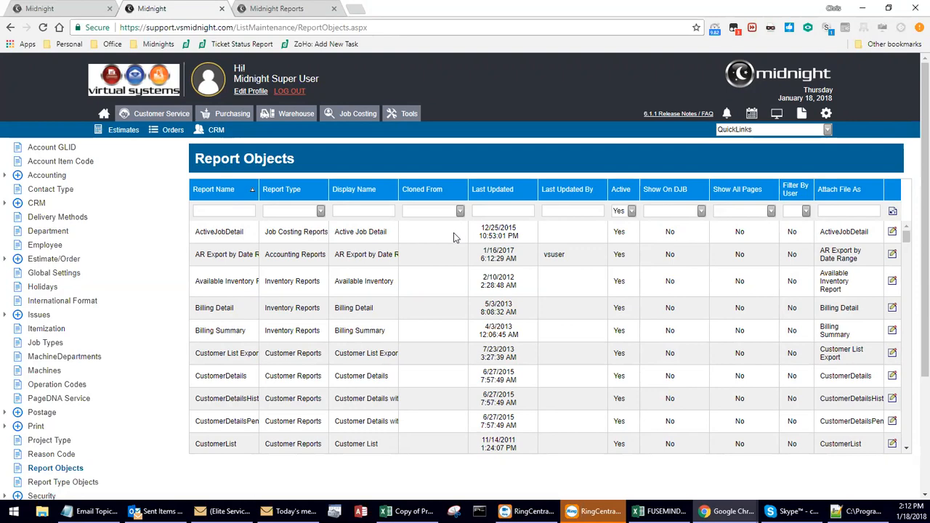
# Find the estimate reports in the Report Objects list and adjust the column widths to read the display names and cloned-from reports.
pyautogui.scroll(-6, 454, 232)
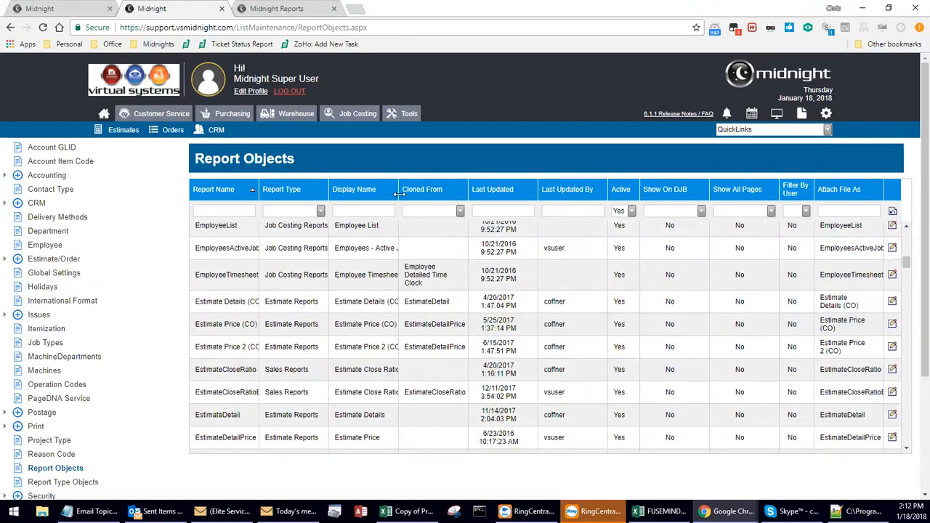
pyautogui.moveTo(399, 193); pyautogui.dragTo(412, 193)
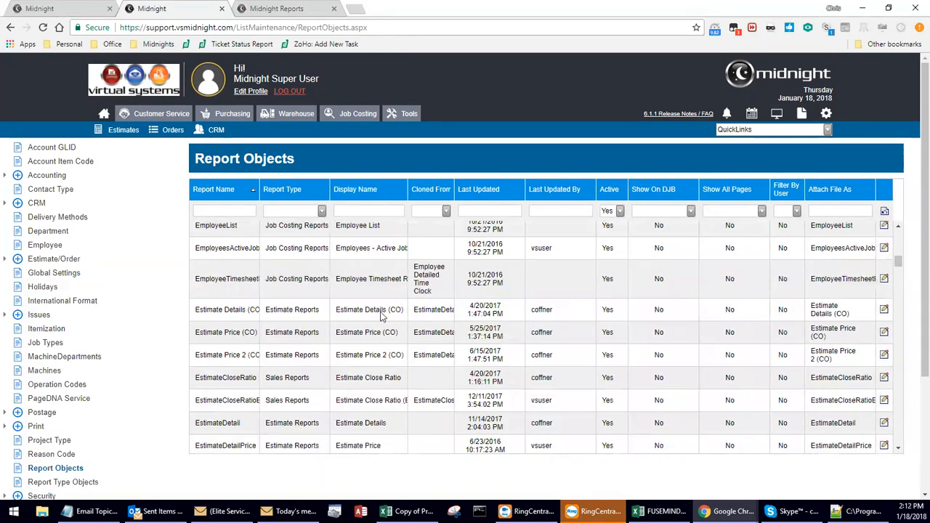
pyautogui.moveTo(337, 311); pyautogui.dragTo(399, 313)
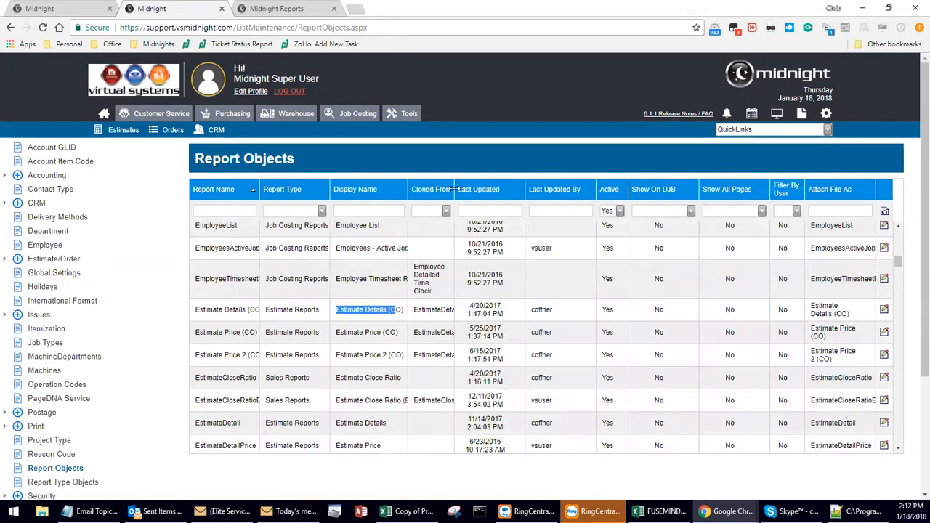
pyautogui.moveTo(525, 189); pyautogui.dragTo(517, 189)
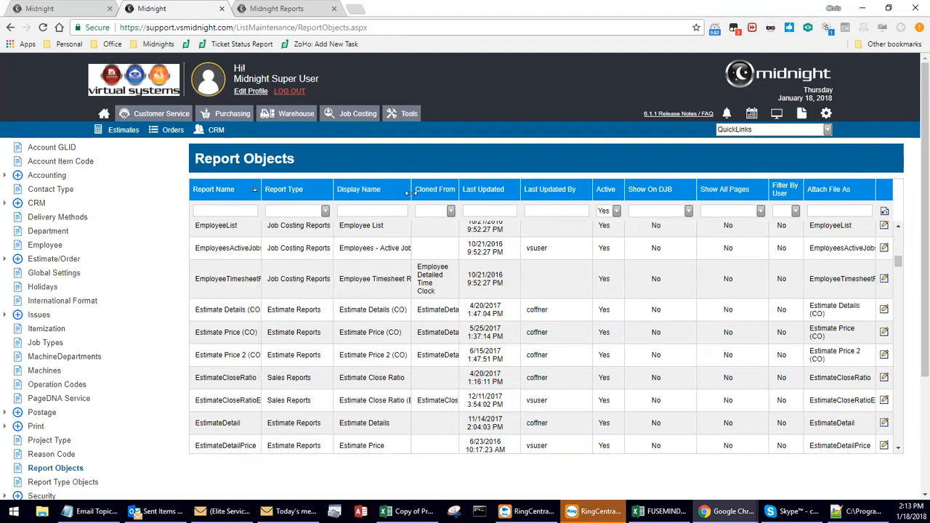
pyautogui.moveTo(411, 190)
pyautogui.mouseDown()
pyautogui.moveTo(361, 190)
pyautogui.moveTo(397, 193)
pyautogui.mouseUp()
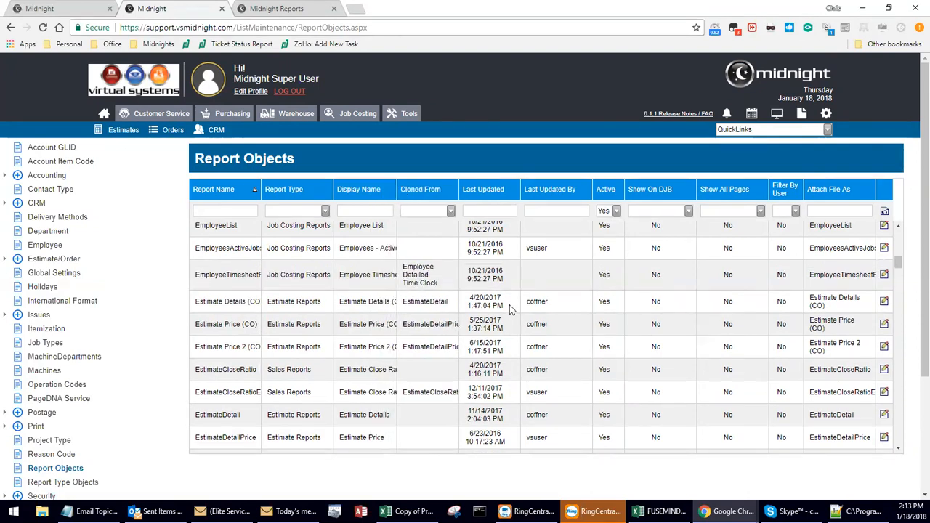
# Examine the last-updated details of the Estimate Details (CO) and Estimate Price (CO) reports.
pyautogui.moveTo(549, 305); pyautogui.dragTo(469, 323)
pyautogui.click(550, 322)
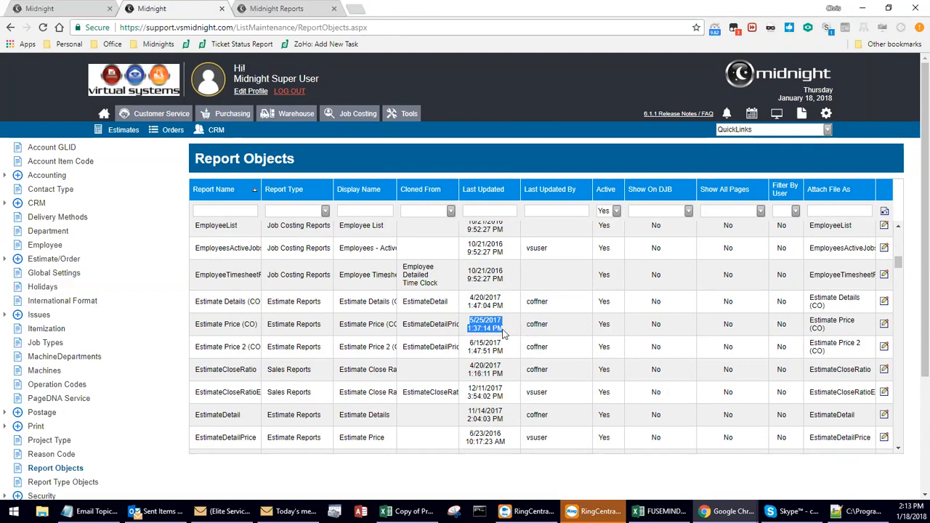
pyautogui.moveTo(469, 299); pyautogui.dragTo(502, 307)
pyautogui.click(470, 321)
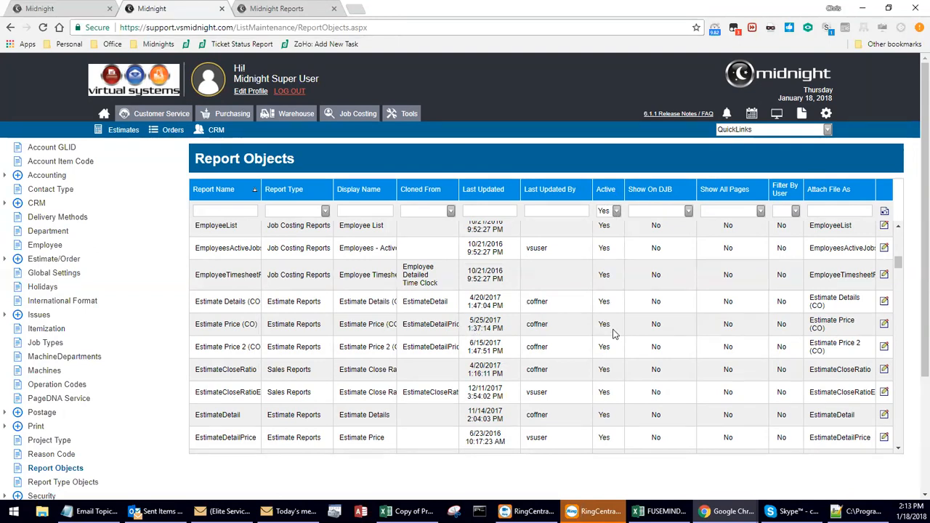
# Filter the report objects to inactive reports to view them, and restore the Active filter to Yes.
pyautogui.click(616, 210)
pyautogui.click(613, 222)
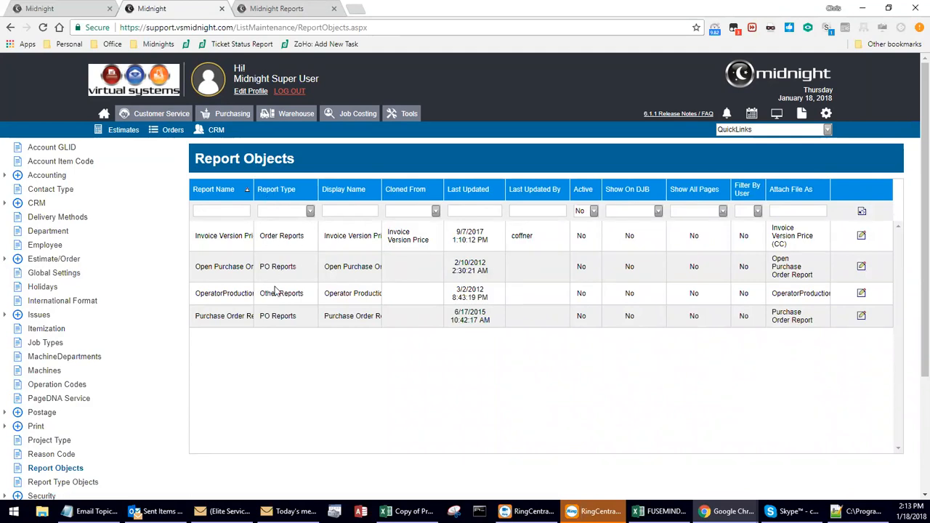
pyautogui.click(594, 210)
pyautogui.click(584, 233)
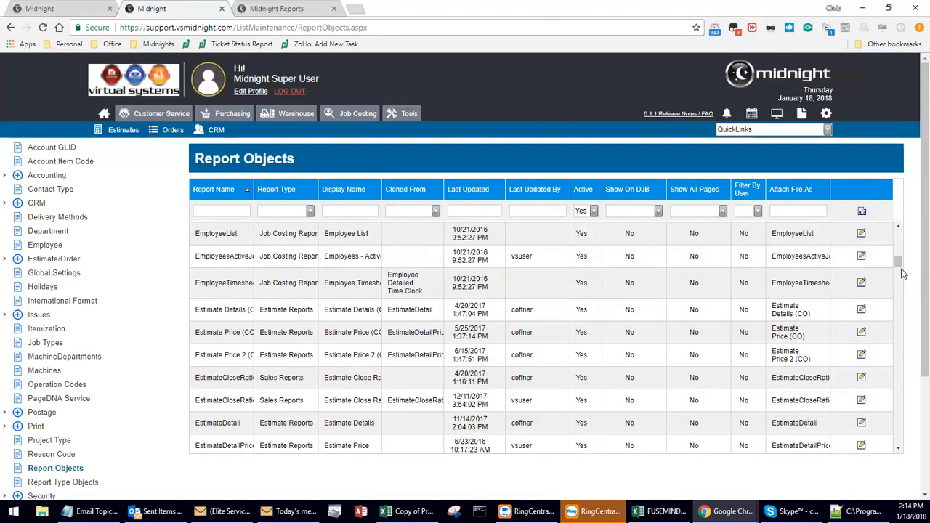
# Open the Customer List report from the Customer Reports category in Midnight Reports.
pyautogui.click(295, 9)
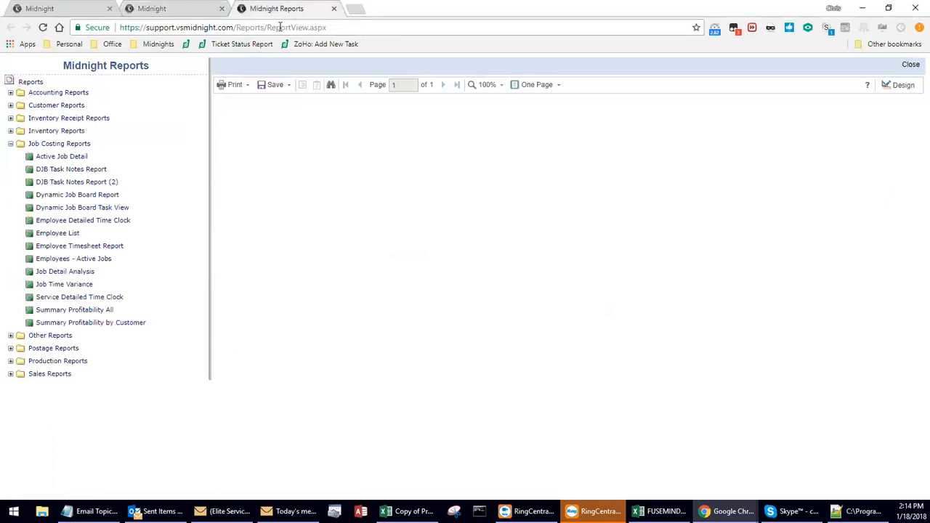
pyautogui.click(10, 105)
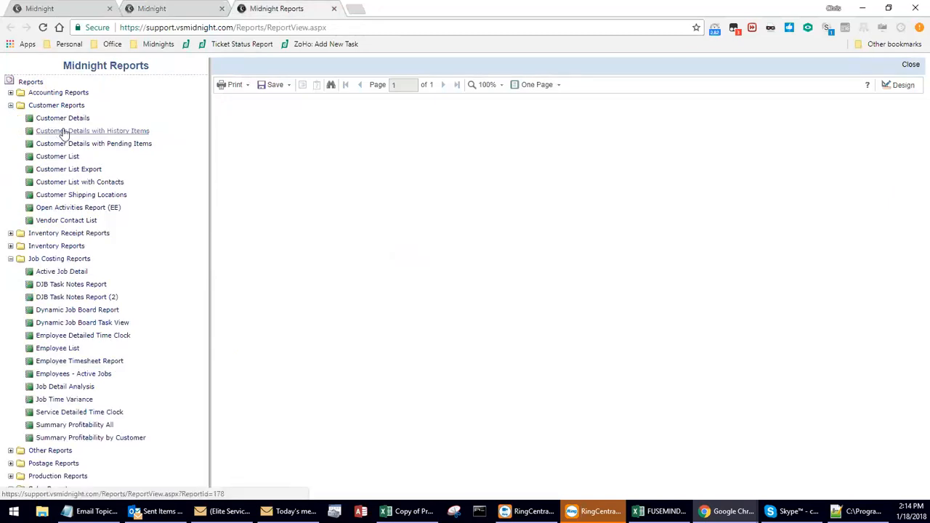
pyautogui.click(71, 158)
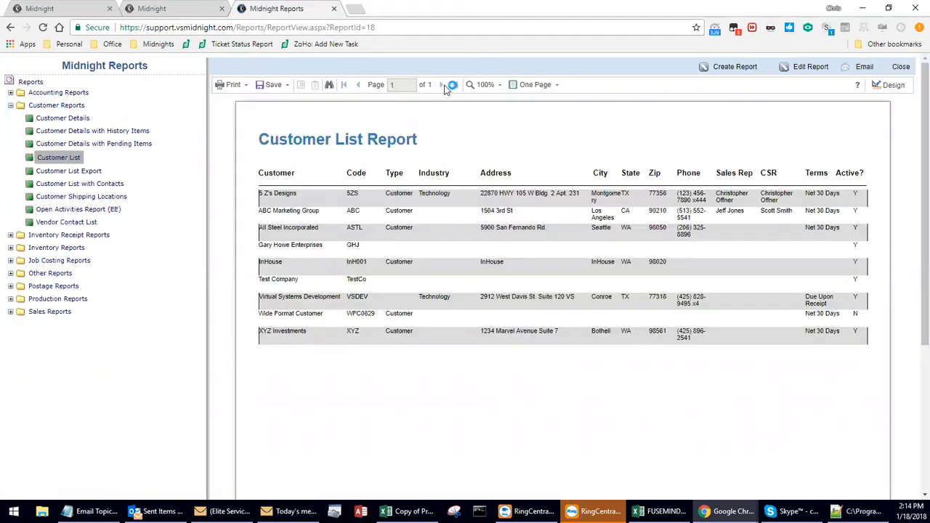
# Open the Sales Report from the Sales Reports category in the report tree.
pyautogui.click(11, 311)
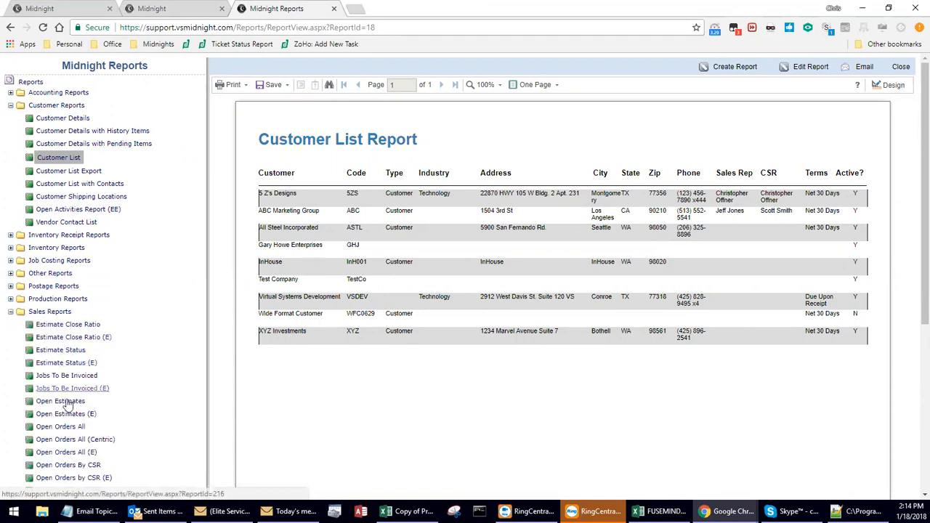
pyautogui.scroll(-1, 66, 400)
pyautogui.scroll(-1, 65, 401)
pyautogui.click(73, 431)
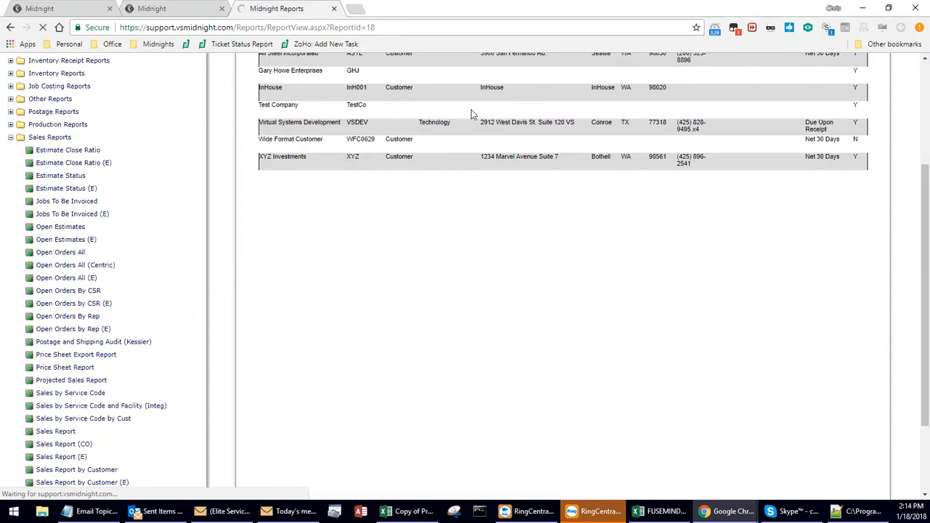
# Set the Sales Report's start date to 12/18/2016 and run it for all customers.
pyautogui.moveTo(287, 130); pyautogui.dragTo(304, 129)
pyautogui.write('16')
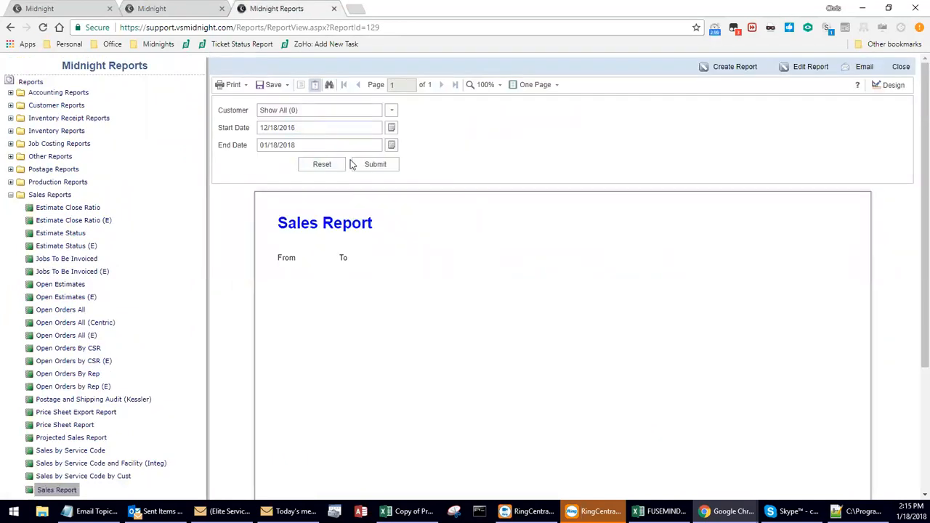
pyautogui.click(357, 166)
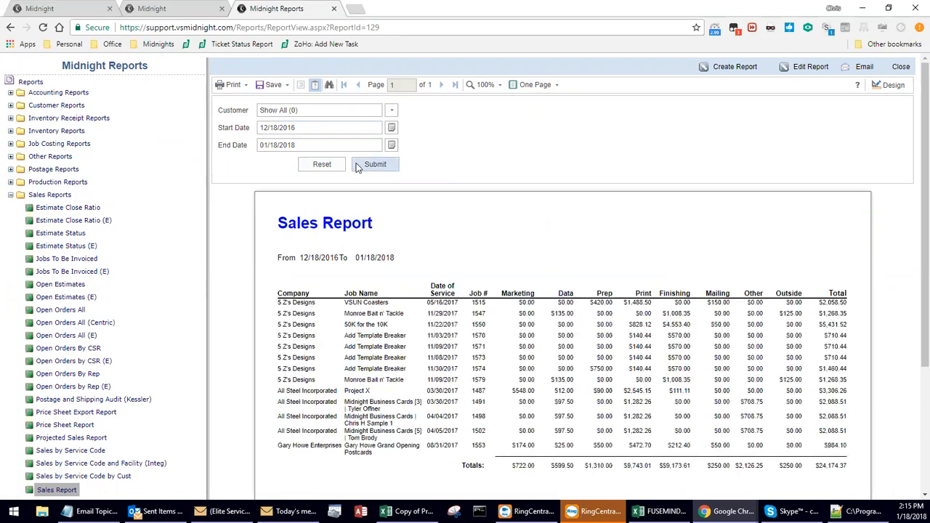
# Switch the Sales Report view to Whole Report and review the output and its page number.
pyautogui.scroll(-3, 357, 166)
pyautogui.scroll(3, 357, 166)
pyautogui.click(546, 86)
pyautogui.click(552, 115)
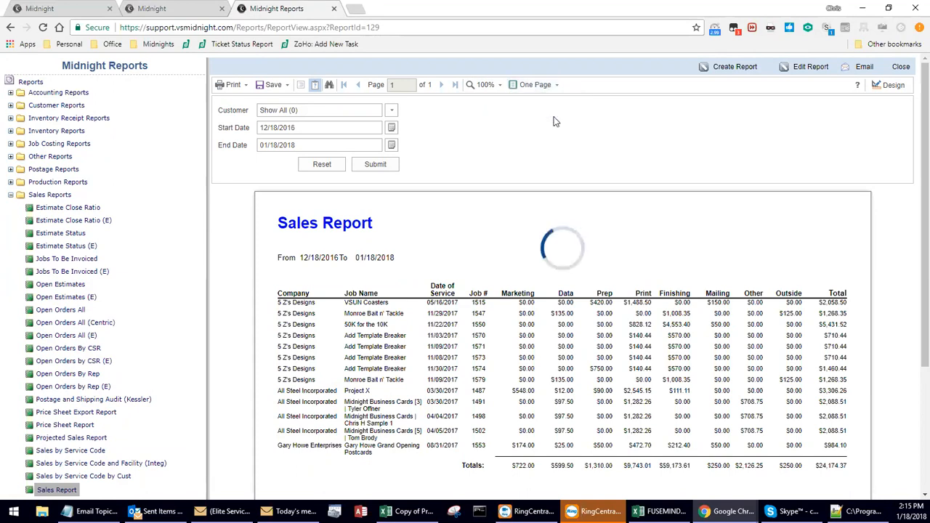
pyautogui.scroll(-3, 914, 141)
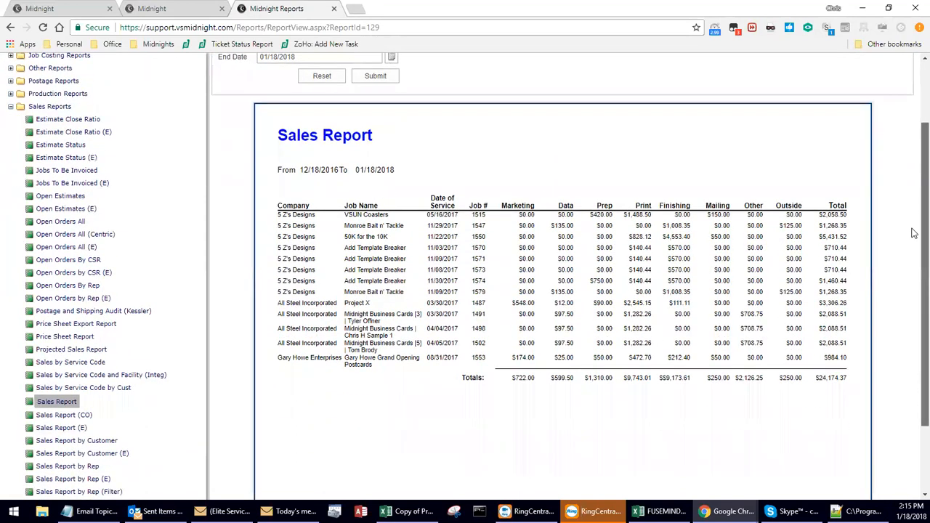
pyautogui.scroll(3, 909, 201)
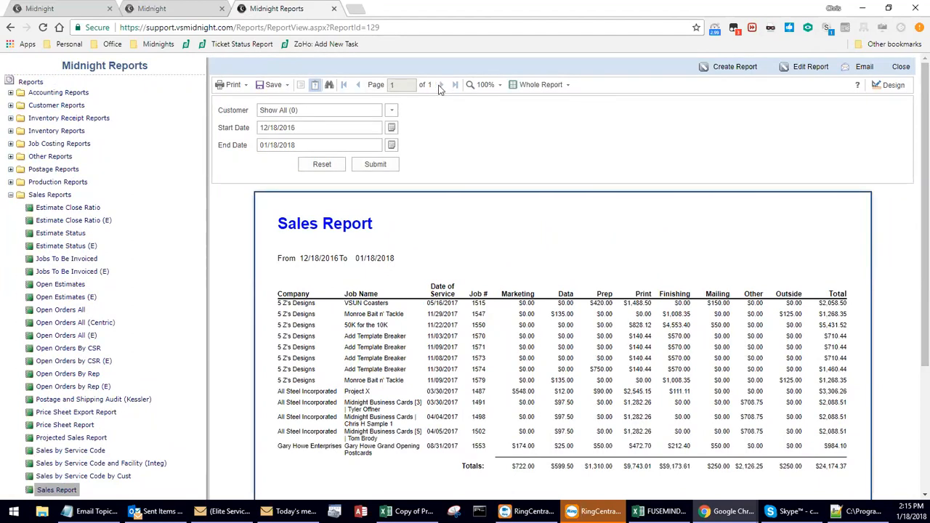
pyautogui.click(383, 85)
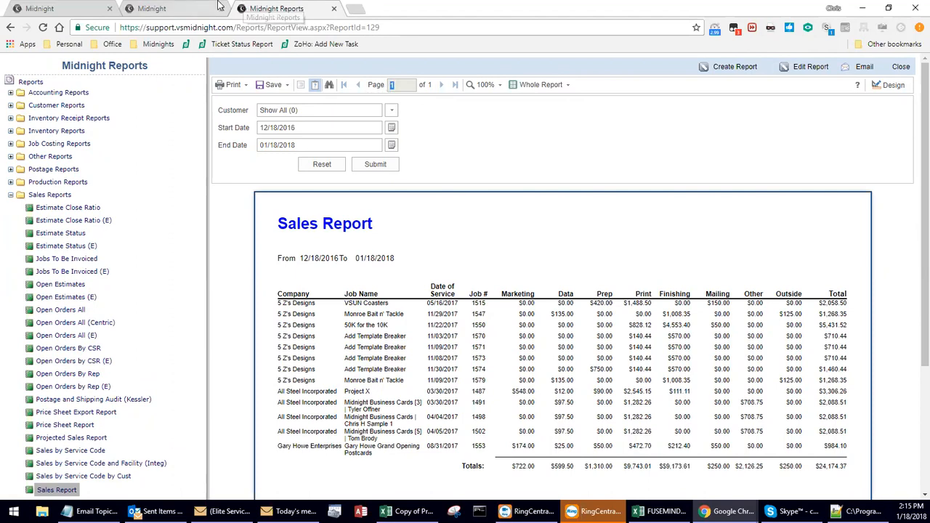
# Return to the Report Objects list and filter its report type to Order Reports.
pyautogui.click(169, 11)
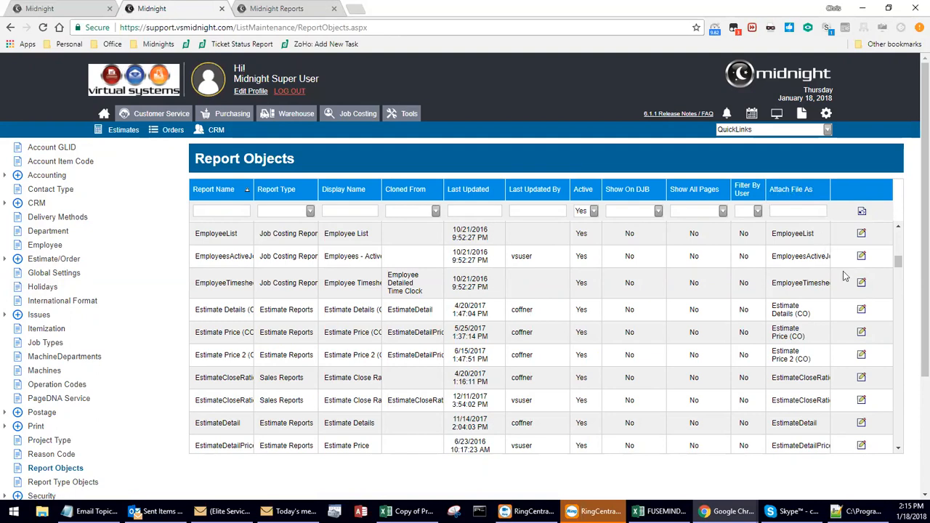
pyautogui.click(310, 211)
pyautogui.scroll(-2, 351, 237)
pyautogui.scroll(-2, 352, 244)
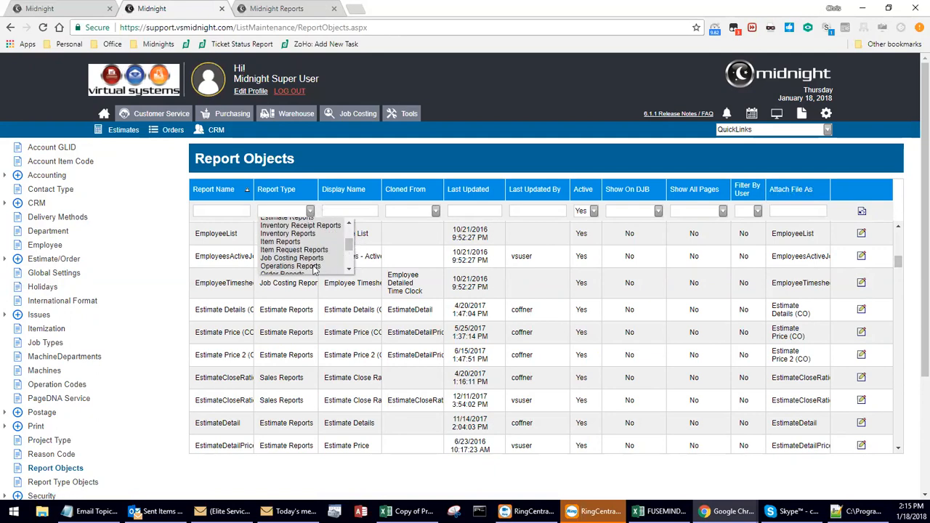
pyautogui.scroll(-2, 349, 248)
pyautogui.click(291, 263)
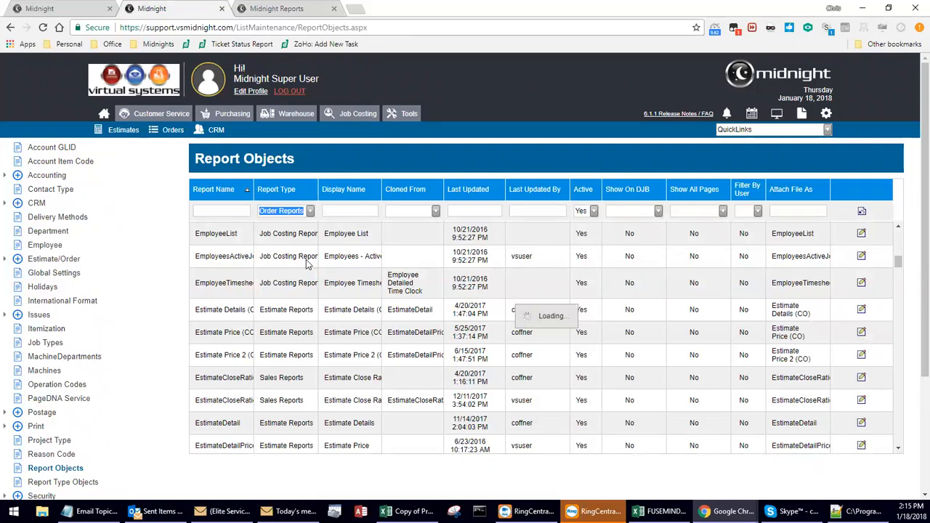
pyautogui.scroll(-5, 306, 260)
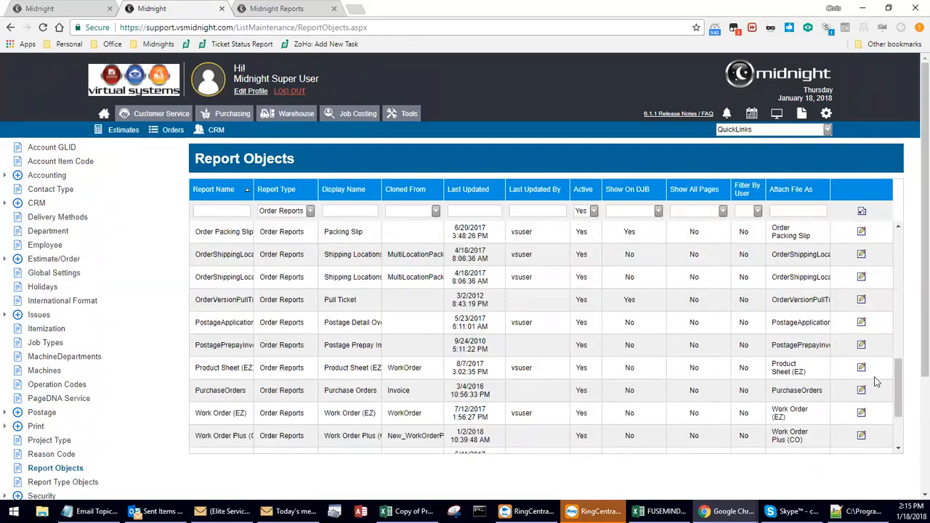
# Filter the order reports by display name with %invoice.
pyautogui.click(360, 212)
pyautogui.write('%invoice')
pyautogui.press('Return')
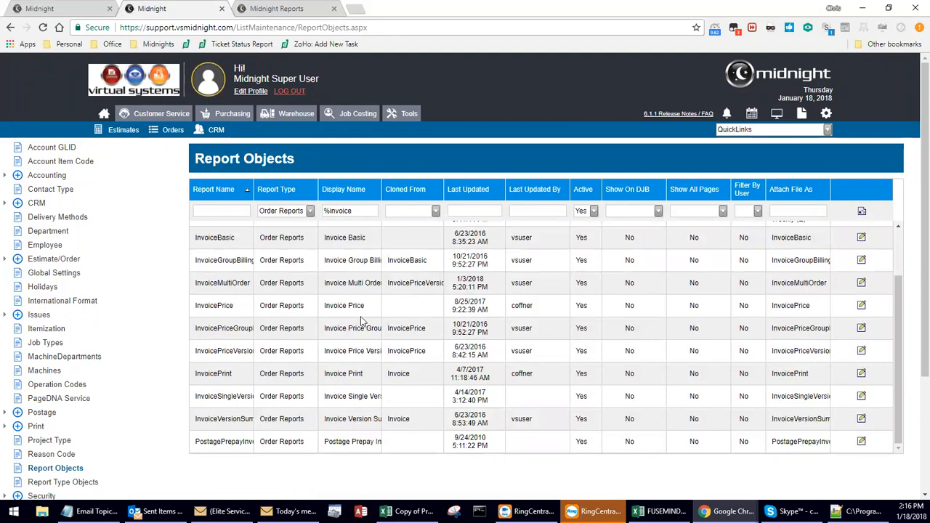
# Examine the invoice reports' display names and widen the Attach File As column to read the attachment names.
pyautogui.tripleClick(367, 307)
pyautogui.tripleClick(367, 377)
pyautogui.moveTo(331, 421); pyautogui.dragTo(353, 429)
pyautogui.click(364, 424)
pyautogui.moveTo(833, 187); pyautogui.dragTo(874, 192)
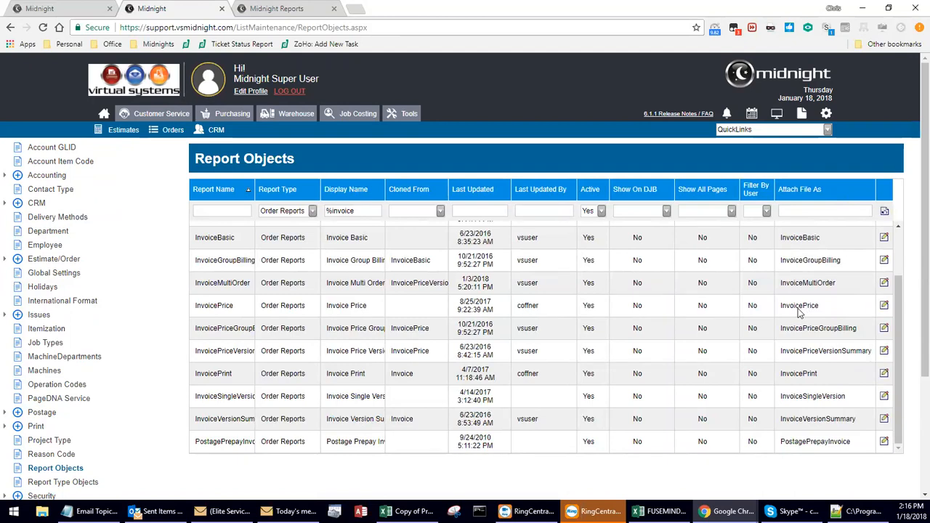
pyautogui.moveTo(848, 333); pyautogui.dragTo(780, 340)
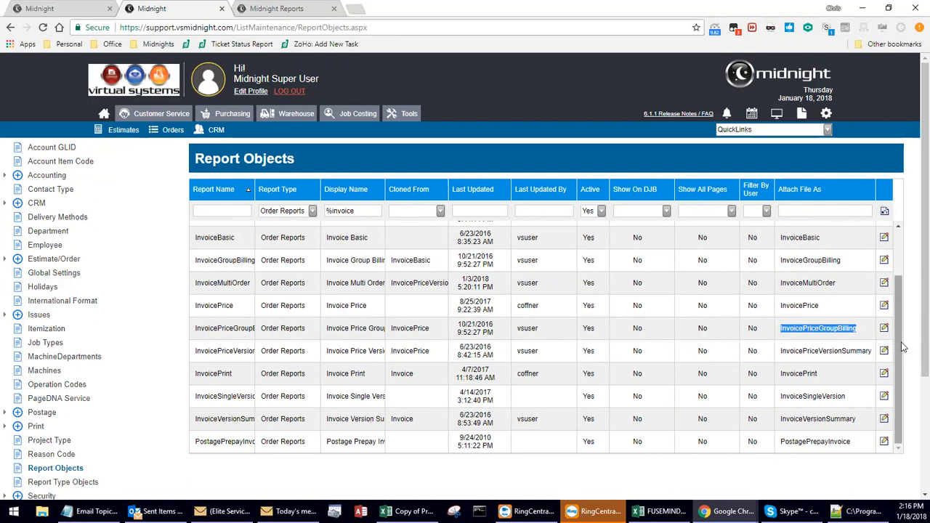
# Open the InvoicePrice report object for editing, try its Show On DJB and Show All Pages options, and cancel the edit.
pyautogui.click(884, 306)
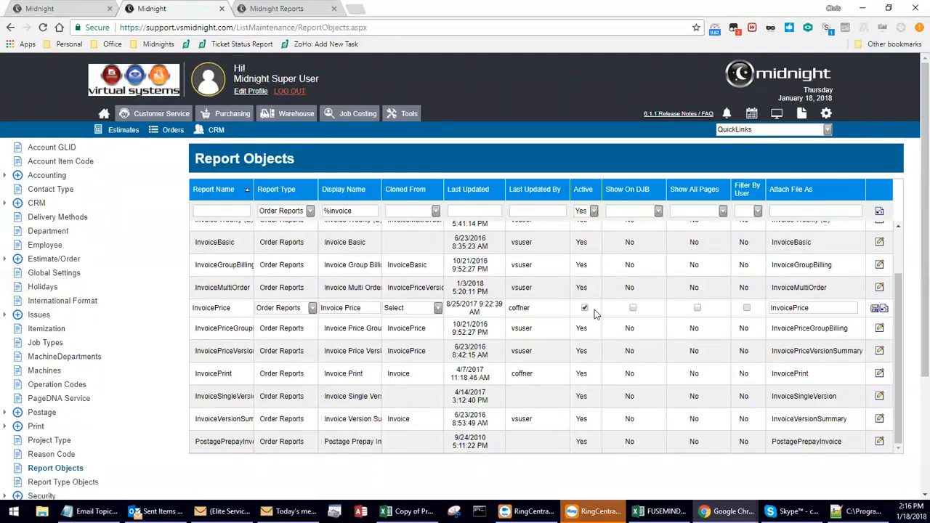
pyautogui.click(633, 308)
pyautogui.click(697, 309)
pyautogui.click(633, 308)
pyautogui.click(697, 308)
pyautogui.click(815, 307)
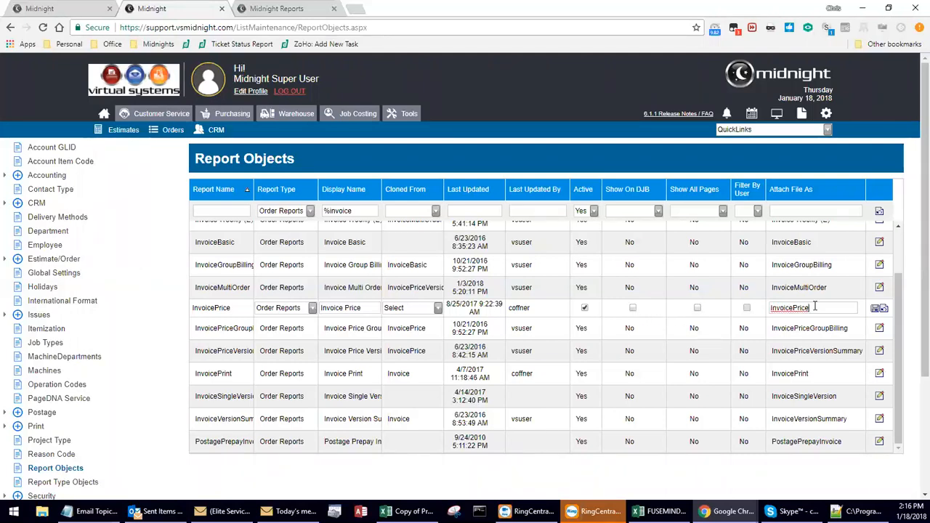
pyautogui.click(885, 308)
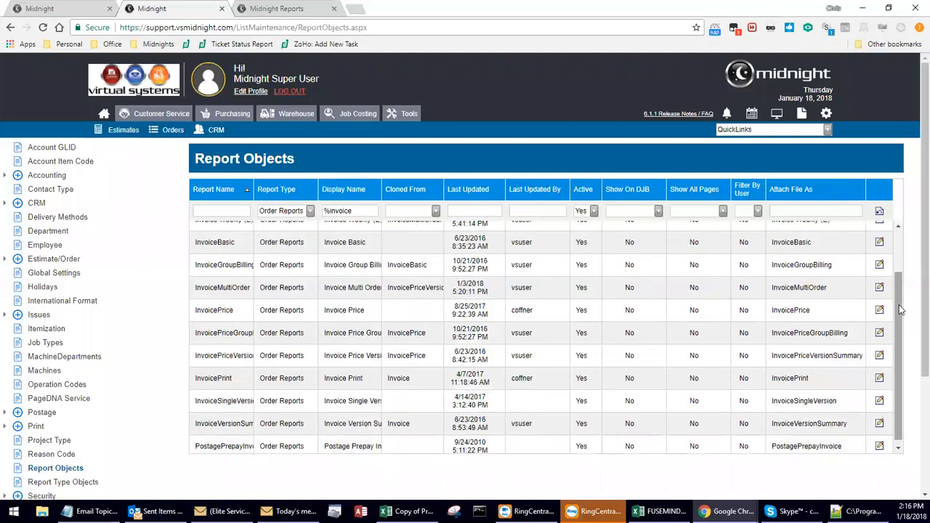
# Set Attach File As to Invoice for the Invoice Weekly (E) report object and save it.
pyautogui.scroll(2, 899, 311)
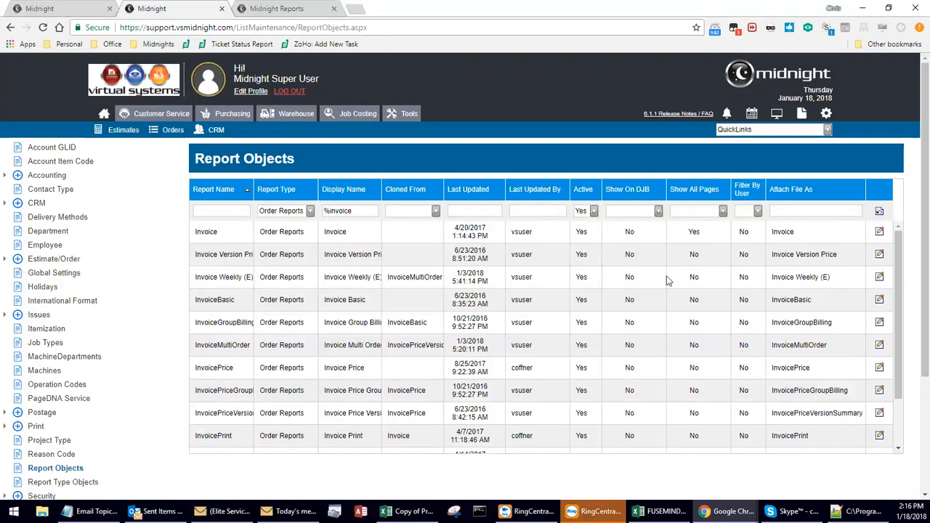
pyautogui.click(879, 278)
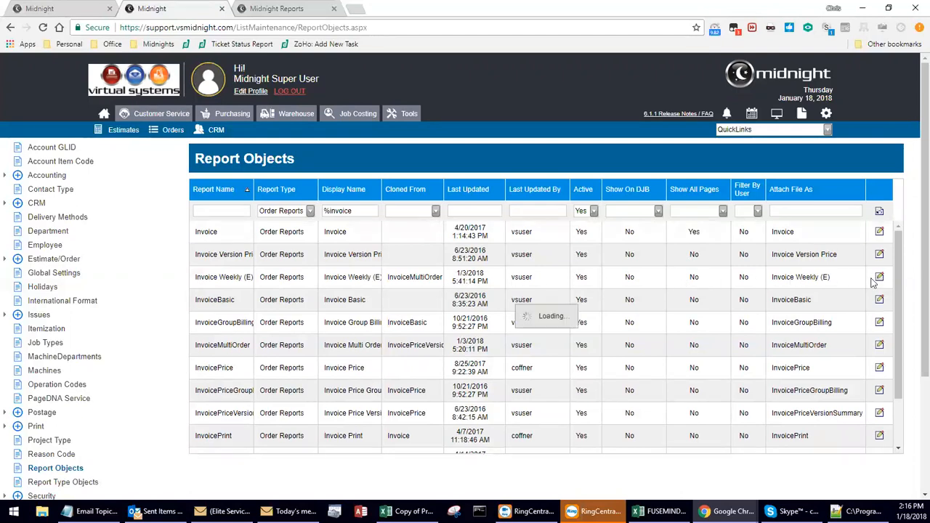
pyautogui.moveTo(830, 274); pyautogui.dragTo(796, 275)
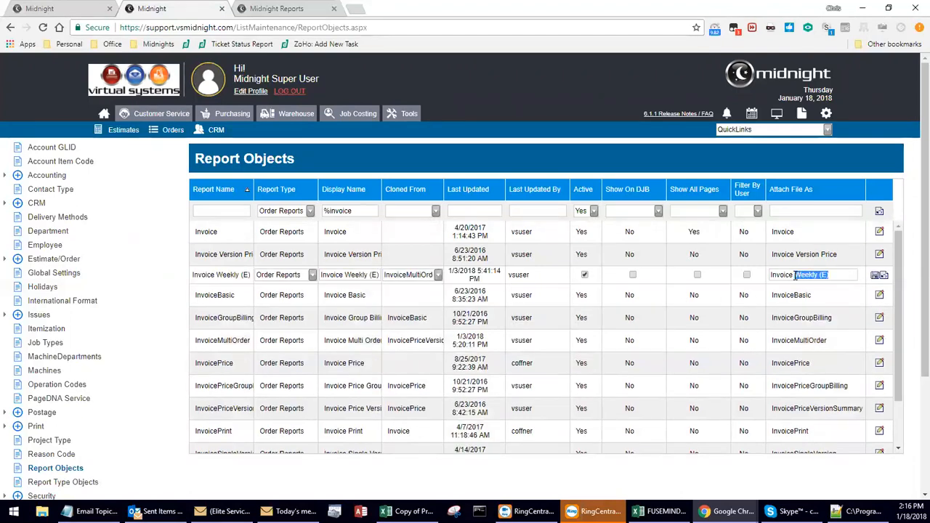
pyautogui.press('BackSpace')
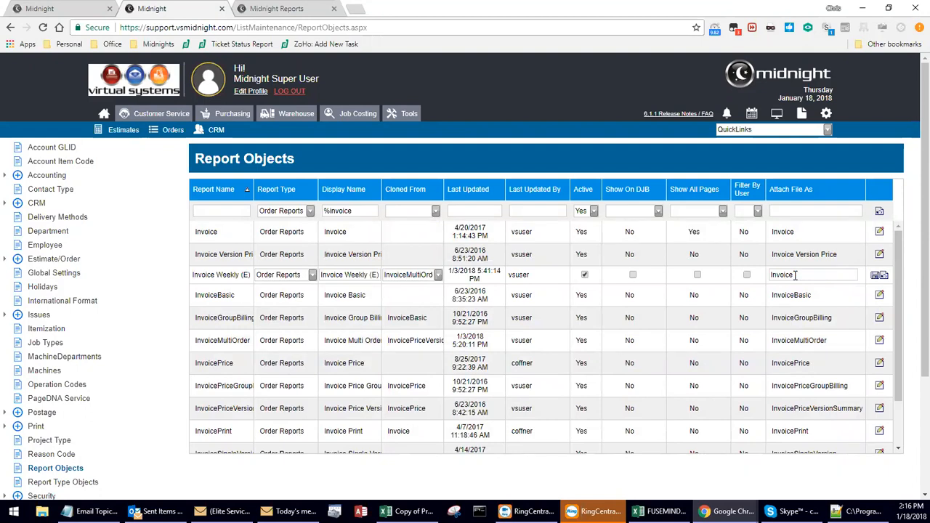
pyautogui.click(878, 275)
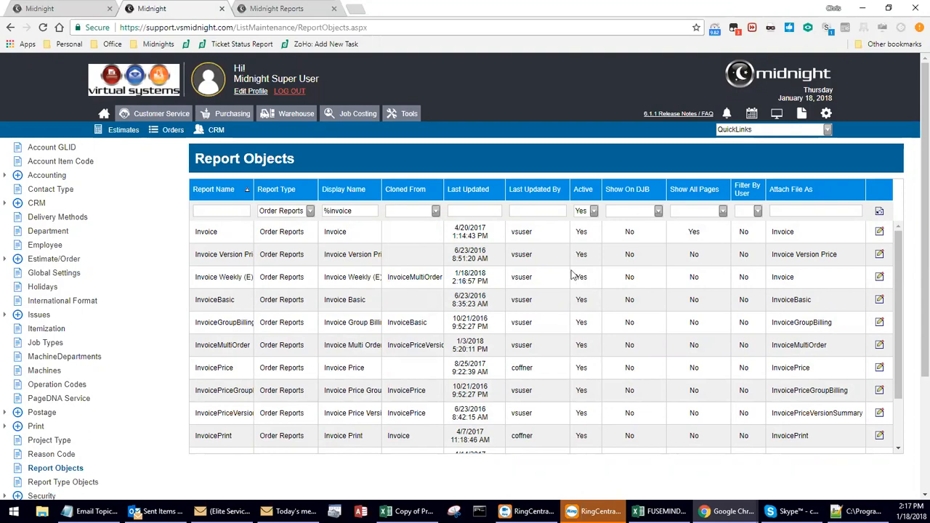
# Make the Invoice Weekly (E) report inactive, try its Show On DJB, Show All Pages and Filter By User options, and save it.
pyautogui.click(879, 277)
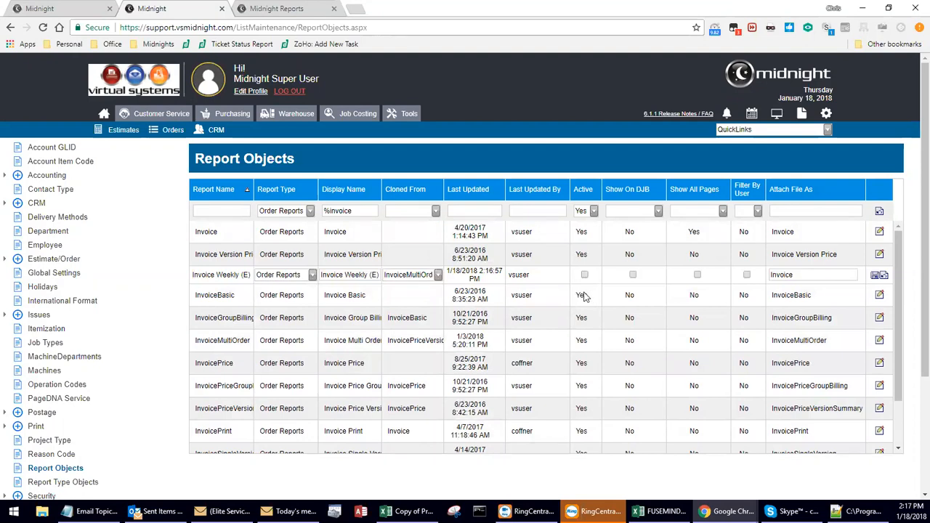
pyautogui.click(634, 276)
pyautogui.click(634, 276)
pyautogui.click(697, 276)
pyautogui.click(697, 276)
pyautogui.click(746, 274)
pyautogui.click(879, 274)
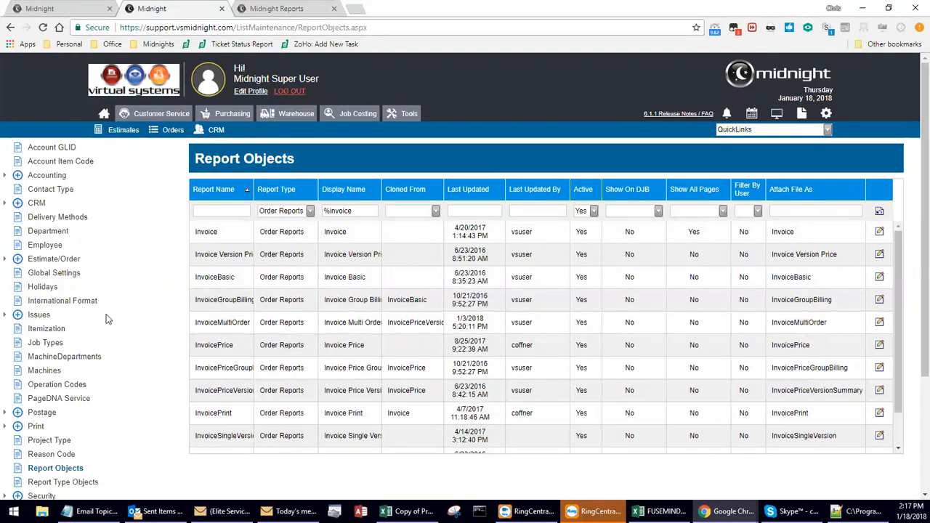
# Open the Create RoleRight page under Security and select the Customer Service security role.
pyautogui.scroll(-3, 102, 324)
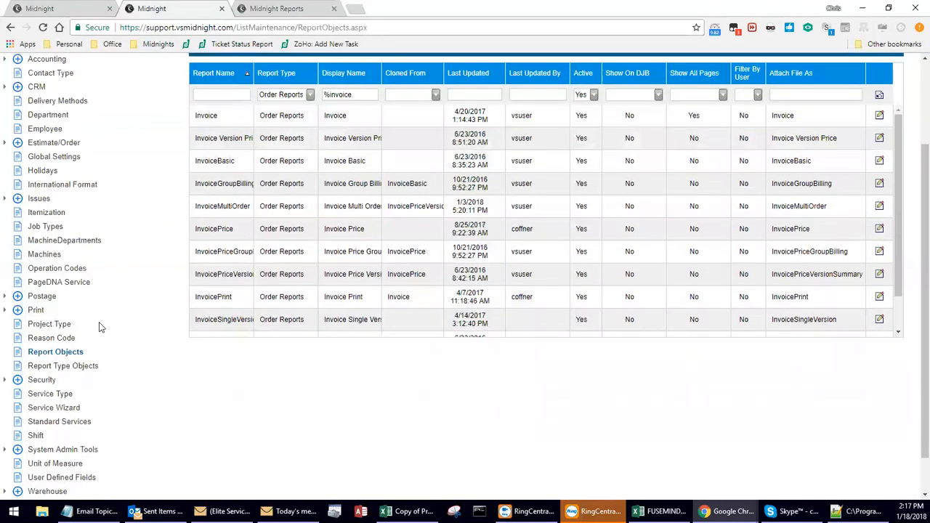
pyautogui.click(6, 380)
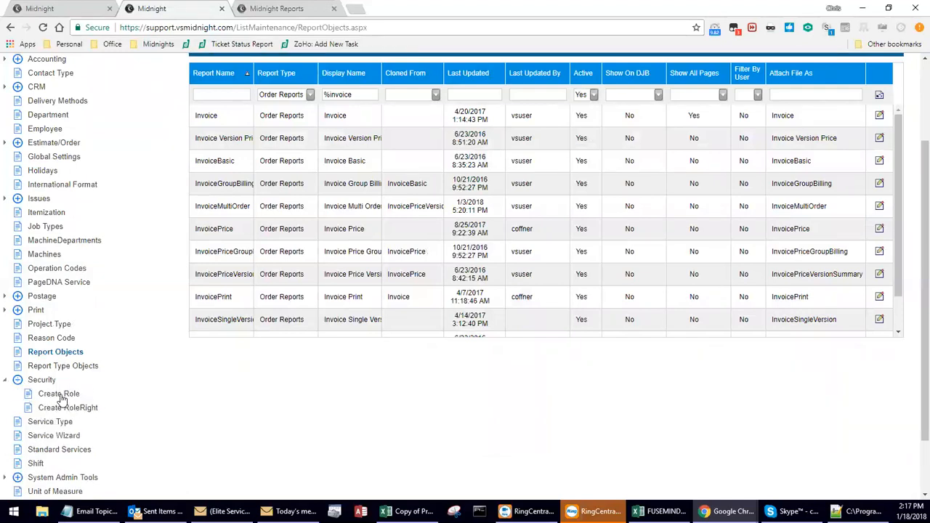
pyautogui.click(60, 410)
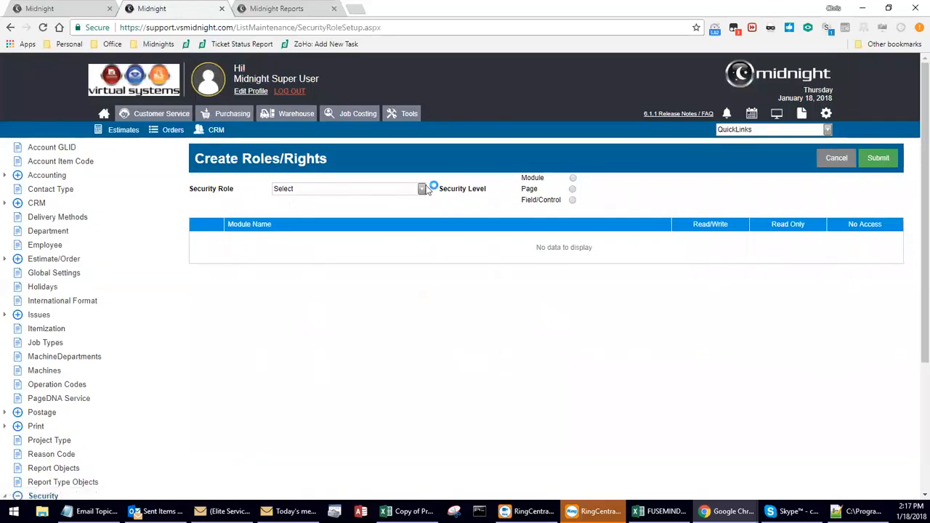
pyautogui.click(421, 189)
pyautogui.scroll(-2, 424, 225)
pyautogui.click(311, 214)
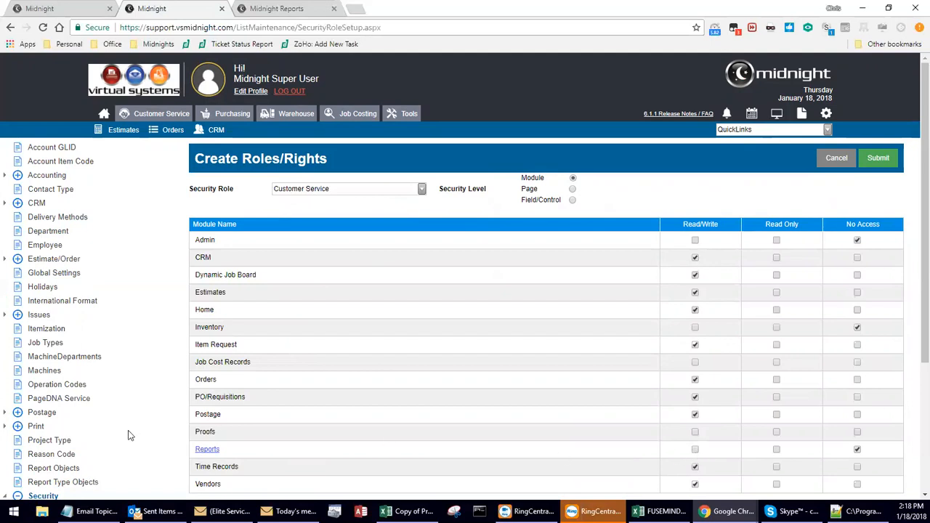
# Add AR Export by Date Range and Bonus Audit Report by Date to the role's locked out reports.
pyautogui.click(207, 450)
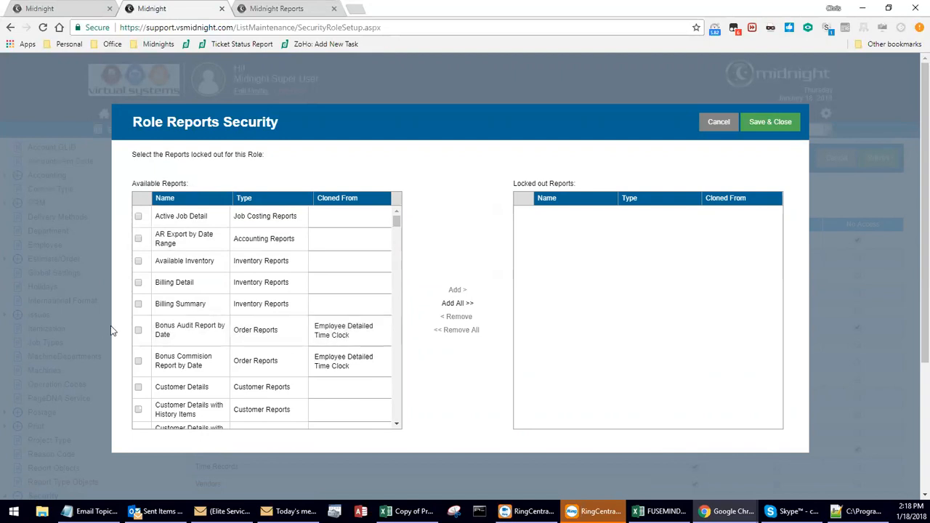
pyautogui.click(138, 240)
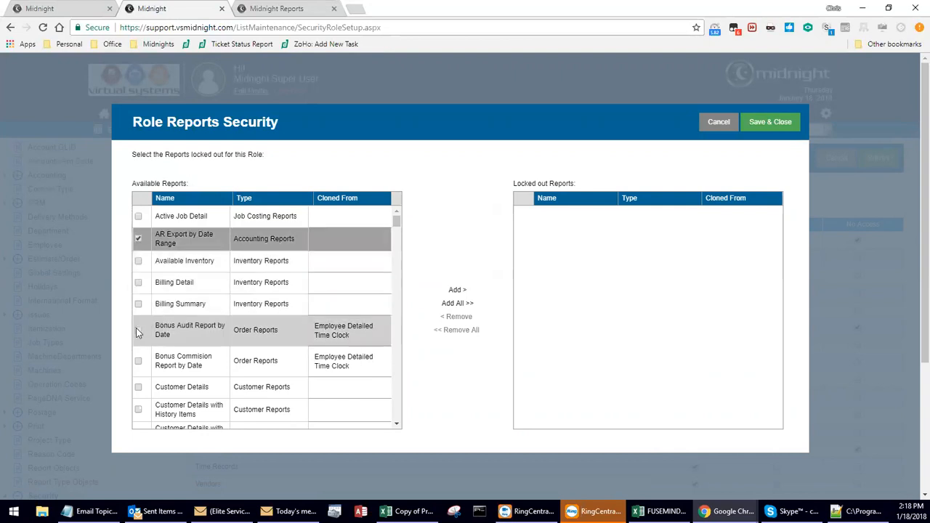
pyautogui.click(139, 332)
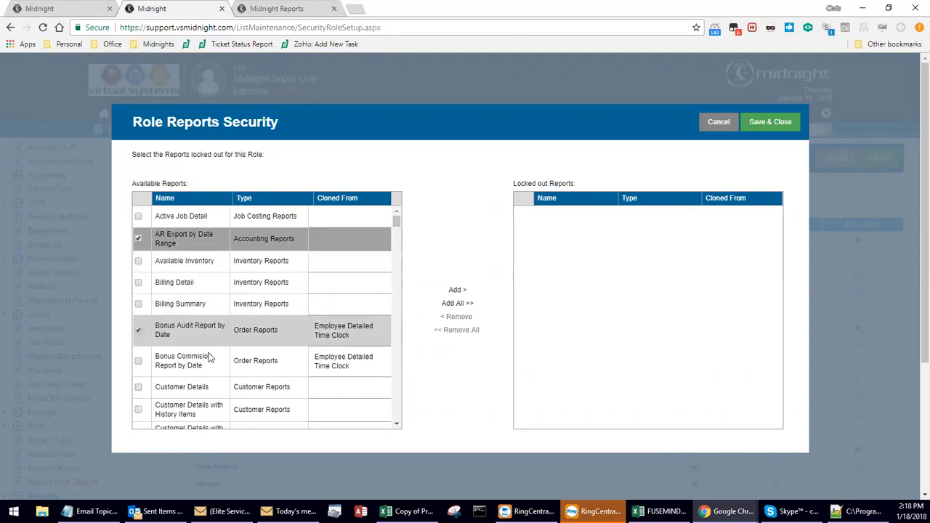
pyautogui.click(457, 290)
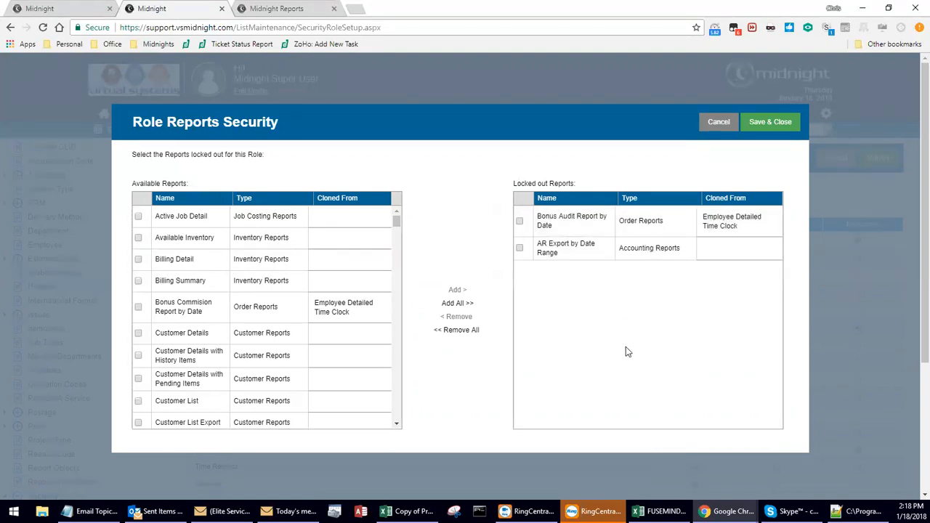
# Remove Bonus Audit Report by Date and all remaining reports from the role's locked out list, and save the report security.
pyautogui.click(520, 223)
pyautogui.click(459, 318)
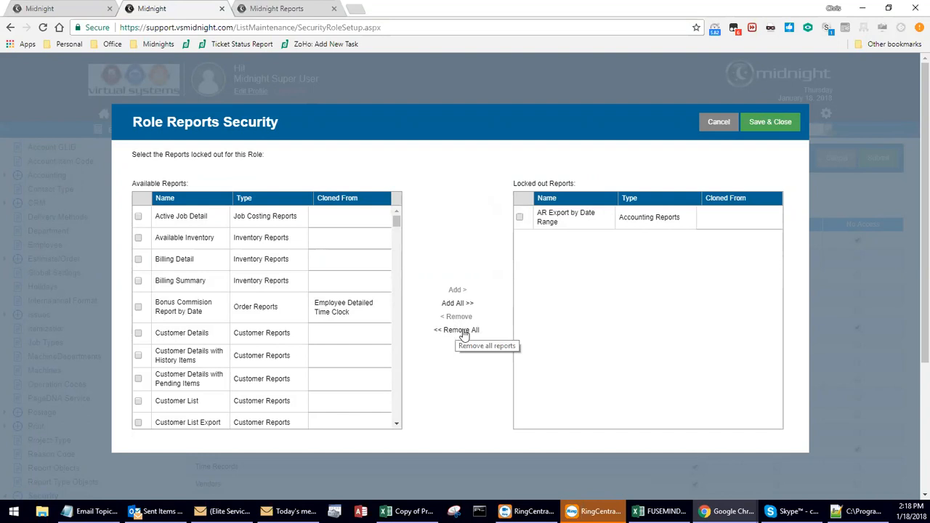
pyautogui.click(465, 333)
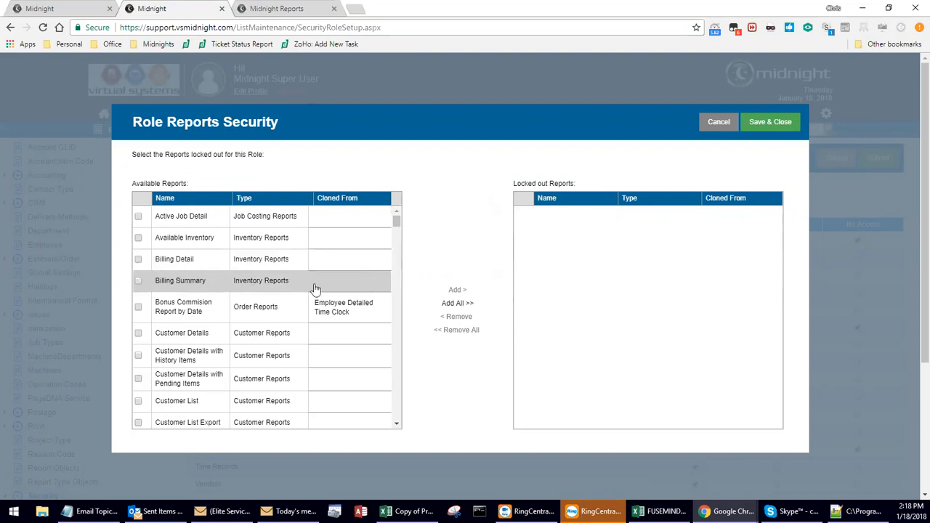
pyautogui.click(771, 128)
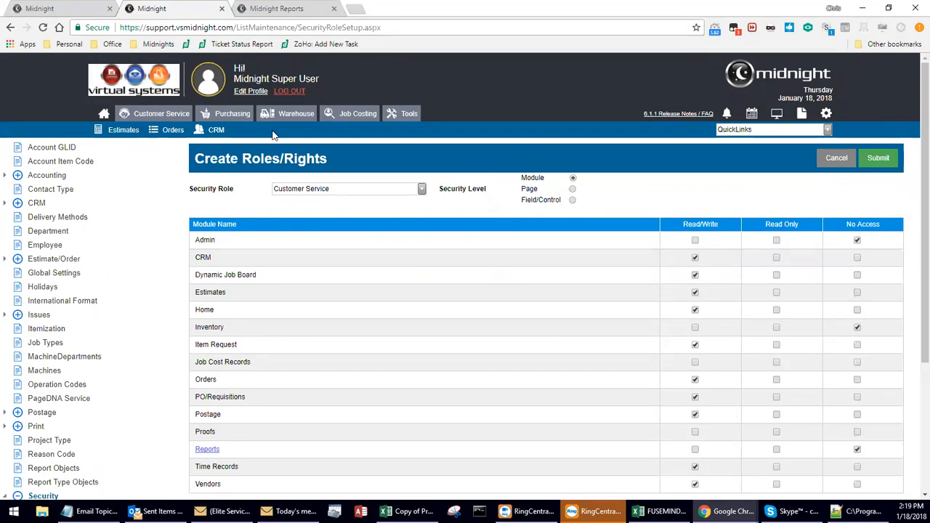
# Open the 2018 Business Cards (Office General) order, run its Invoice Price report, and reposition and heighten the report window.
pyautogui.click(161, 139)
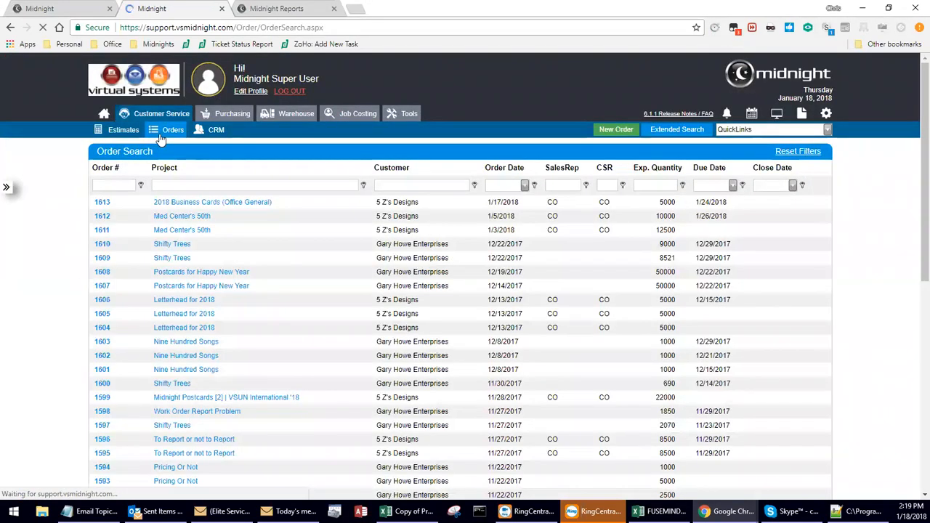
pyautogui.click(257, 206)
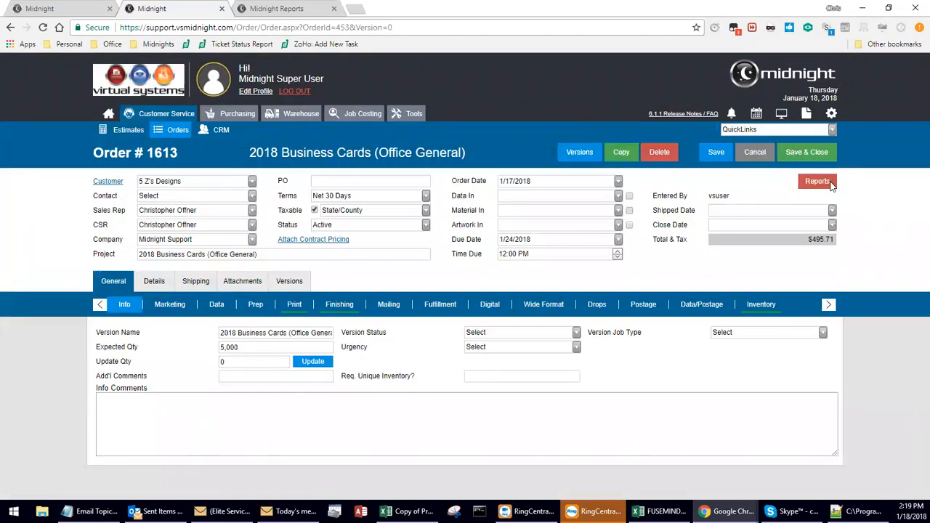
pyautogui.click(830, 183)
pyautogui.moveTo(828, 230); pyautogui.dragTo(832, 265)
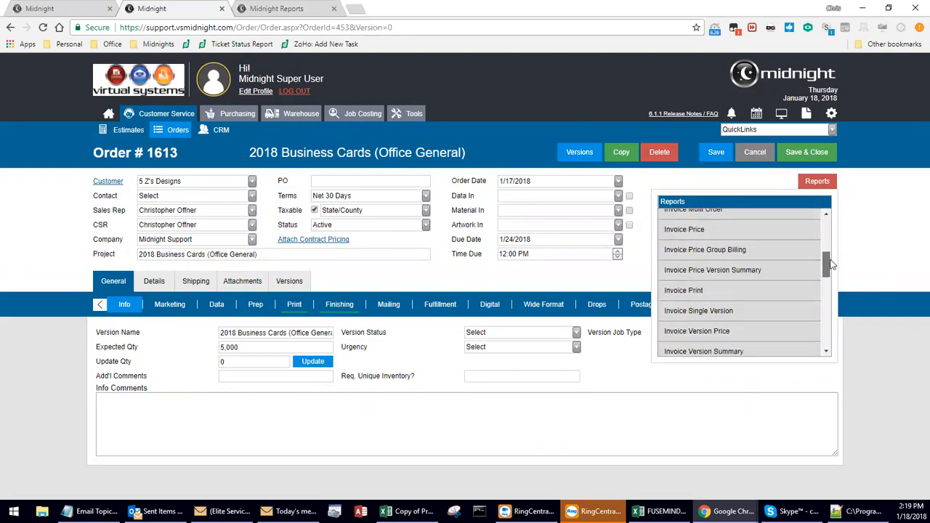
pyautogui.click(725, 229)
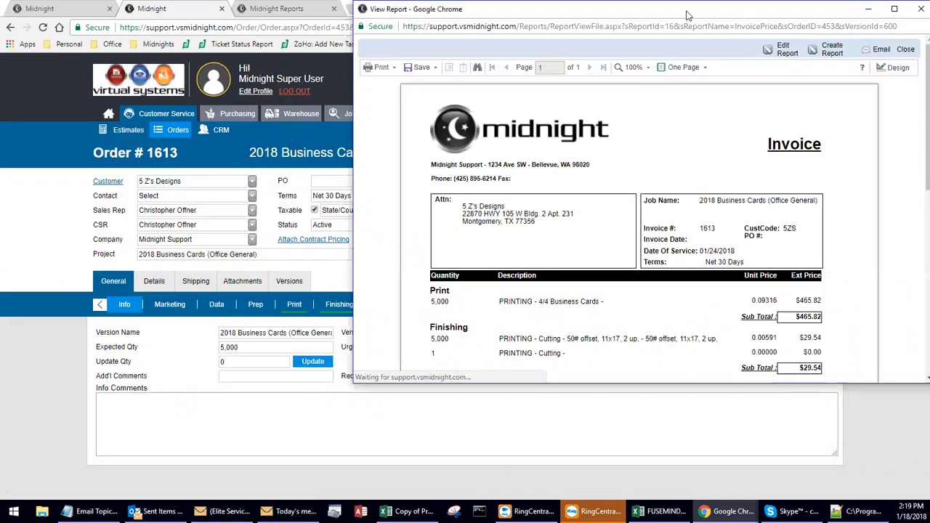
pyautogui.moveTo(688, 15); pyautogui.dragTo(620, 27)
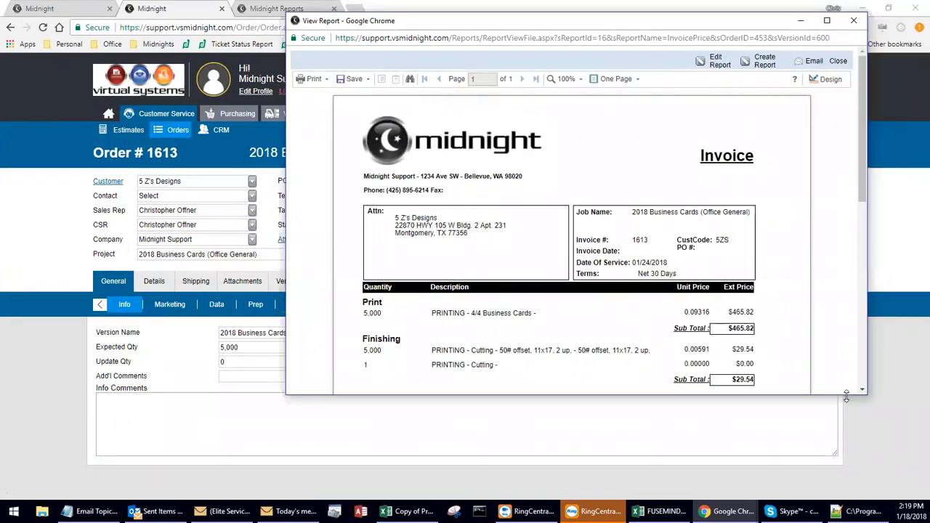
pyautogui.moveTo(846, 396); pyautogui.dragTo(846, 491)
pyautogui.moveTo(864, 287); pyautogui.dragTo(850, 273)
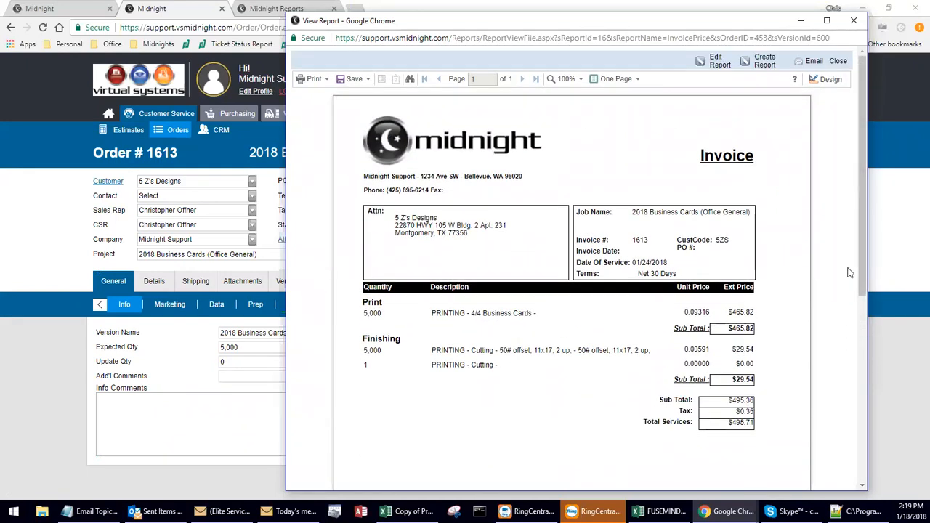
# Start creating a report cloned from the InvoicePrice order report, checking the source report's name in the page address.
pyautogui.click(752, 66)
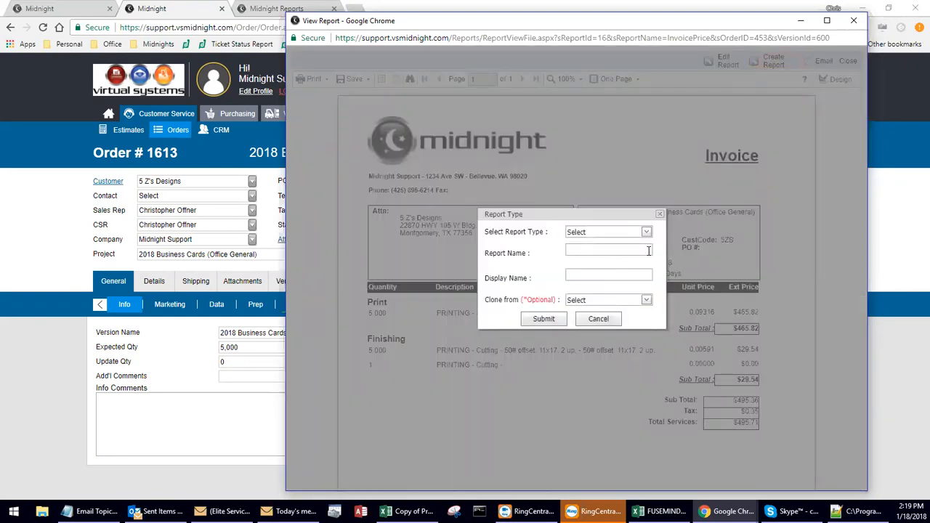
pyautogui.click(646, 300)
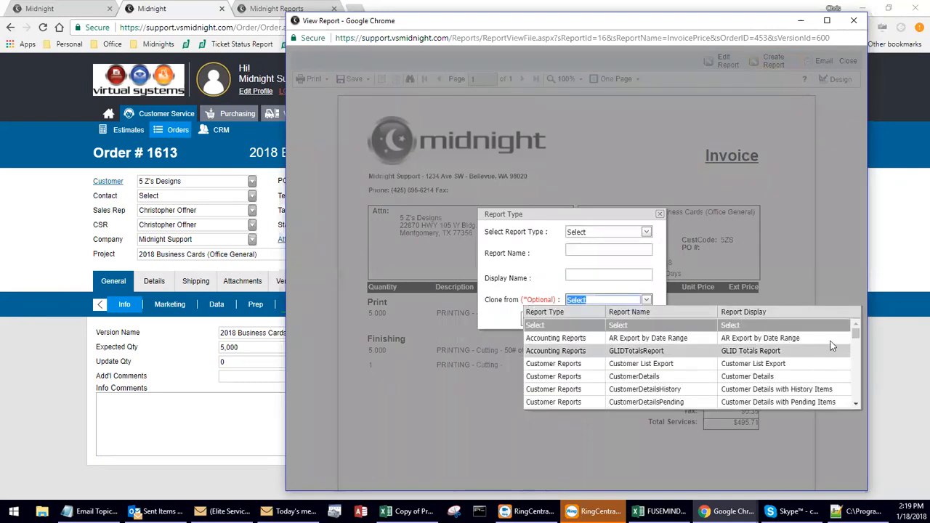
pyautogui.moveTo(856, 332); pyautogui.dragTo(876, 364)
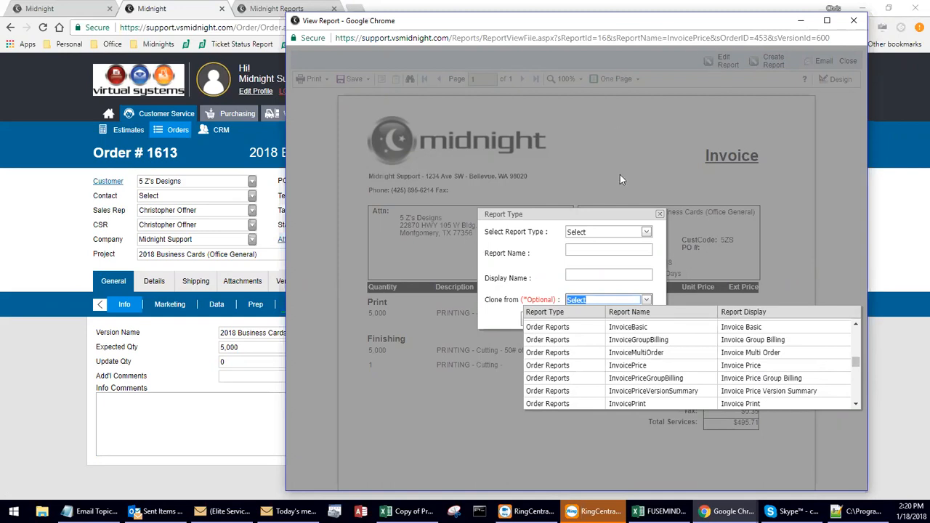
pyautogui.click(627, 365)
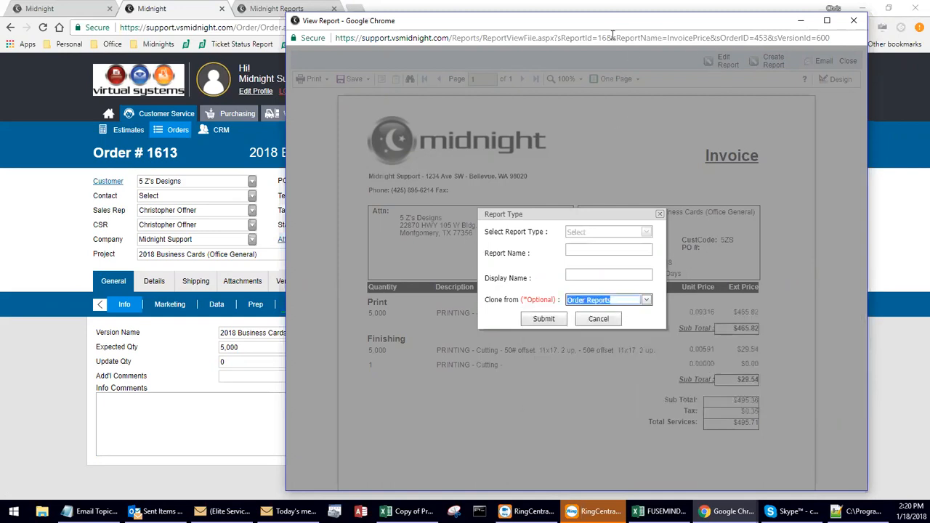
pyautogui.moveTo(616, 38); pyautogui.dragTo(711, 48)
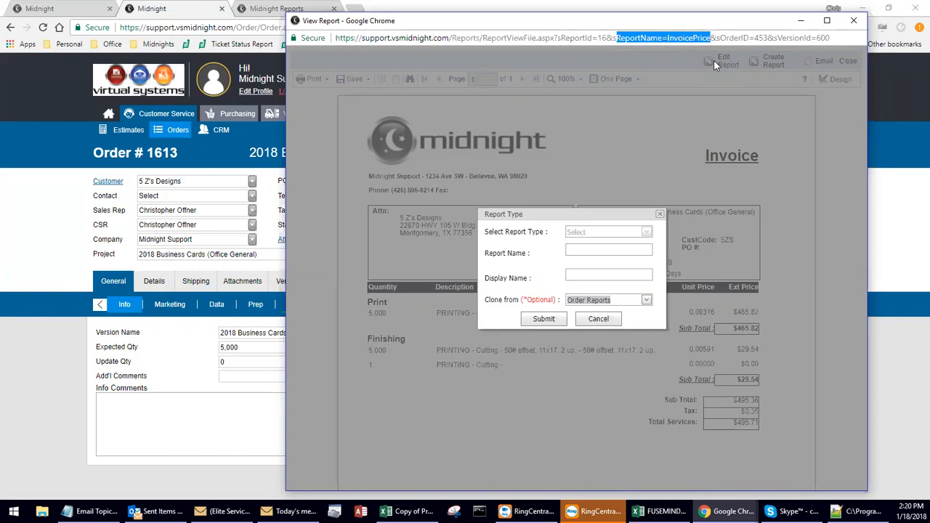
# Enter Invoice (VS) as both the report name and display name, and submit the new report.
pyautogui.click(618, 250)
pyautogui.write('Invoice')
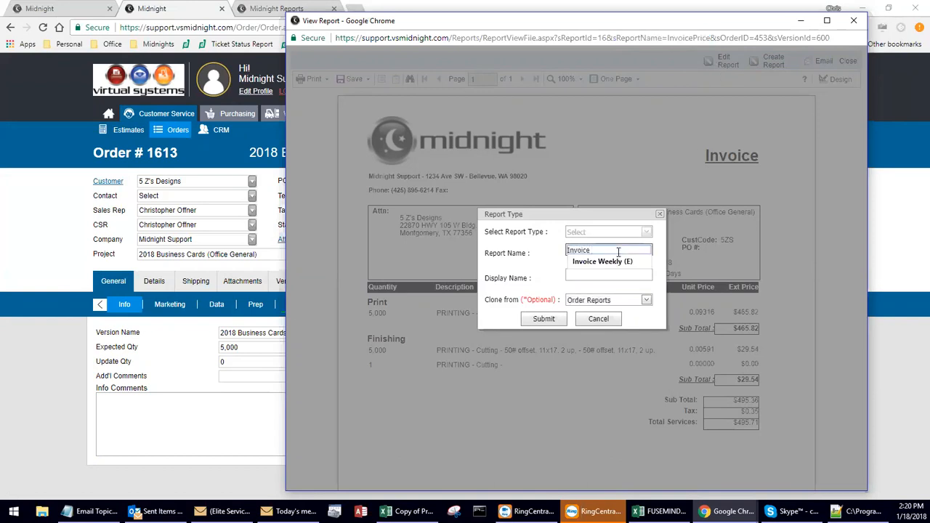
pyautogui.write(' (VS')
pyautogui.hotkey('ctrl', 'a')
pyautogui.hotkey('ctrl', 'c')
pyautogui.press('Tab')
pyautogui.hotkey('ctrl', 'v')
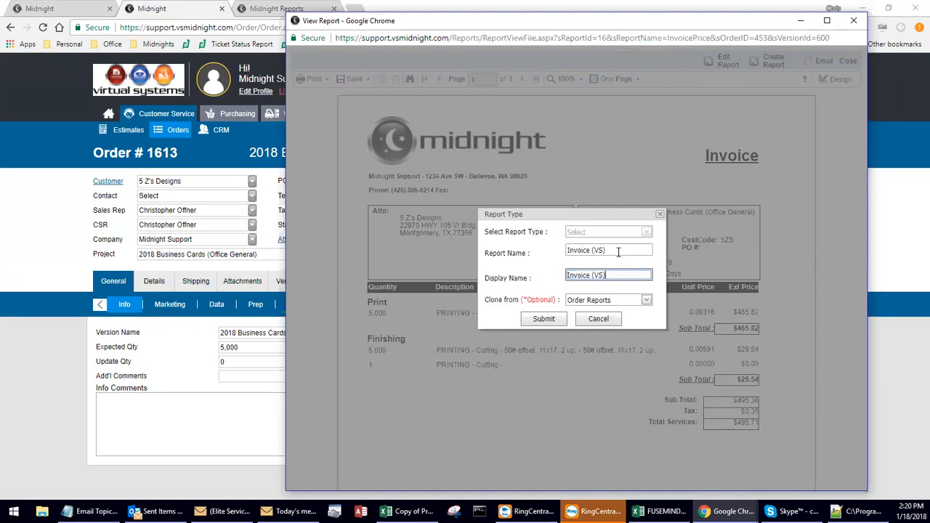
pyautogui.click(553, 324)
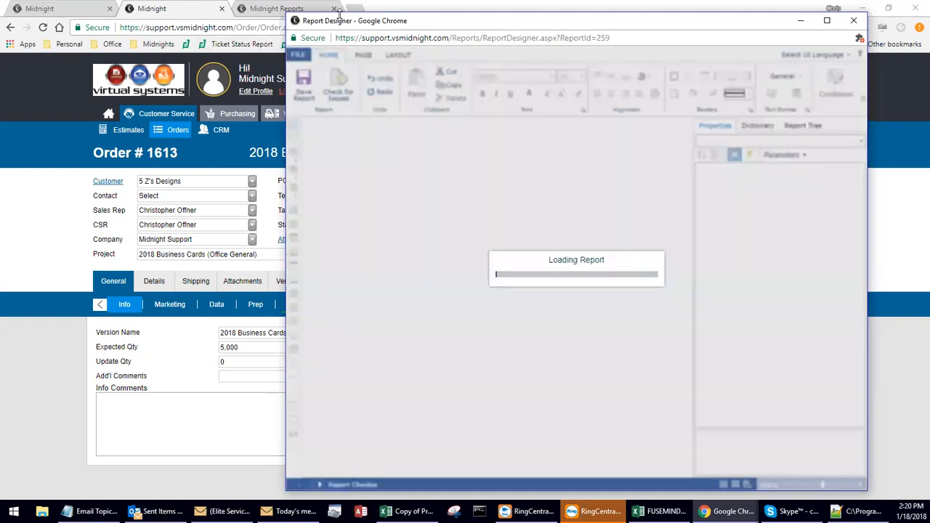
# Check the order's report list, save and close the order, and reopen 2018 Business Cards (Office General).
pyautogui.moveTo(338, 13); pyautogui.dragTo(334, 295)
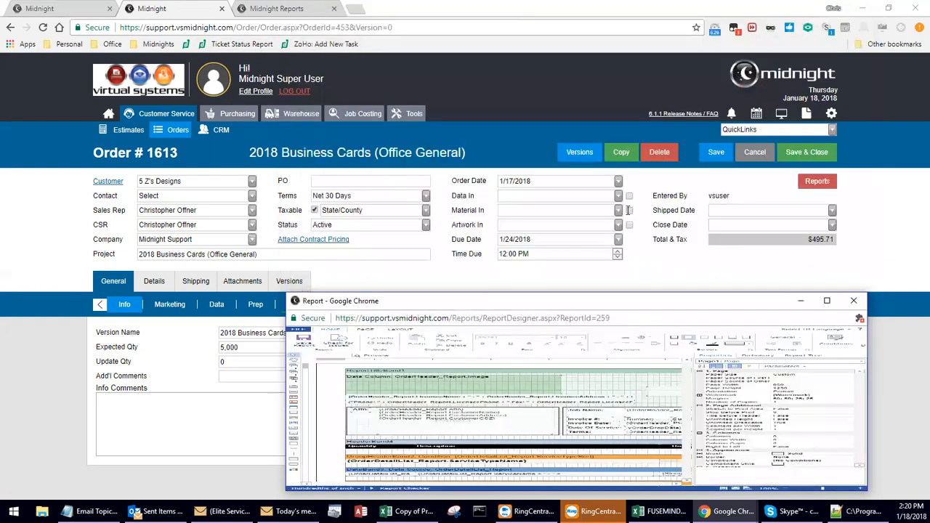
pyautogui.click(817, 181)
pyautogui.moveTo(825, 273); pyautogui.dragTo(831, 234)
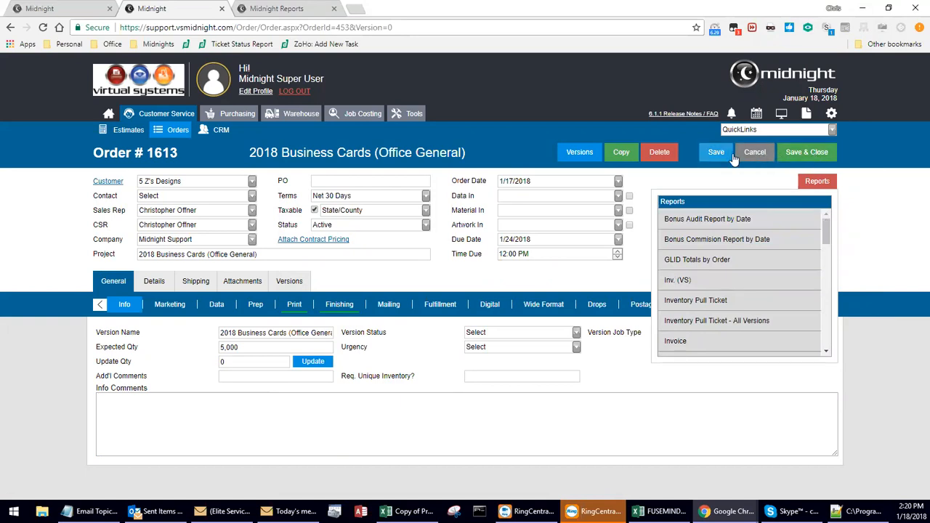
pyautogui.click(792, 163)
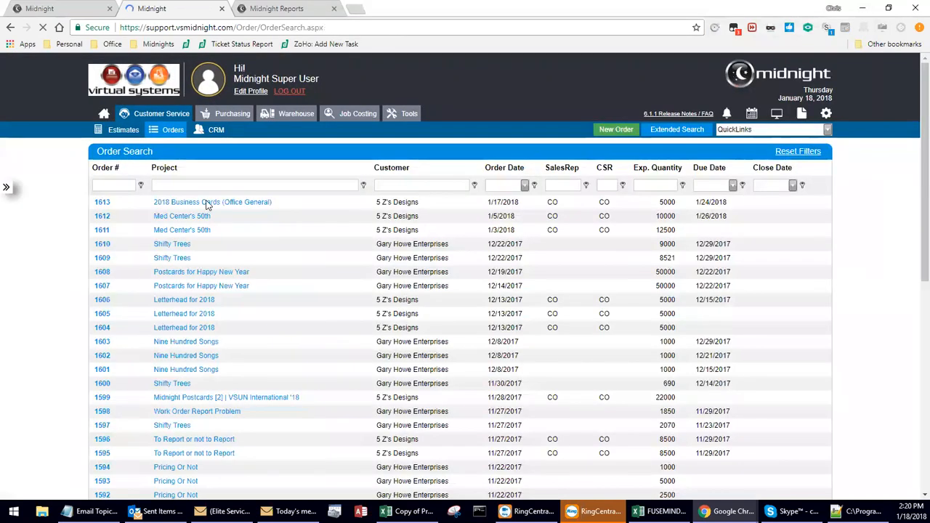
pyautogui.click(207, 203)
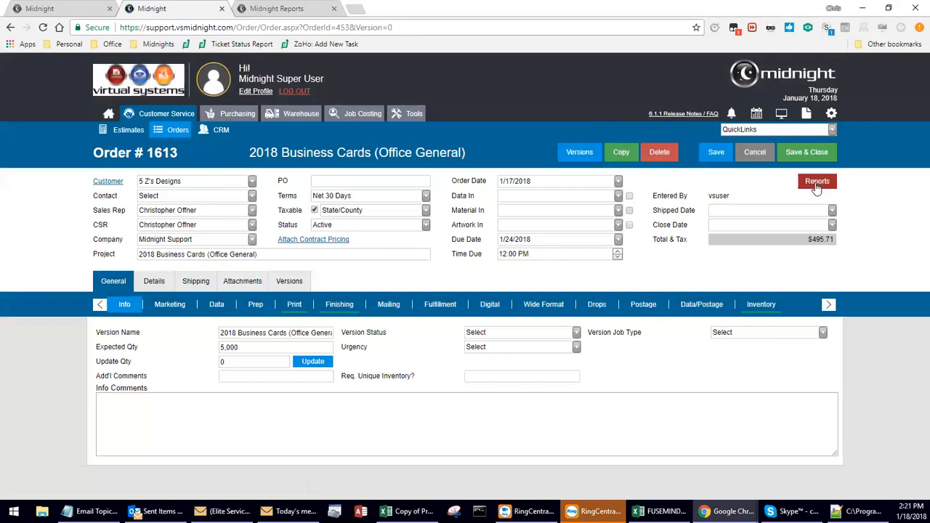
# Try to run the Invoice (VS) report from the reopened order's report list.
pyautogui.click(818, 183)
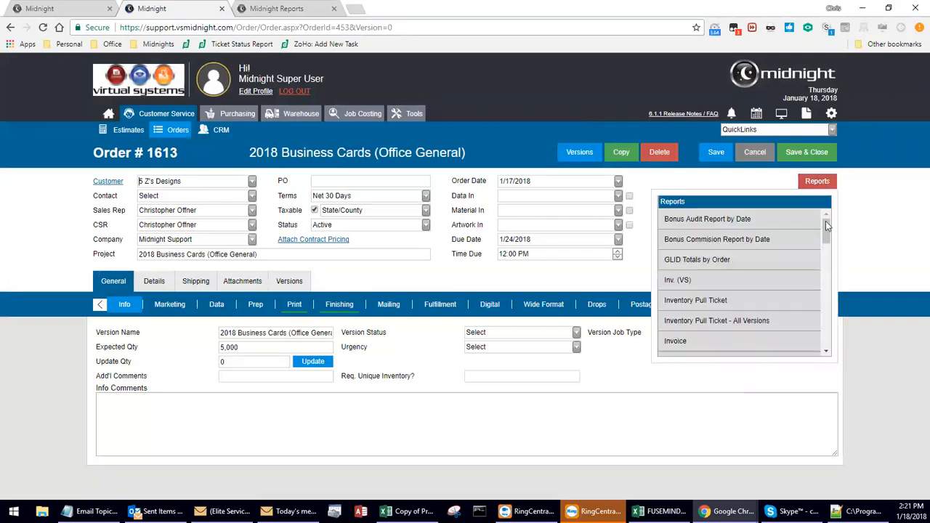
pyautogui.scroll(-3, 732, 276)
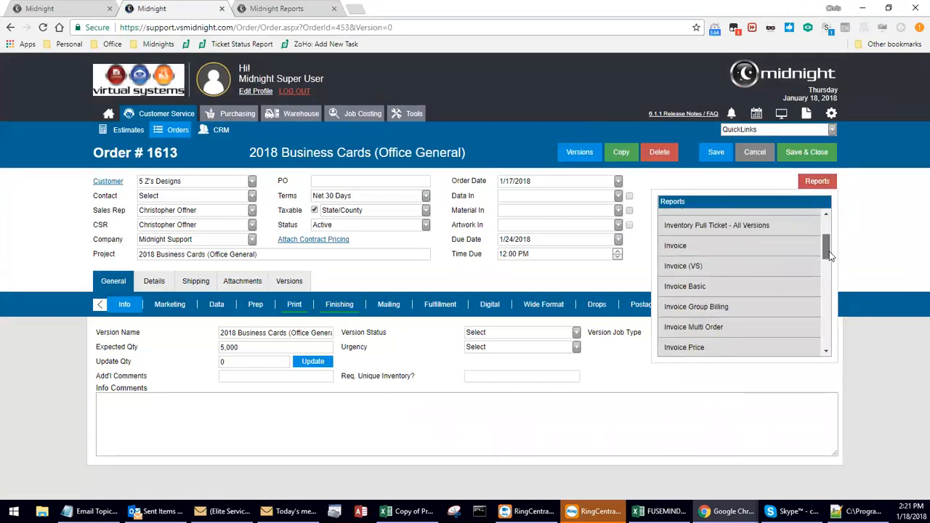
pyautogui.click(724, 269)
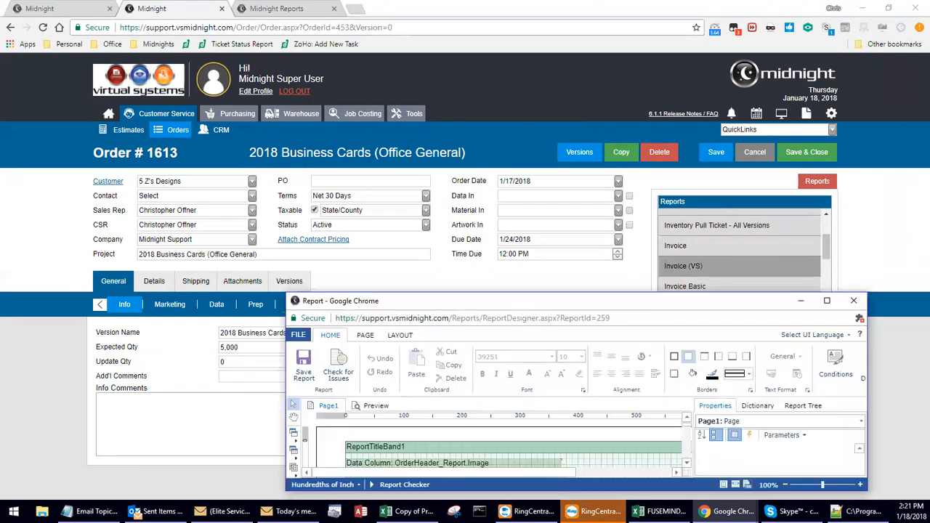
# Exit the report designer for Invoice (VS) and close its window.
pyautogui.moveTo(731, 295); pyautogui.dragTo(731, 72)
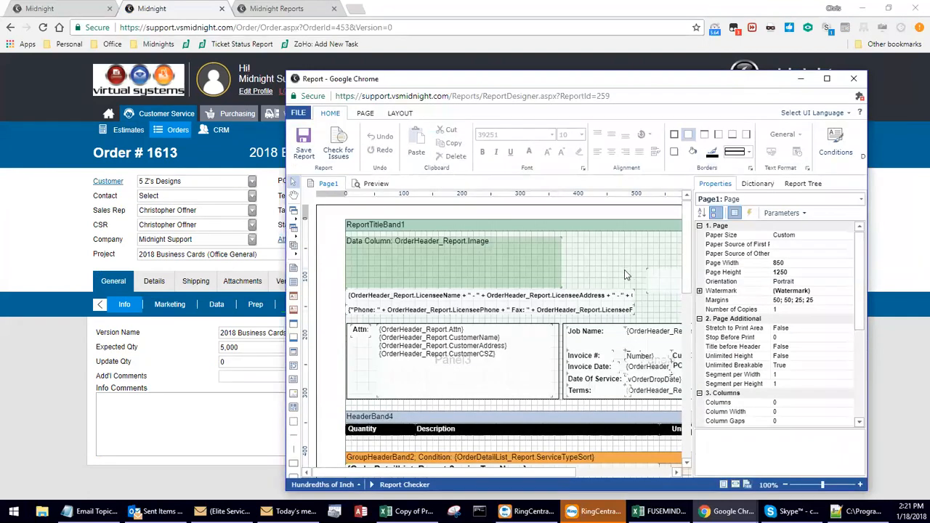
pyautogui.click(301, 115)
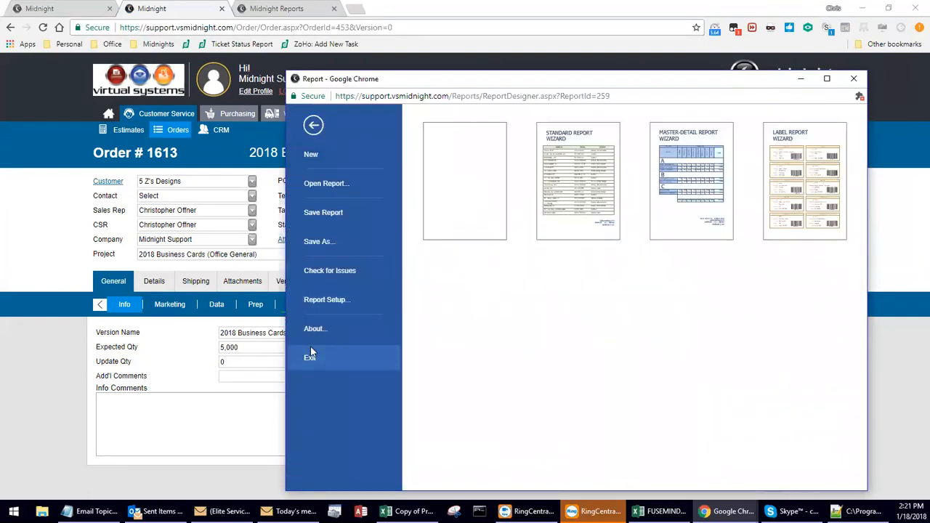
pyautogui.click(311, 354)
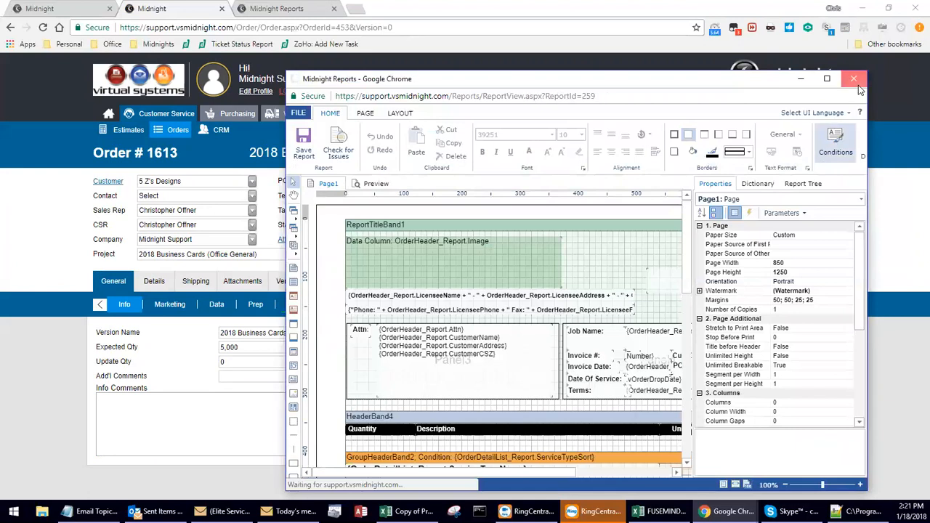
pyautogui.click(856, 82)
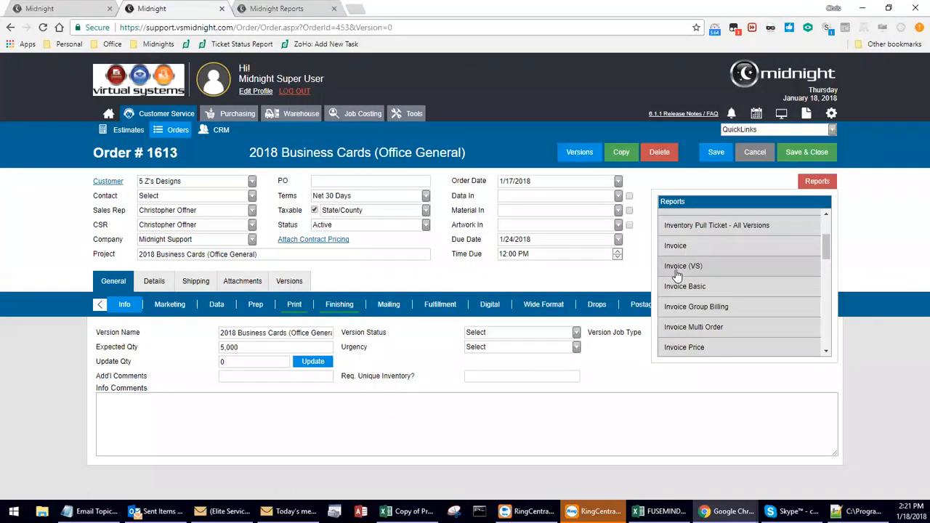
# Run the Invoice (VS) report for the order, open it for editing, and make the designer window taller.
pyautogui.click(677, 273)
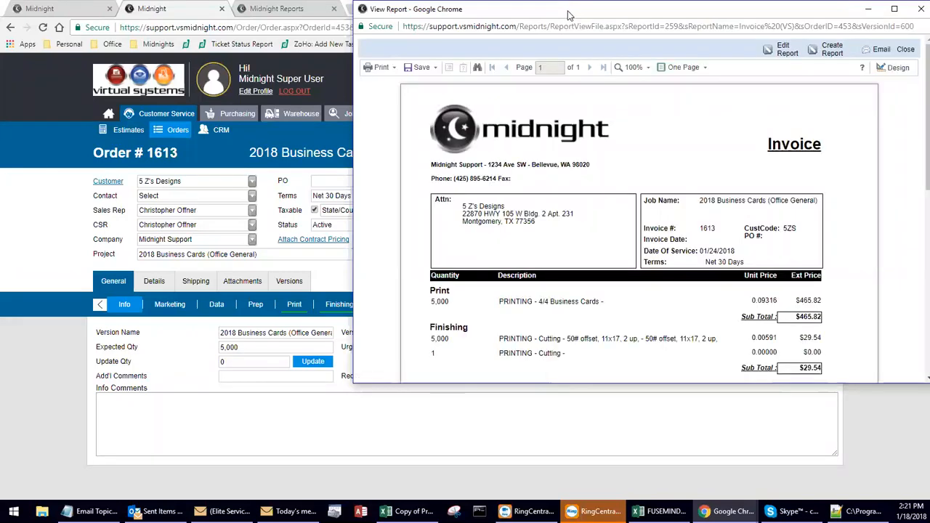
pyautogui.click(783, 51)
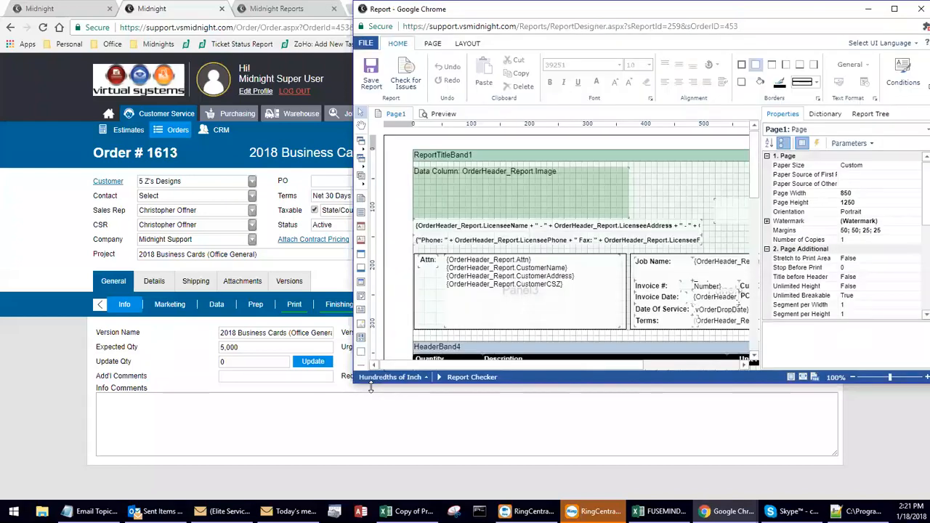
pyautogui.moveTo(371, 386); pyautogui.dragTo(370, 477)
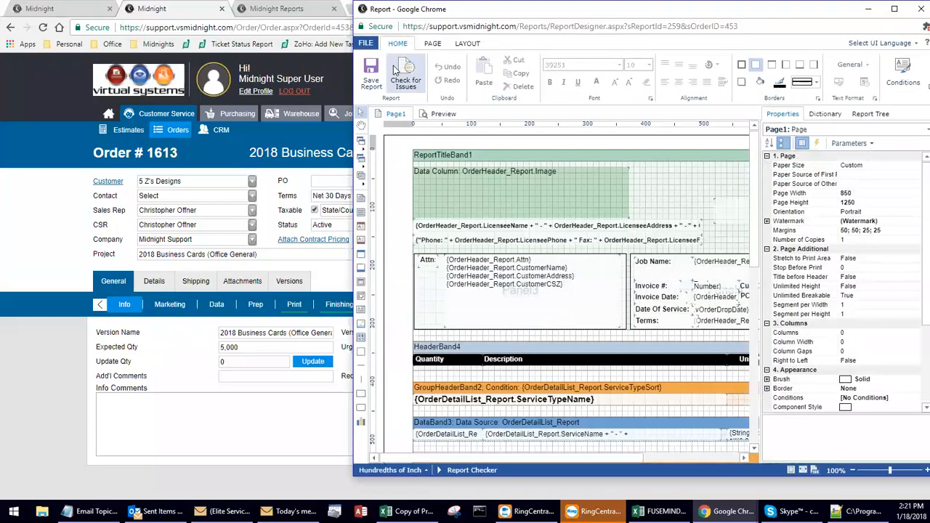
# Select the licensee name and address text in the report title band, and widen the designer window.
pyautogui.click(516, 229)
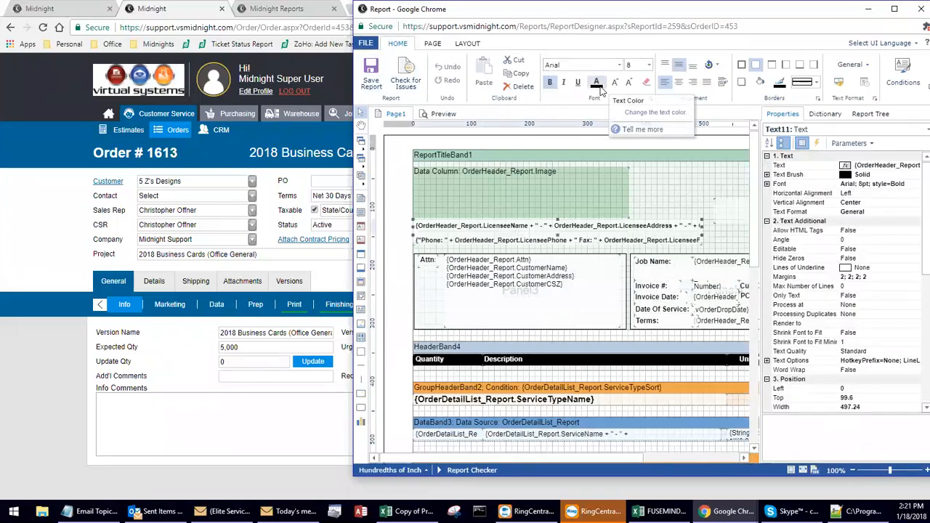
pyautogui.moveTo(625, 18); pyautogui.dragTo(555, 28)
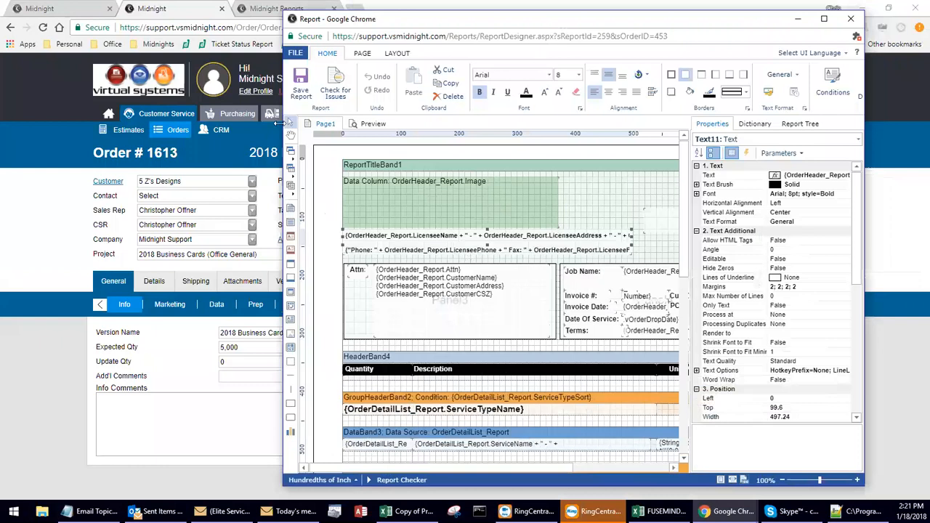
pyautogui.moveTo(280, 124); pyautogui.dragTo(65, 125)
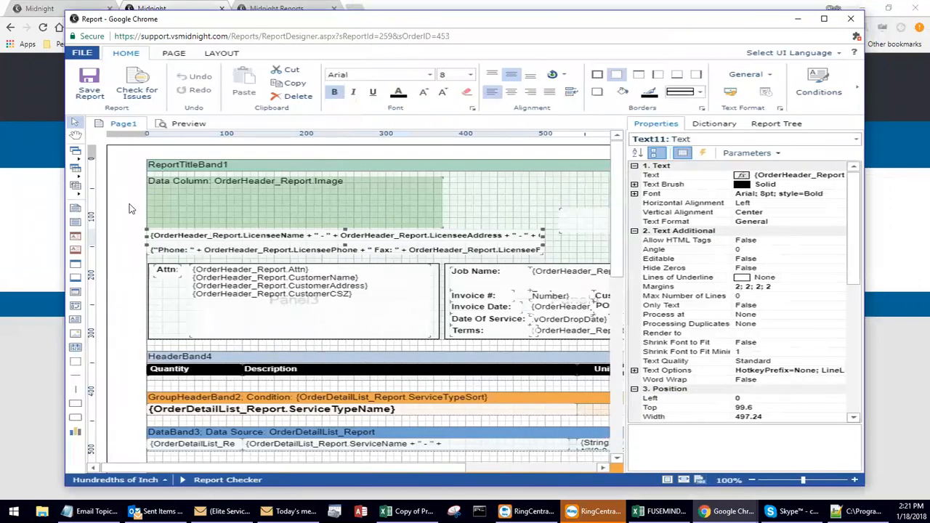
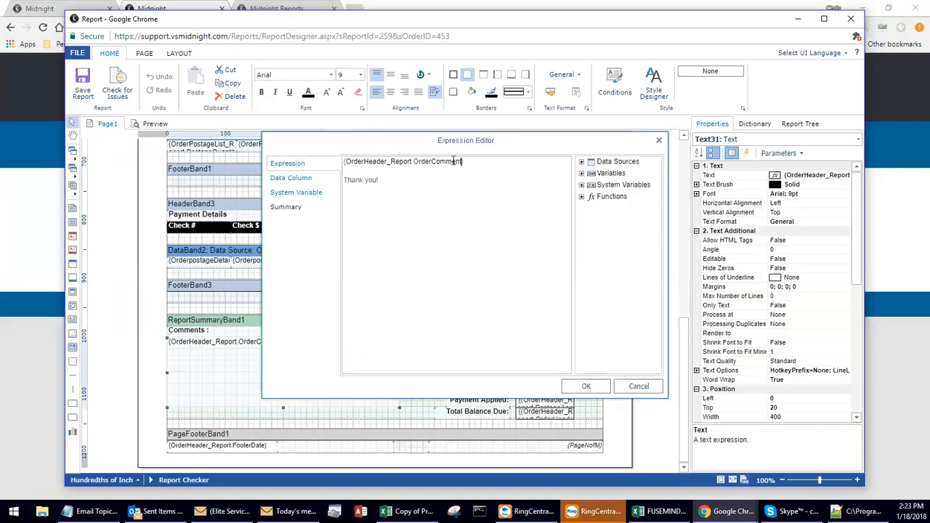
# Try adding Thank You! inside the braces of the OrderComment field expression, and remove it again.
pyautogui.click(373, 163)
pyautogui.write('Thank You!')
pyautogui.moveTo(346, 162); pyautogui.dragTo(500, 161)
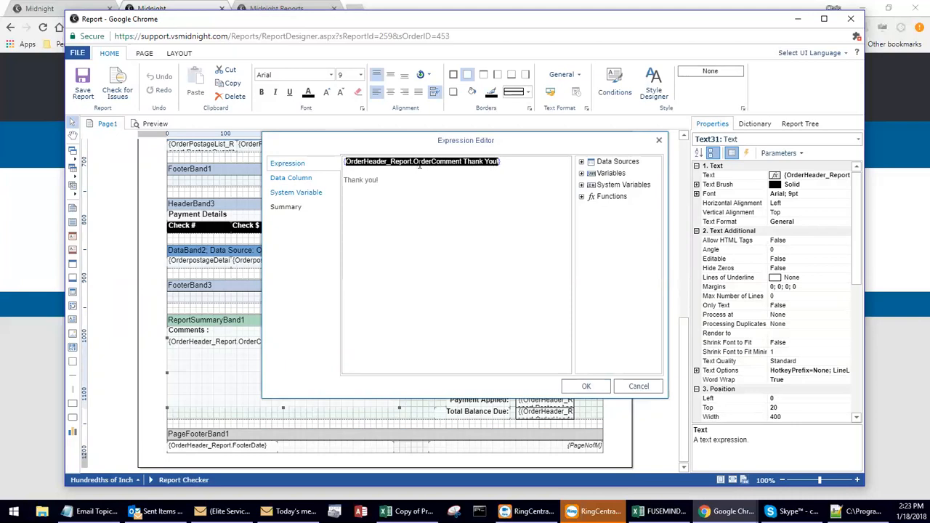
pyautogui.click(494, 162)
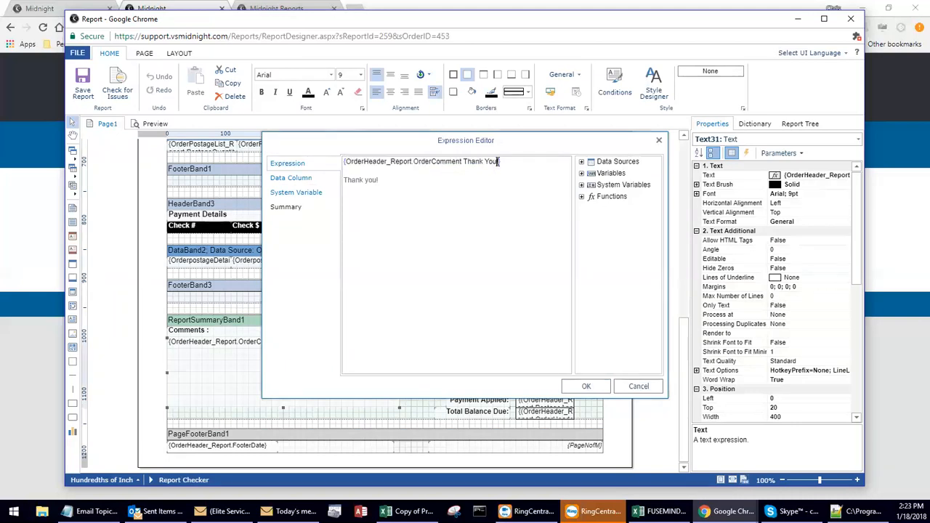
pyautogui.moveTo(499, 161); pyautogui.dragTo(461, 161)
pyautogui.press('BackSpace')
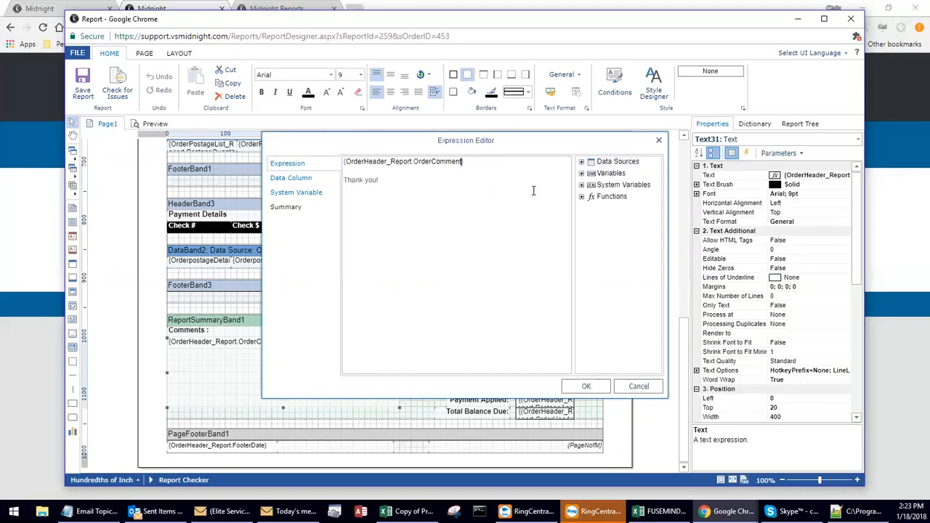
# Apply the comment expression with Thank you! on its own line below the OrderComment field, and deselect the text.
pyautogui.click(586, 385)
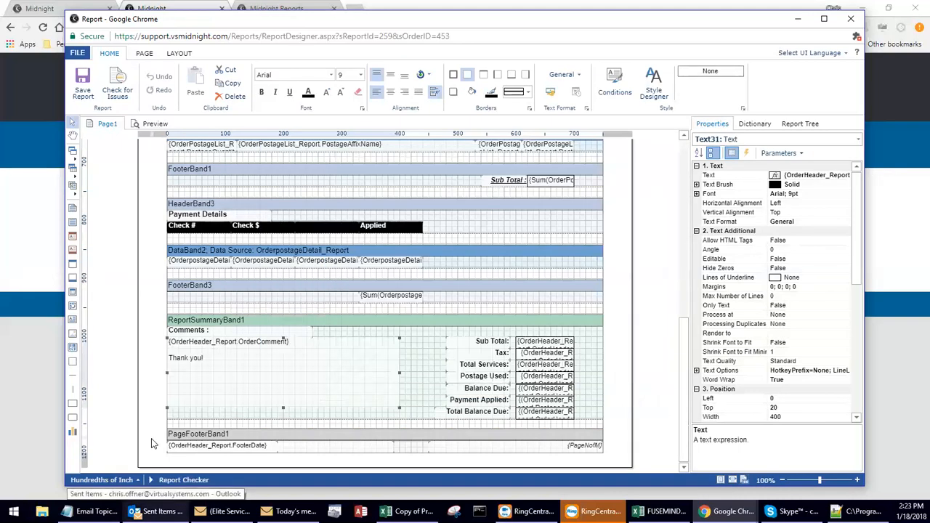
pyautogui.click(153, 443)
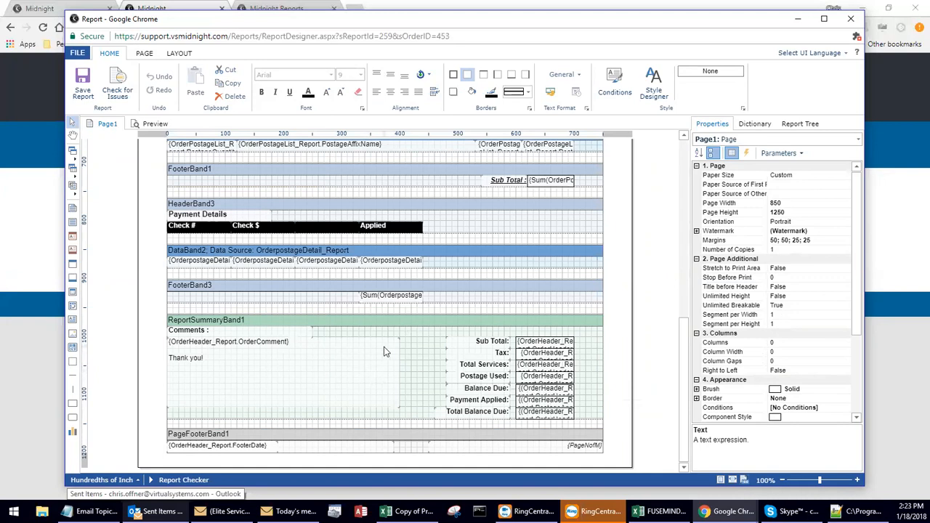
# Reopen the comment text's expression in the report summary band for review, and close it without changes.
pyautogui.click(340, 375)
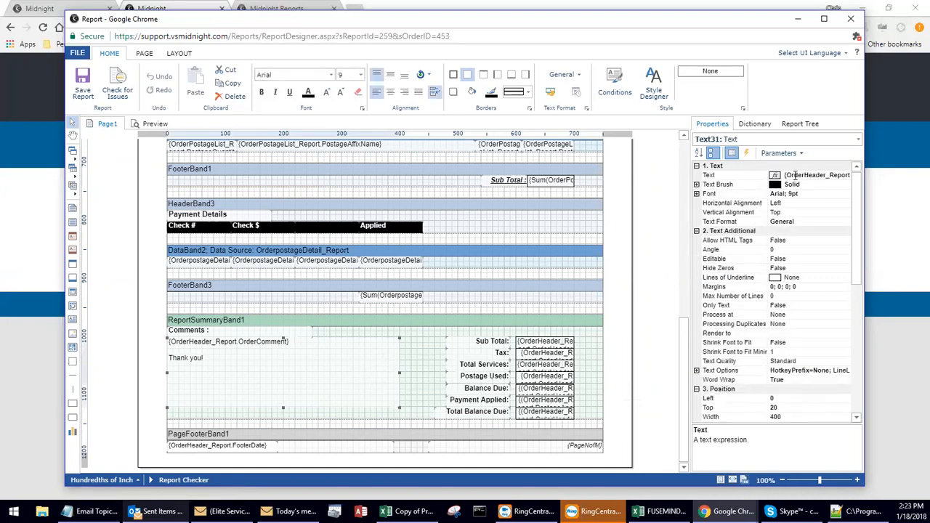
pyautogui.moveTo(786, 176)
pyautogui.mouseDown()
pyautogui.moveTo(850, 174)
pyautogui.moveTo(784, 175)
pyautogui.mouseUp()
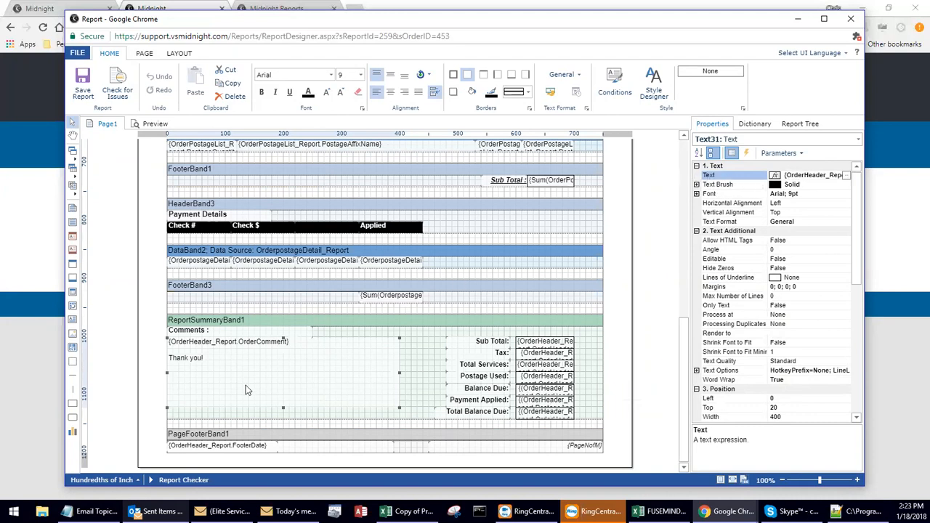
pyautogui.doubleClick(266, 380)
pyautogui.click(499, 273)
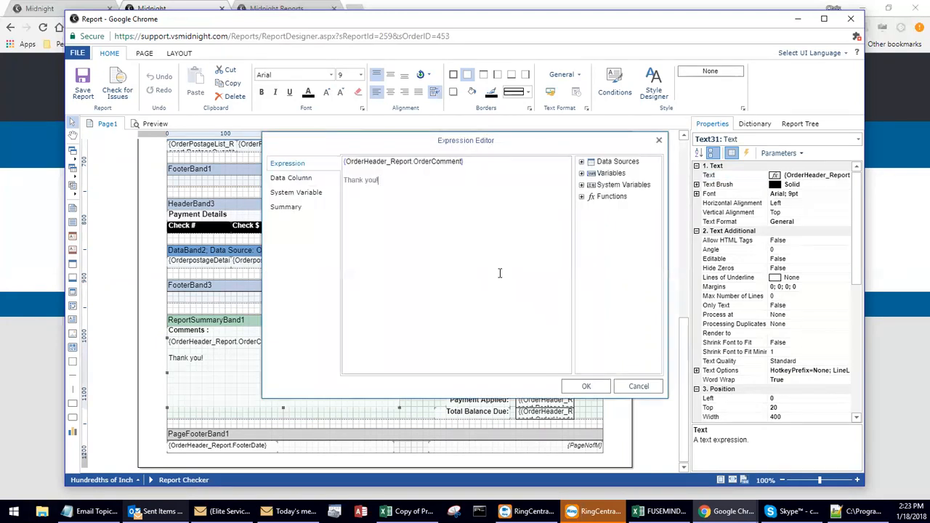
pyautogui.click(634, 386)
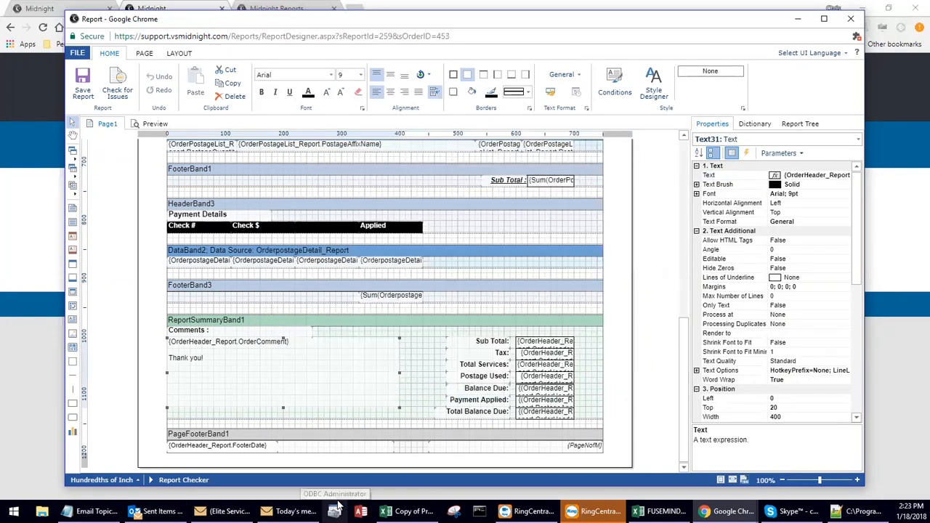
# Return to the report title band and select the Invoice title text to inspect its properties.
pyautogui.scroll(1, 386, 394)
pyautogui.scroll(10, 386, 395)
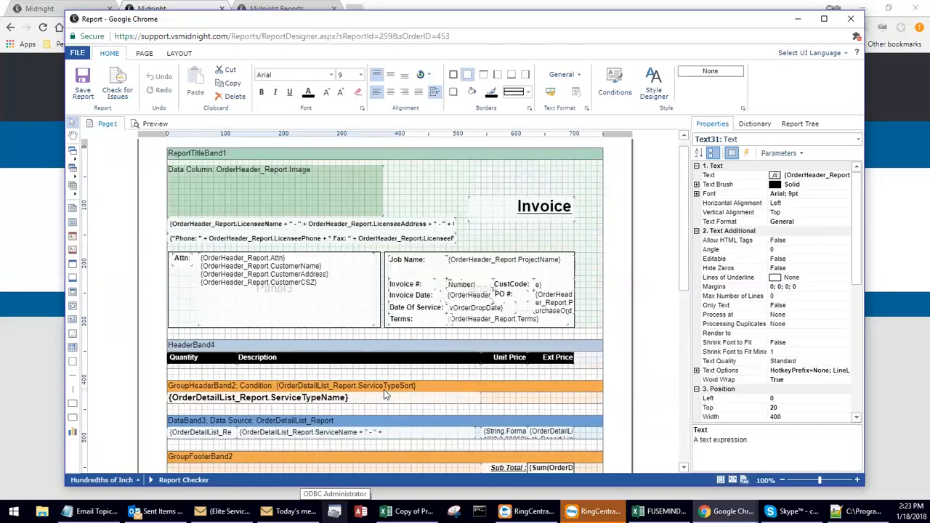
pyautogui.scroll(1, 384, 389)
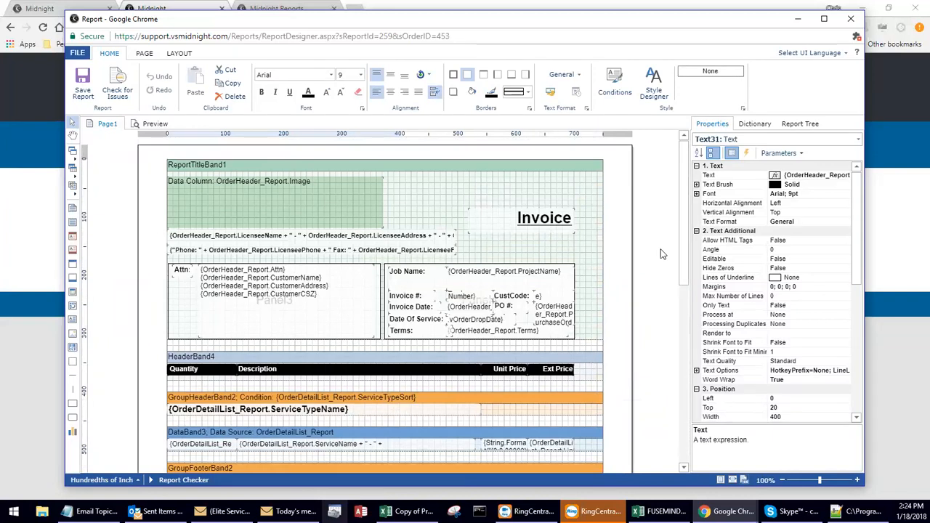
pyautogui.click(548, 224)
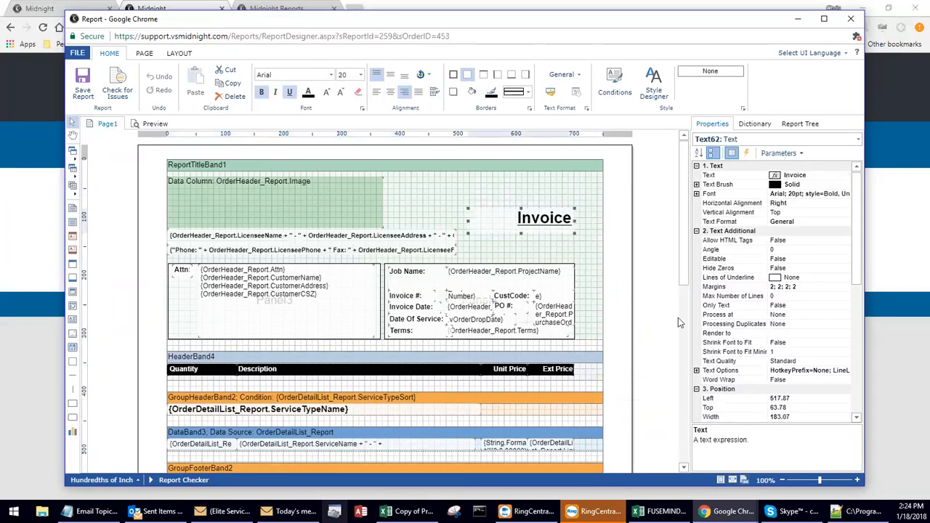
# Place a text box 60 wide between the comments and totals in the report summary band, reading "Thank you for your purchase!" followed by a blank line.
pyautogui.scroll(-3, 686, 354)
pyautogui.scroll(-10, 686, 354)
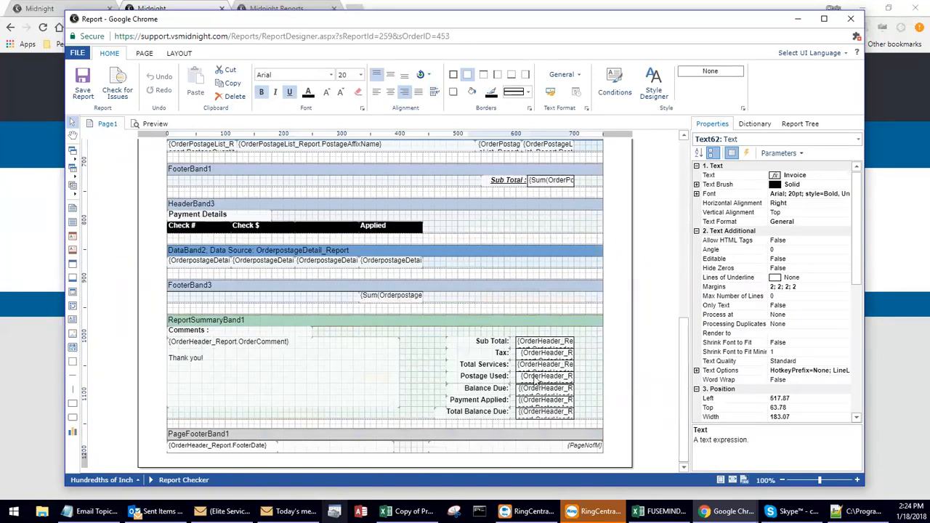
pyautogui.click(71, 324)
pyautogui.moveTo(405, 336); pyautogui.dragTo(438, 373)
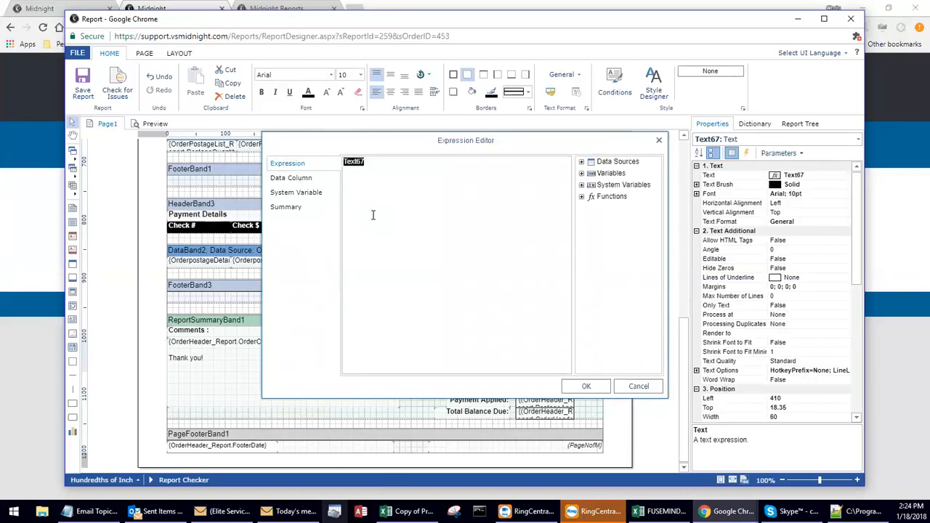
pyautogui.click(424, 185)
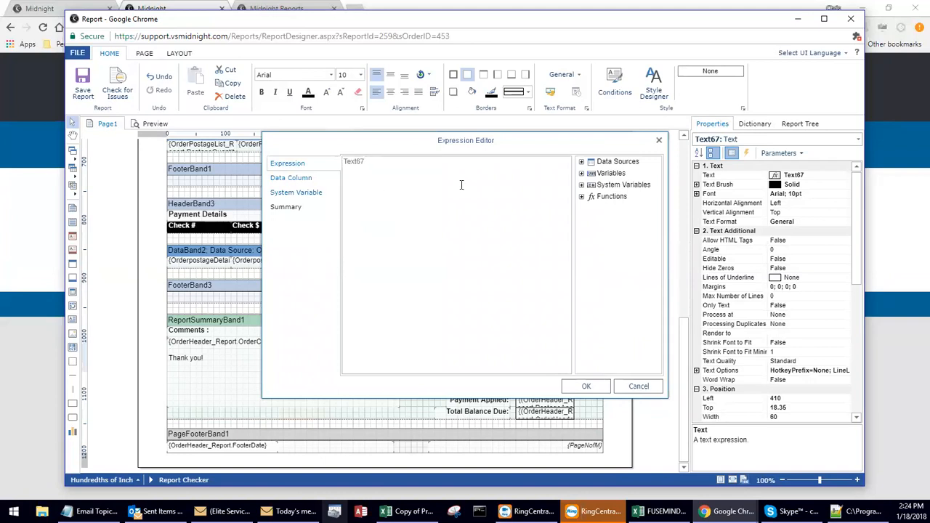
pyautogui.hotkey('ctrl', 'a')
pyautogui.write('Thank you for your purchase!')
pyautogui.press('Return')
pyautogui.press('Return')
# Insert the CustomerName field from the OrderHeader_Report data source below the thank-you message in the expression.
pyautogui.click(582, 163)
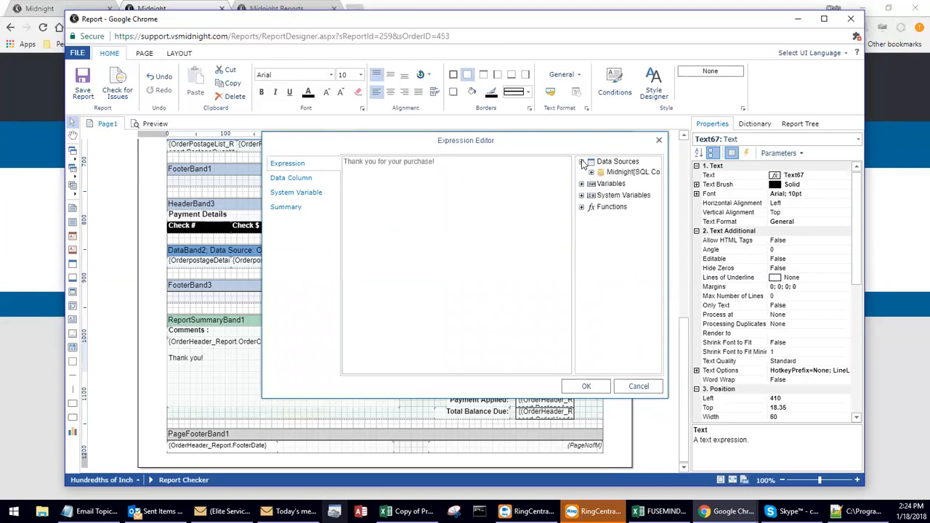
pyautogui.click(590, 173)
pyautogui.moveTo(575, 175); pyautogui.dragTo(513, 183)
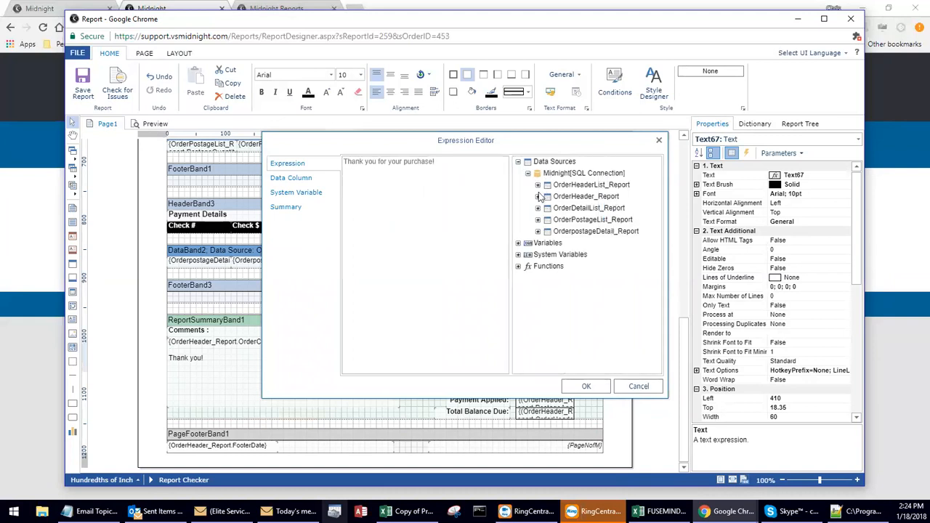
pyautogui.click(538, 197)
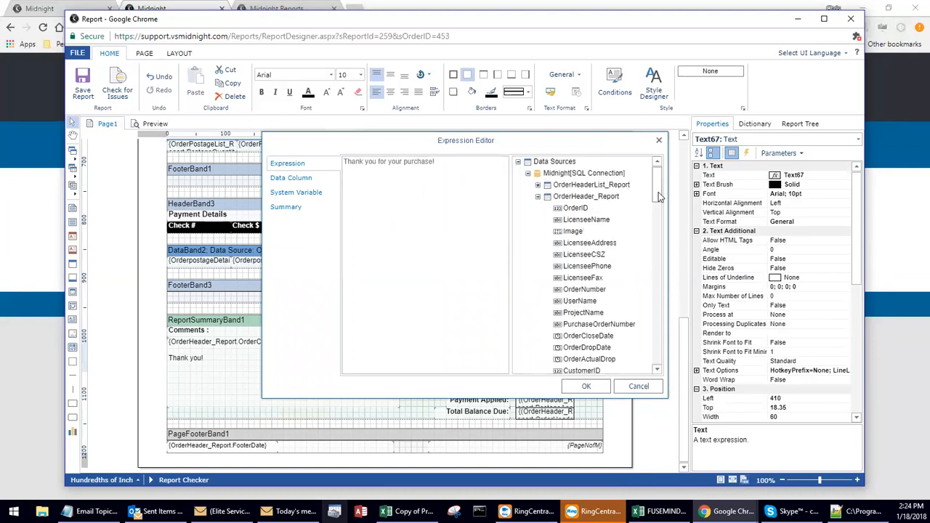
pyautogui.moveTo(658, 192); pyautogui.dragTo(663, 208)
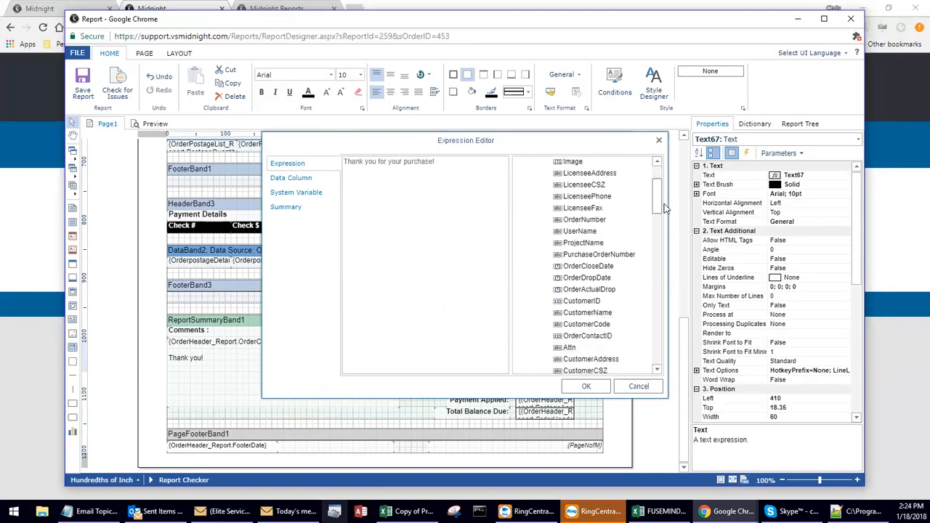
pyautogui.moveTo(663, 209); pyautogui.dragTo(663, 225)
pyautogui.moveTo(609, 233); pyautogui.dragTo(417, 211)
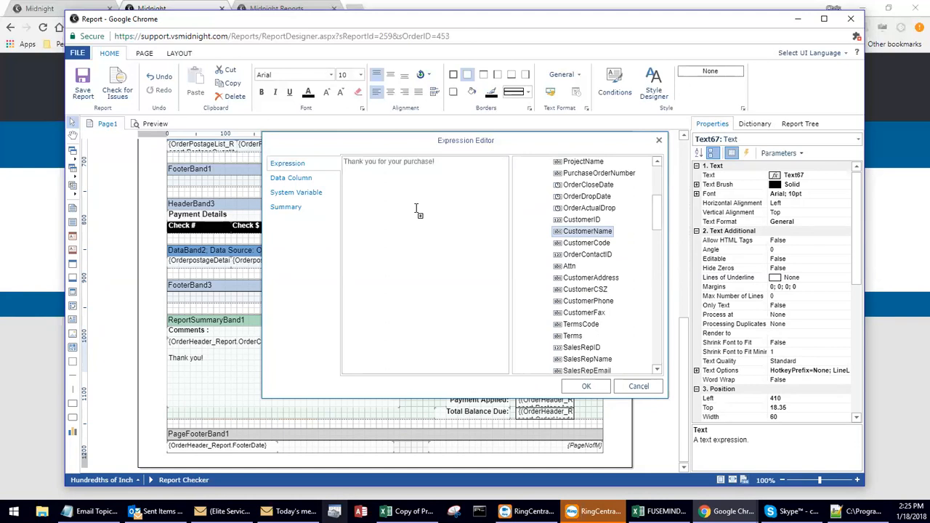
pyautogui.moveTo(416, 209); pyautogui.dragTo(418, 211)
pyautogui.click(488, 209)
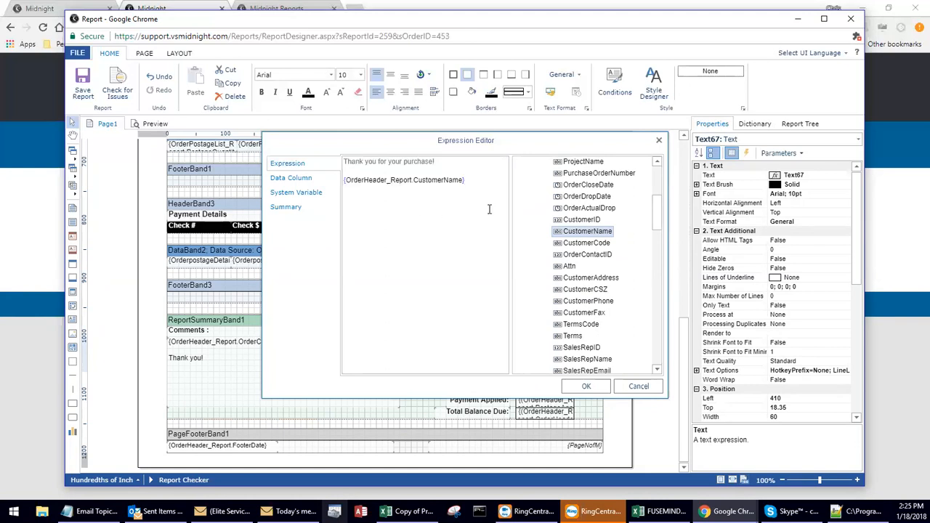
# Add the ProjectName field on the same line as CustomerName, separated by a hyphen, and apply the expression.
pyautogui.moveTo(656, 213); pyautogui.dragTo(656, 206)
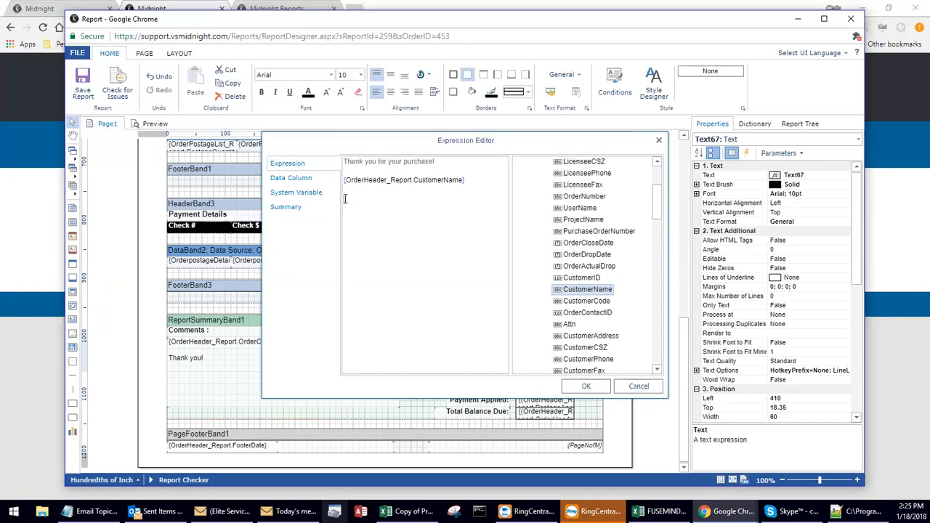
pyautogui.doubleClick(599, 224)
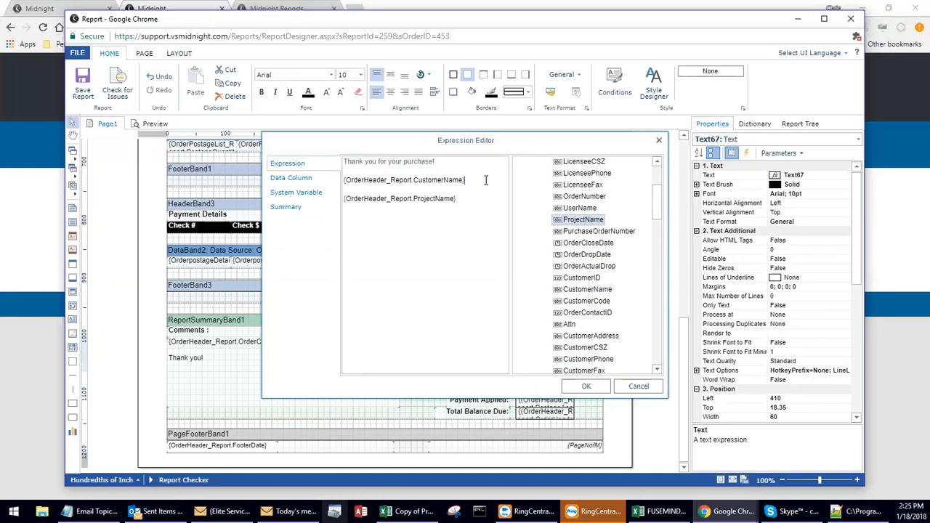
pyautogui.press('Delete')
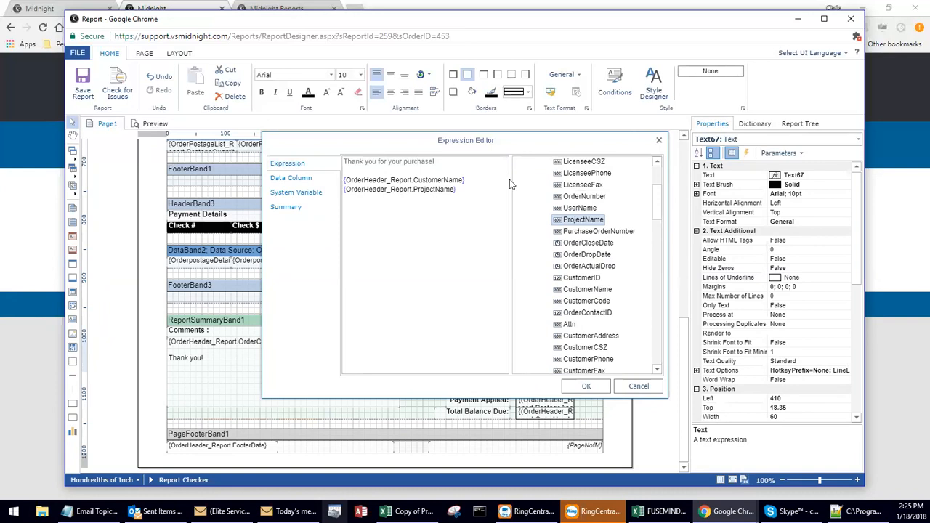
pyautogui.moveTo(552, 185); pyautogui.dragTo(629, 183)
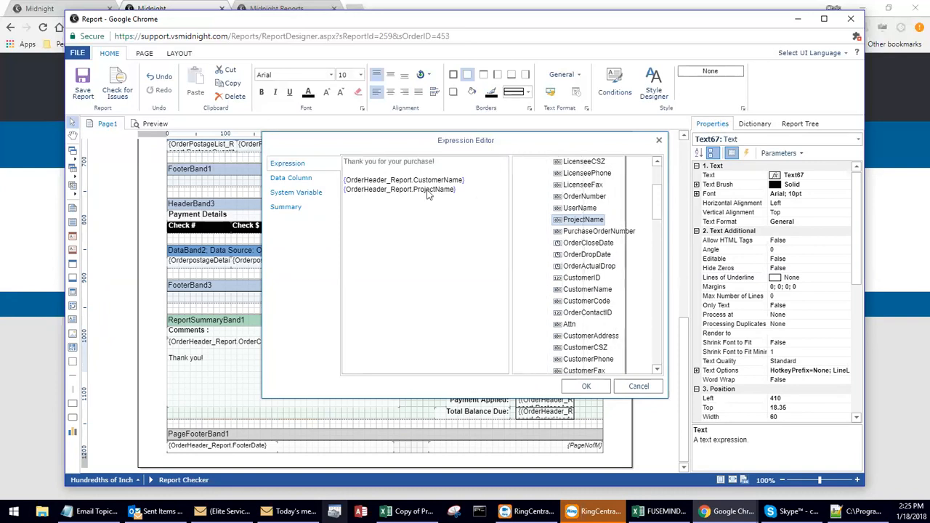
pyautogui.moveTo(263, 187); pyautogui.dragTo(163, 205)
pyautogui.click(383, 182)
pyautogui.press('Delete')
pyautogui.write('-')
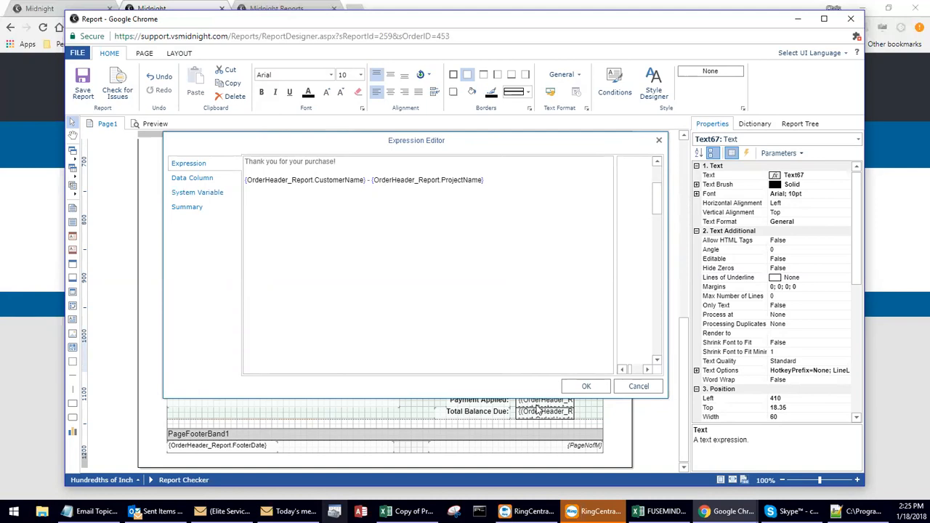
pyautogui.click(586, 386)
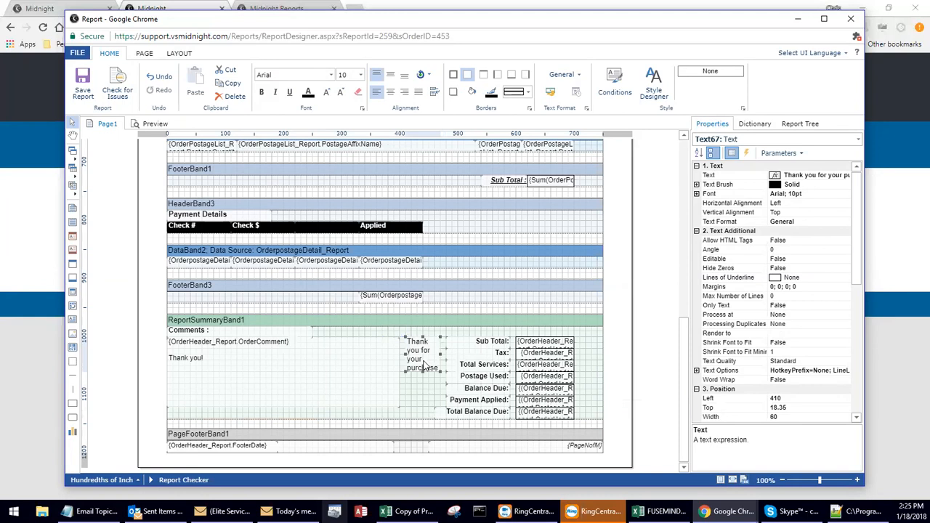
# Delete the new thank-you text box from the summary band and select the Invoice title.
pyautogui.press('Delete')
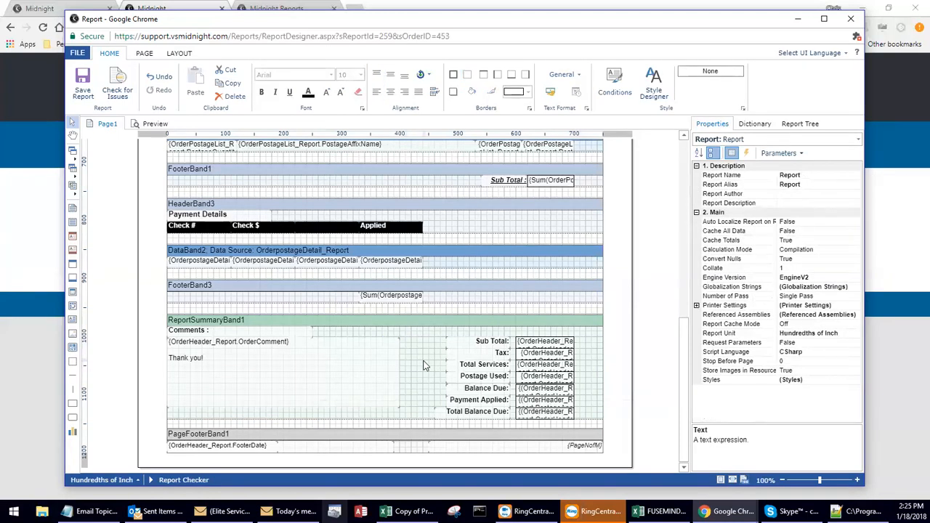
pyautogui.scroll(10, 425, 366)
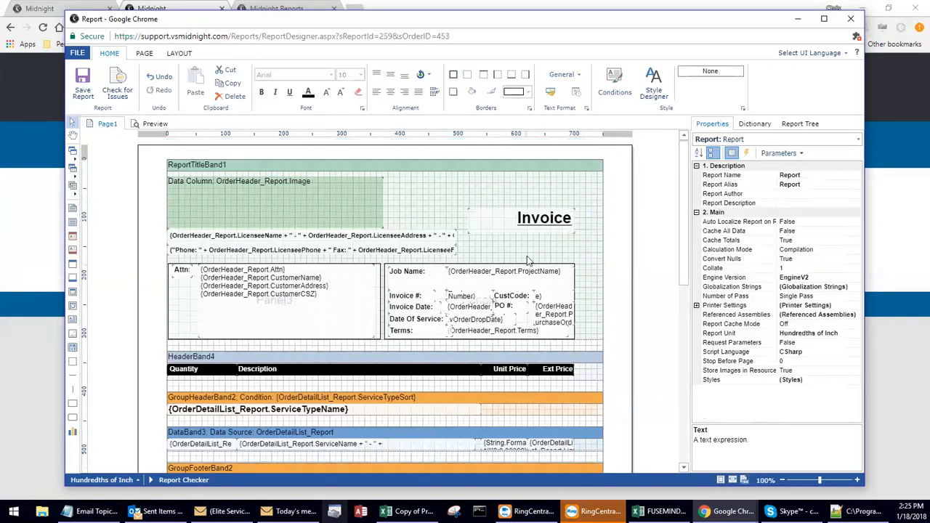
pyautogui.click(532, 230)
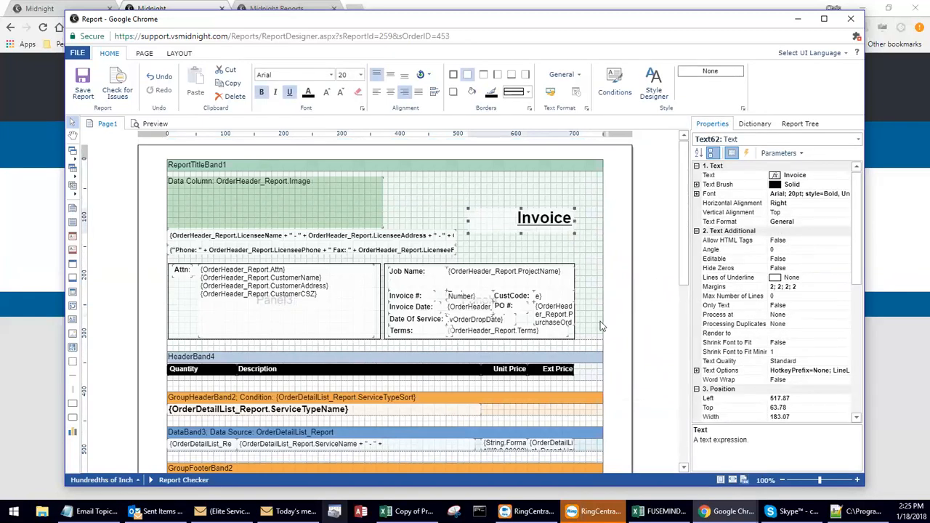
# Save the customized Invoice (VS) report.
pyautogui.click(83, 84)
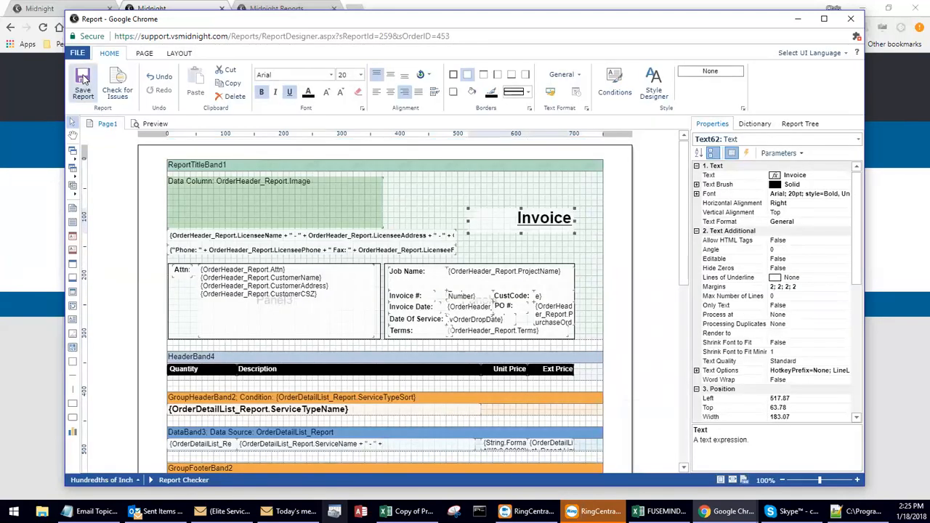
pyautogui.click(77, 53)
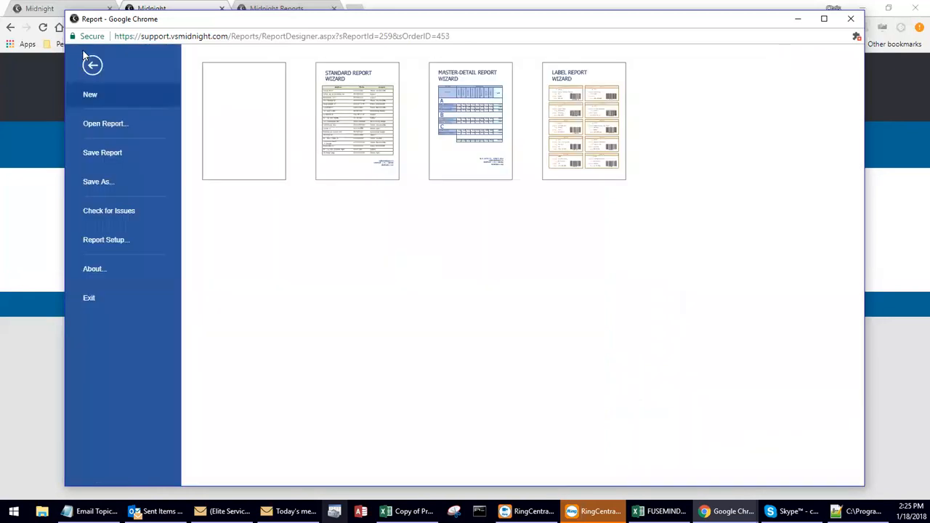
pyautogui.click(123, 155)
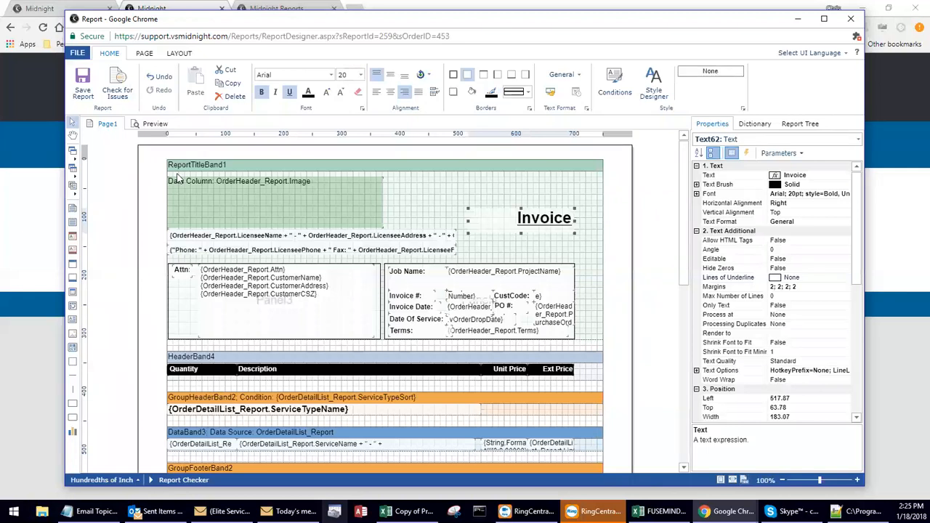
# Save a backup copy of the report as Invoice_VS in report file (.mrt) format in the ==DEFAULT customer folder.
pyautogui.click(78, 53)
pyautogui.click(123, 183)
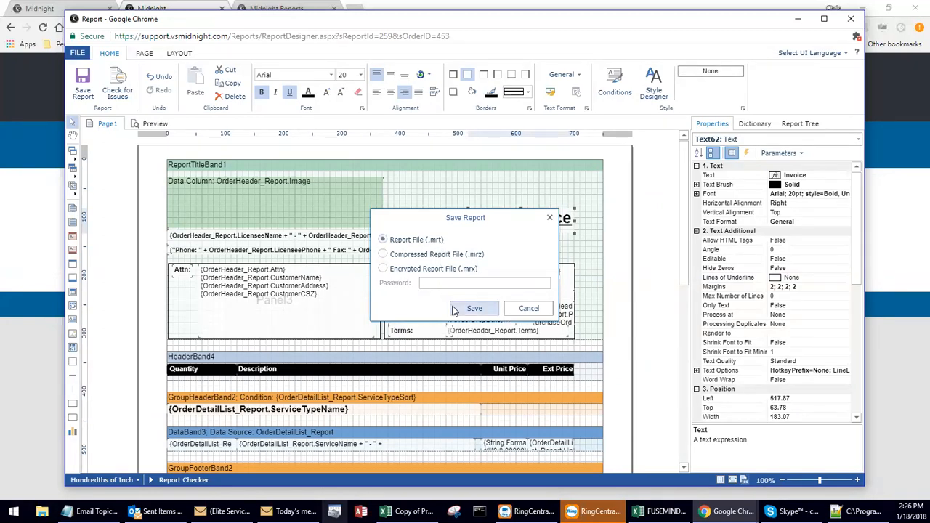
pyautogui.click(454, 308)
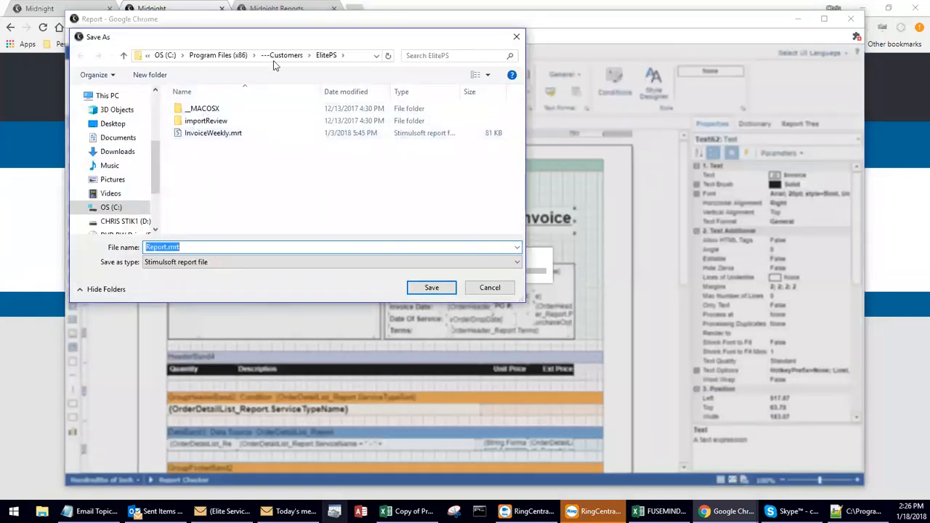
pyautogui.click(276, 60)
pyautogui.doubleClick(235, 123)
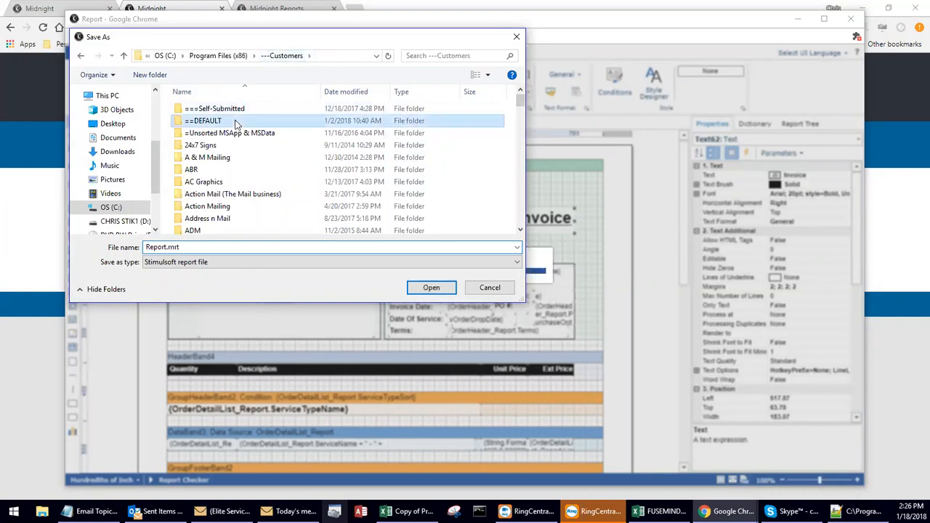
pyautogui.doubleClick(193, 247)
pyautogui.write('I')
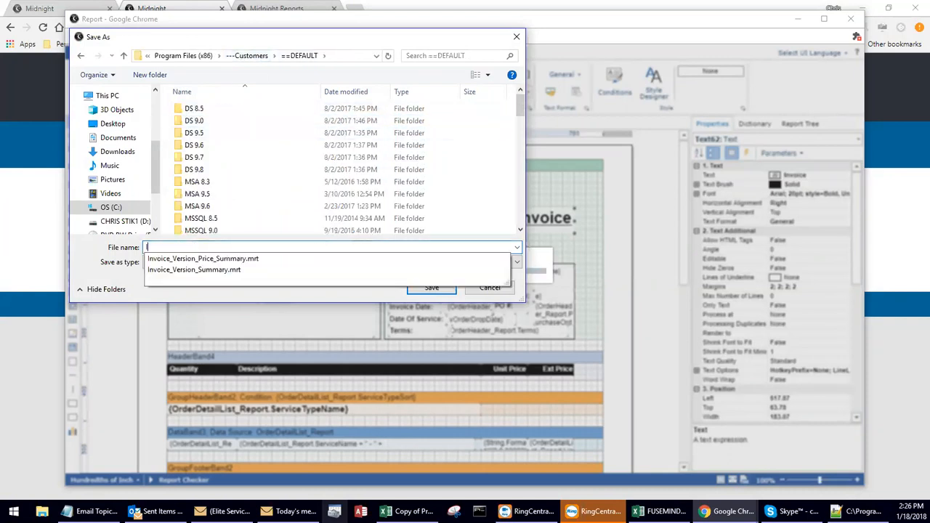
pyautogui.write('nvoice_VS')
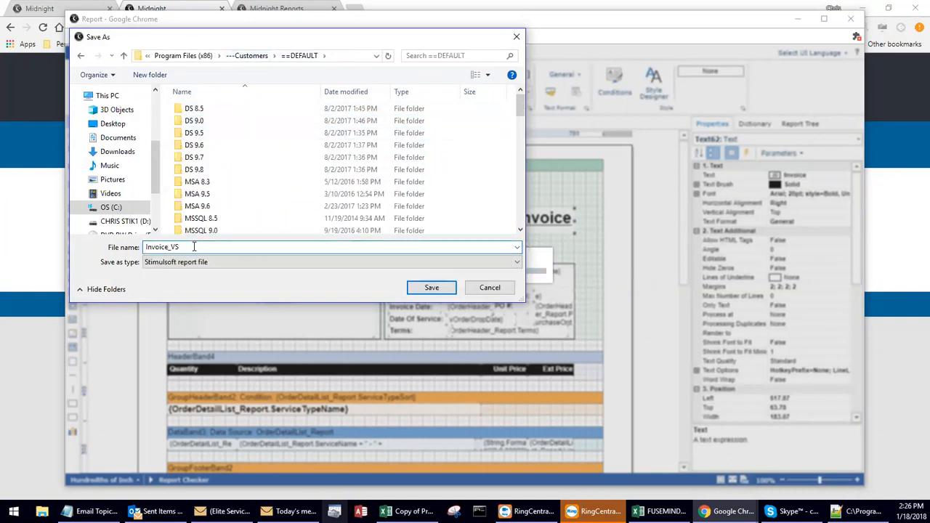
pyautogui.click(431, 288)
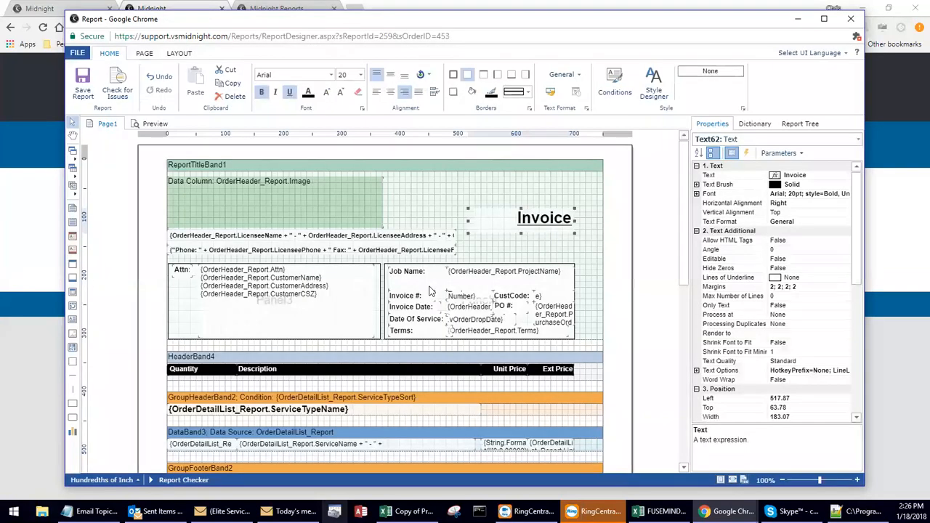
# Delete the entire report title band from the invoice layout.
pyautogui.click(618, 284)
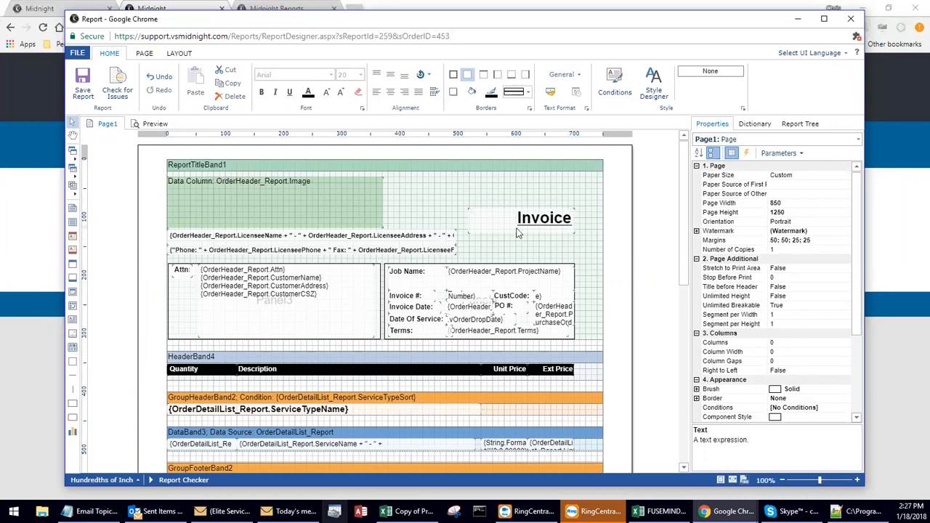
pyautogui.click(381, 322)
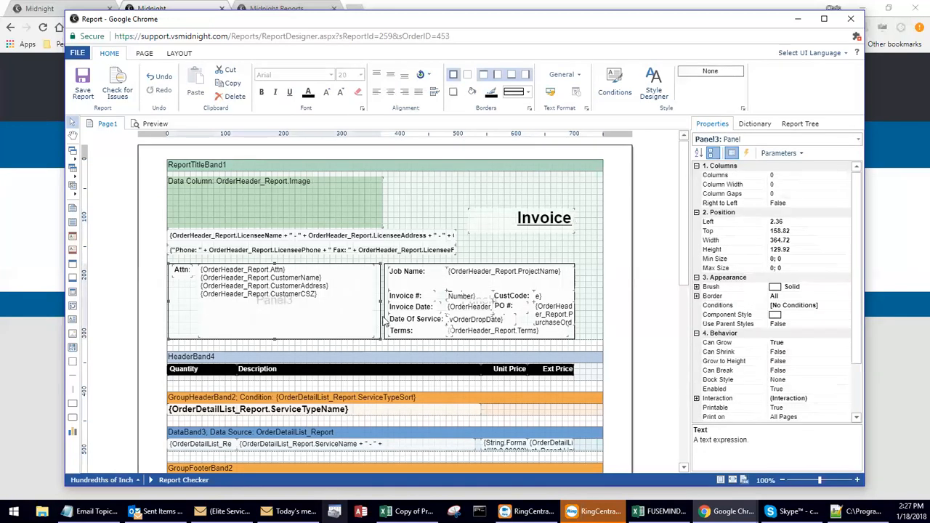
pyautogui.click(384, 322)
pyautogui.click(437, 179)
pyautogui.press('Delete')
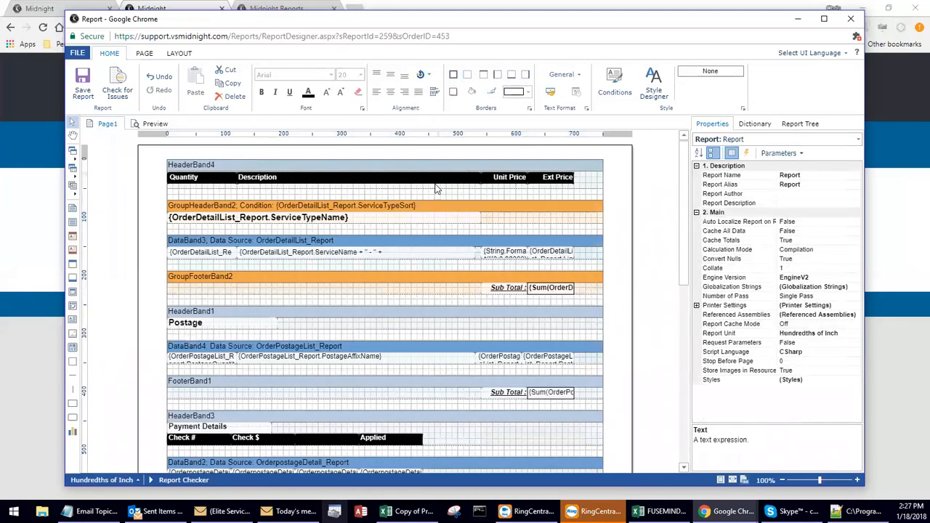
# Save the report without its title band and exit the designer and report viewer.
pyautogui.click(90, 85)
pyautogui.click(78, 53)
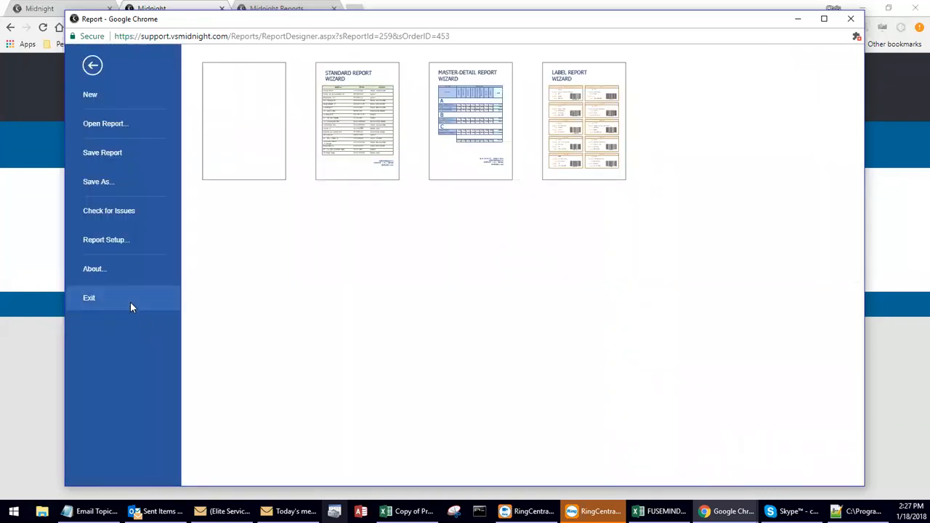
pyautogui.click(130, 306)
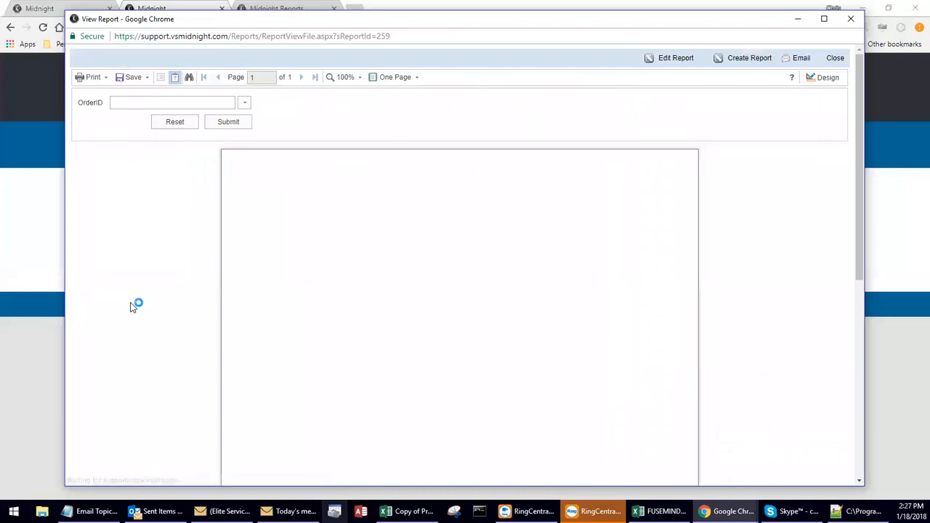
pyautogui.click(855, 23)
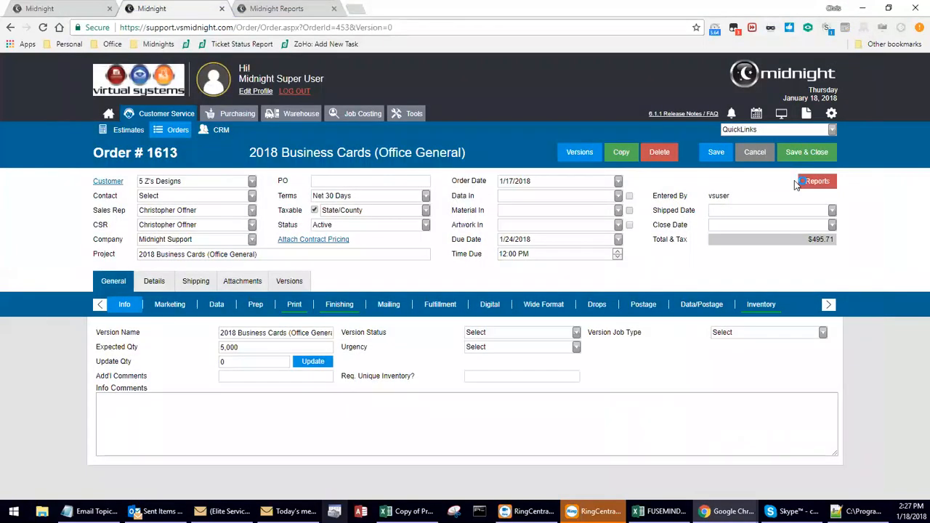
# Run the Invoice (VS) report from order 1613 to check its layout.
pyautogui.click(817, 181)
pyautogui.click(776, 266)
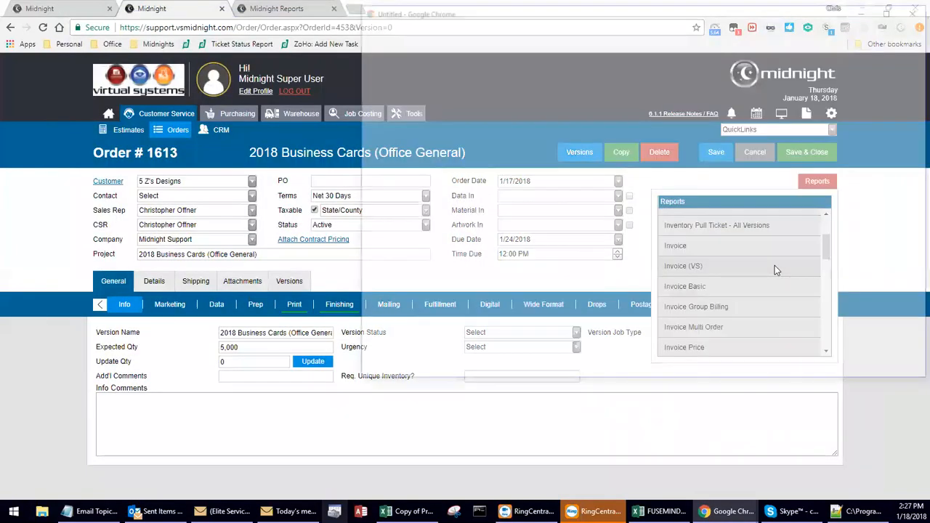
pyautogui.moveTo(529, 14); pyautogui.dragTo(353, 42)
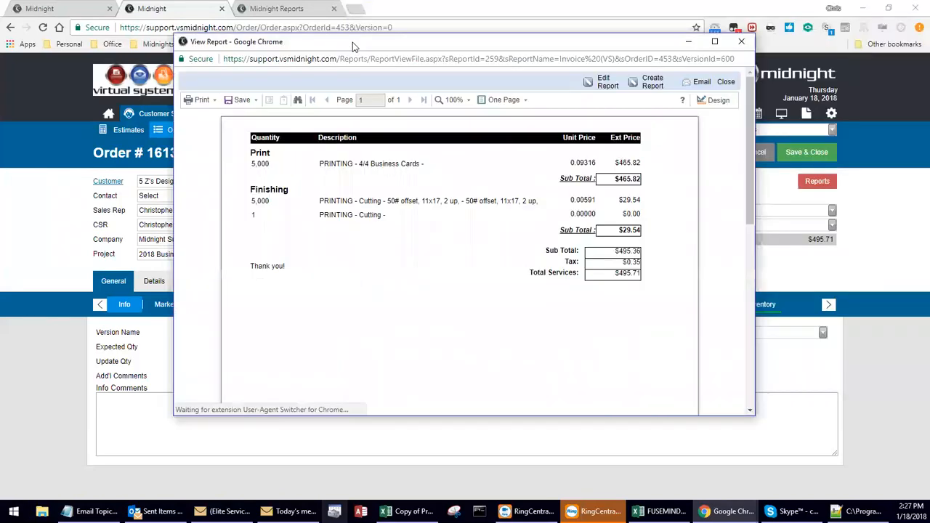
# Restore the Invoice (VS) report in the designer from the Invoice_VS.mrt backup file and save it.
pyautogui.click(608, 85)
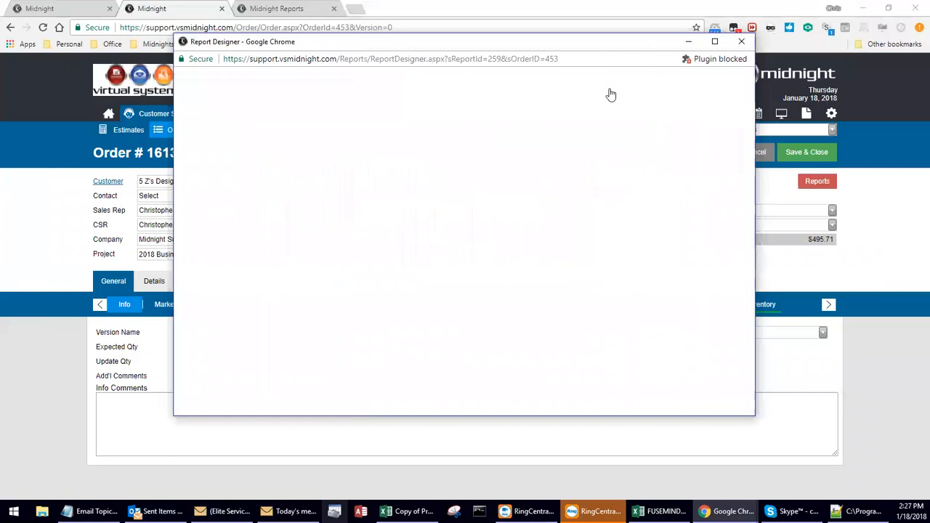
pyautogui.moveTo(754, 415); pyautogui.dragTo(856, 493)
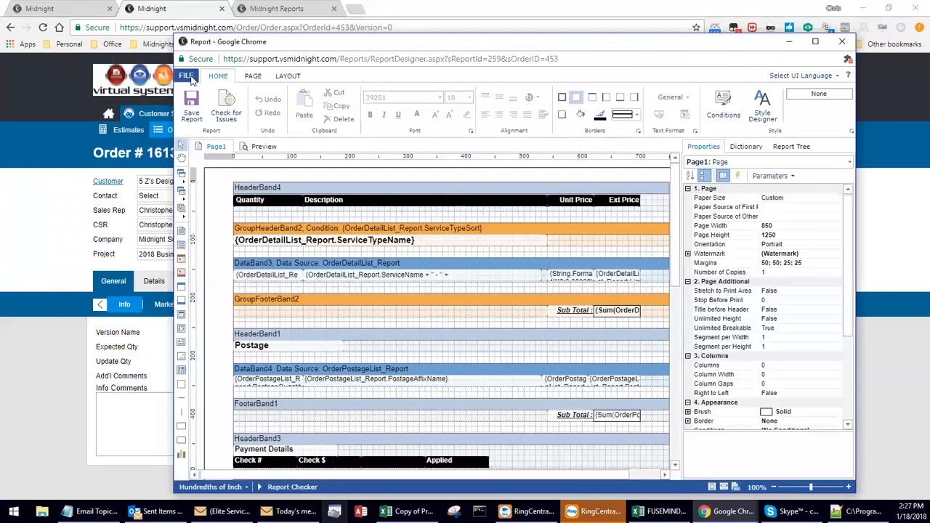
pyautogui.click(192, 79)
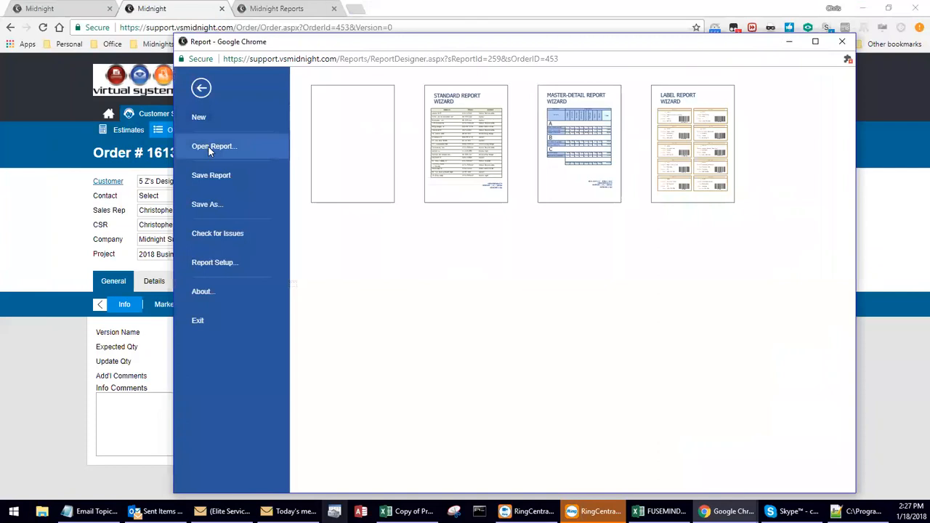
pyautogui.click(208, 146)
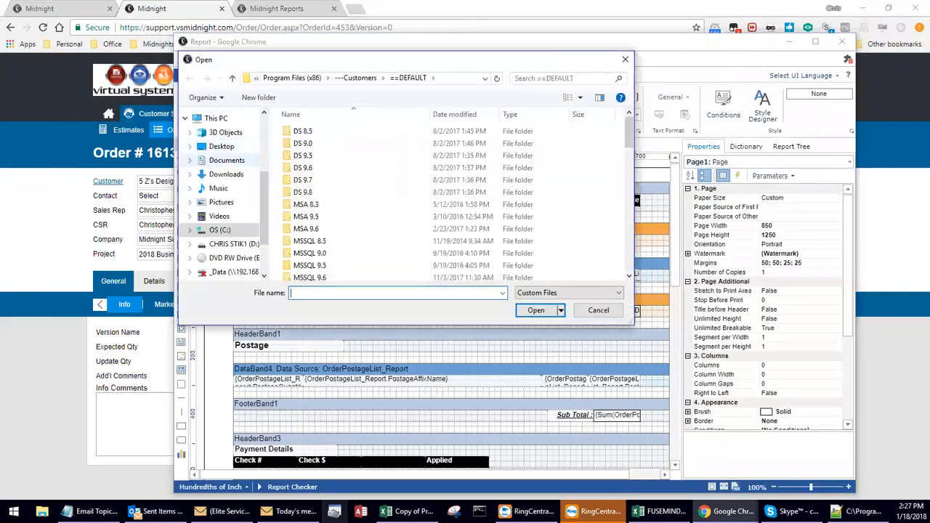
pyautogui.write('invoice')
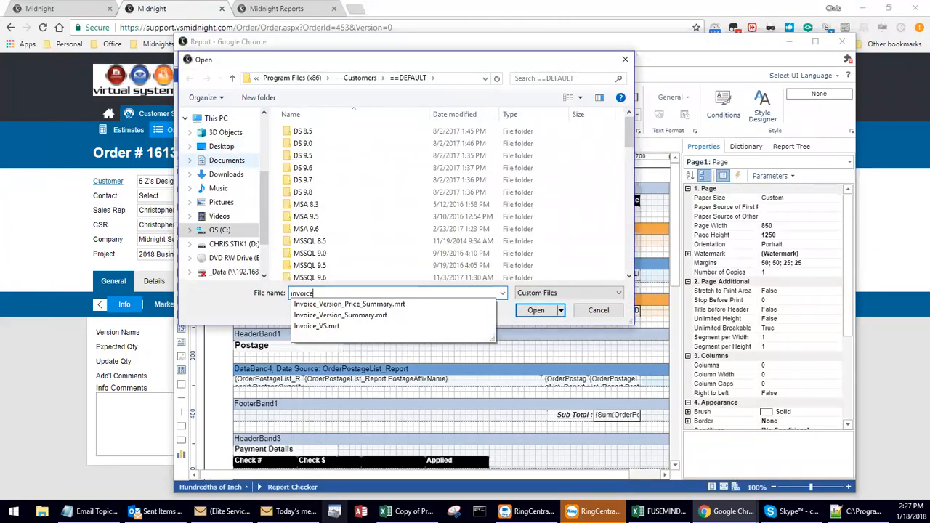
pyautogui.click(314, 326)
pyautogui.click(537, 311)
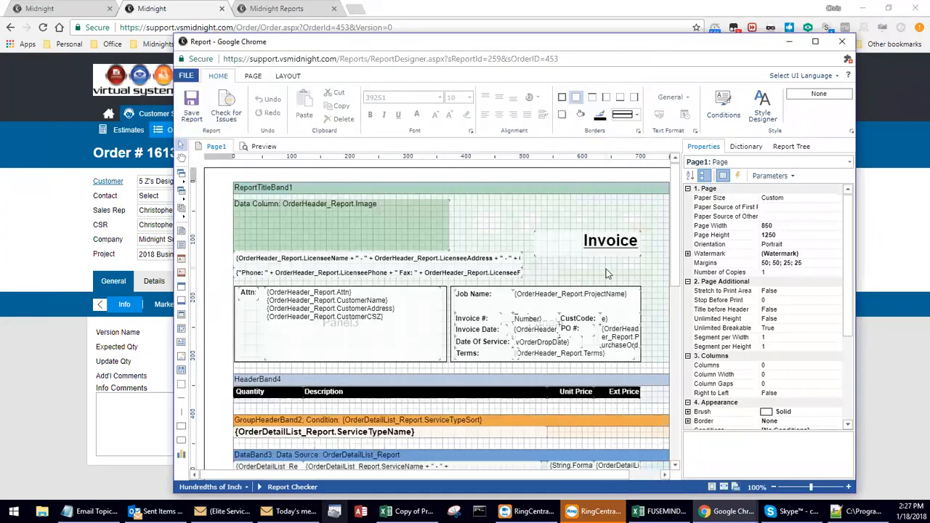
pyautogui.click(188, 116)
# Close the designer and run the restored Invoice (VS) report from the order.
pyautogui.click(842, 41)
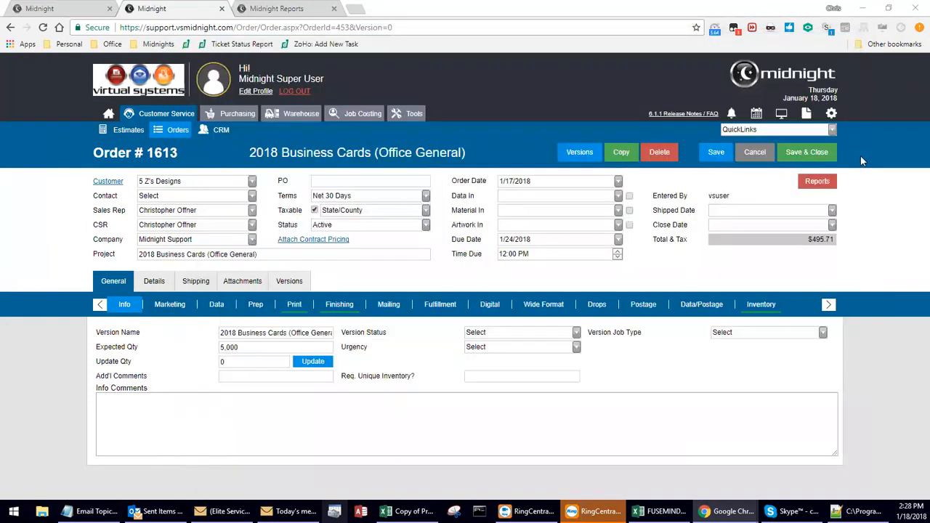
pyautogui.click(817, 181)
pyautogui.scroll(-3, 790, 268)
pyautogui.click(790, 268)
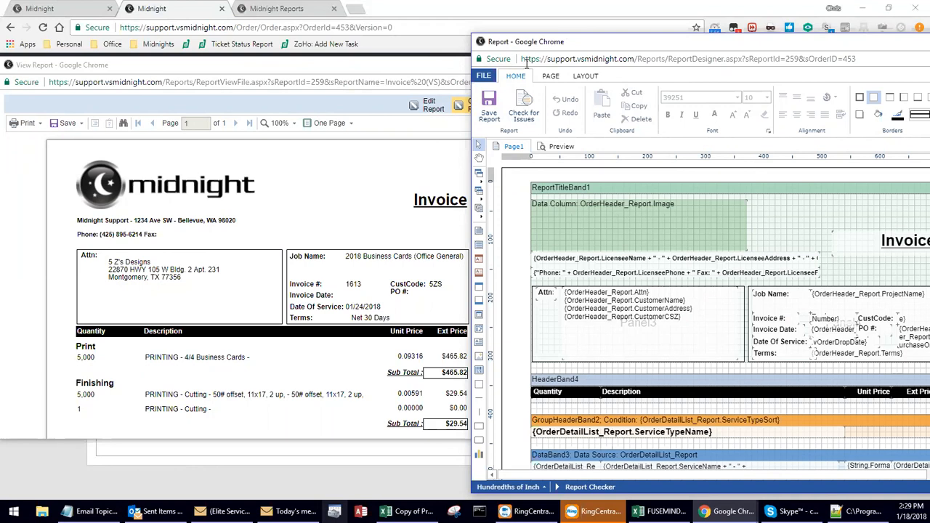
# Close the report viewer and maximize the report designer window.
pyautogui.click(439, 73)
pyautogui.click(567, 65)
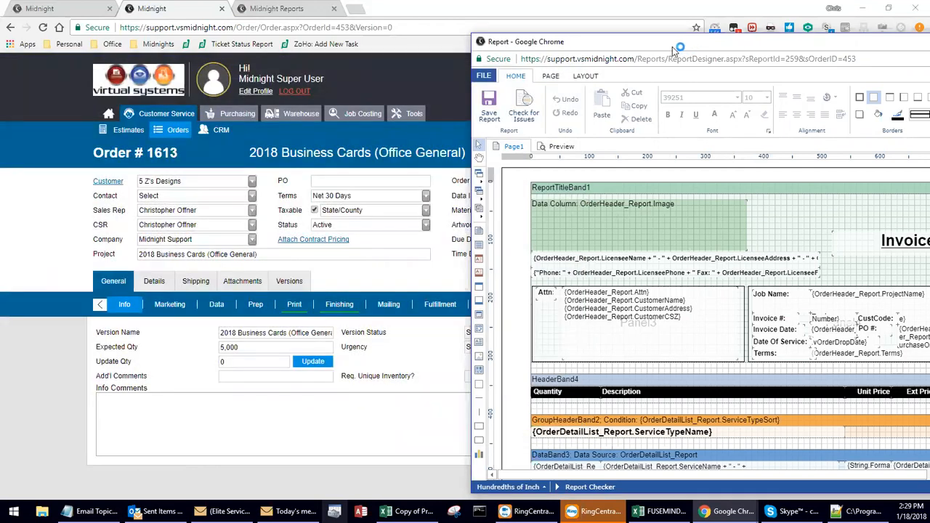
pyautogui.moveTo(676, 49); pyautogui.dragTo(368, 51)
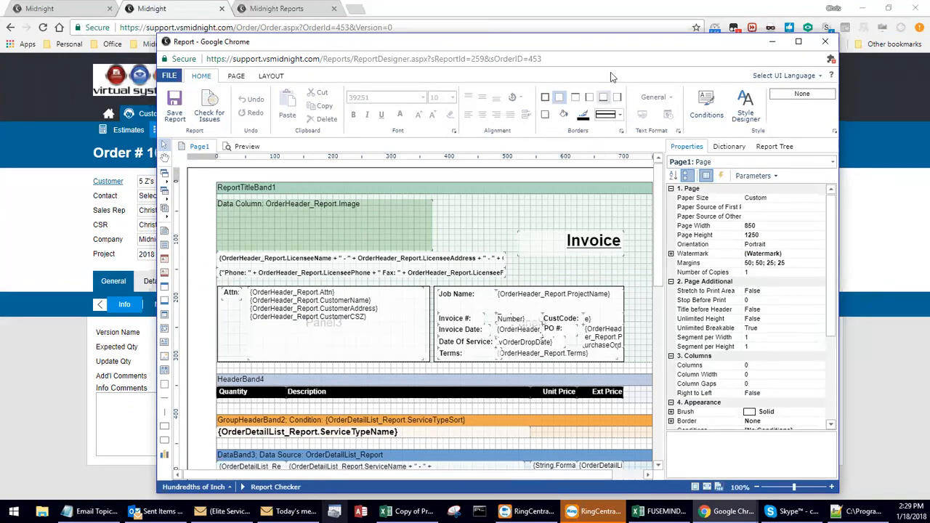
pyautogui.doubleClick(613, 48)
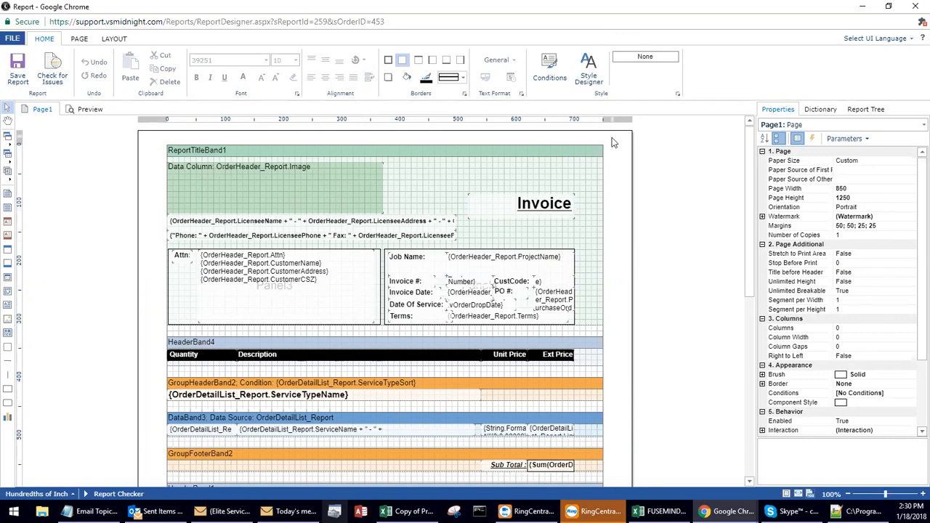
# Review the available paper sizes, page orientations and margin presets for the report page.
pyautogui.click(80, 41)
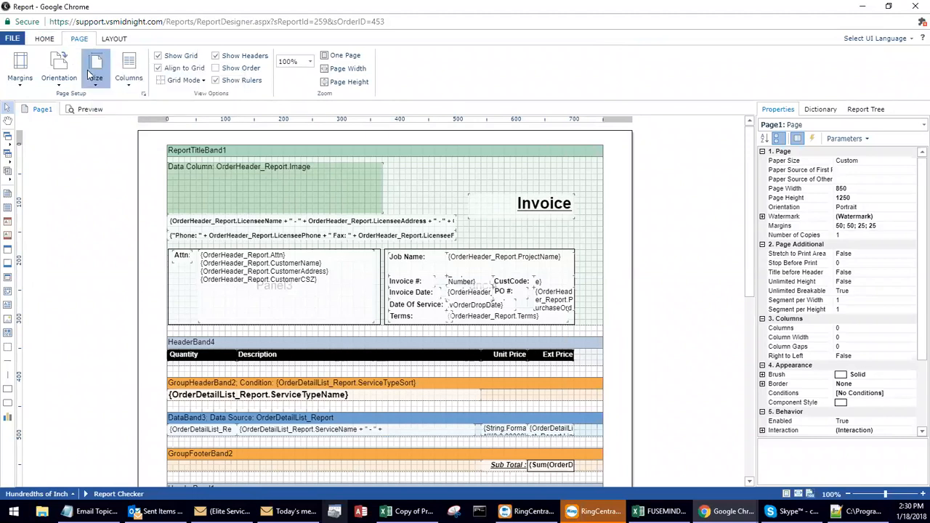
pyautogui.click(92, 72)
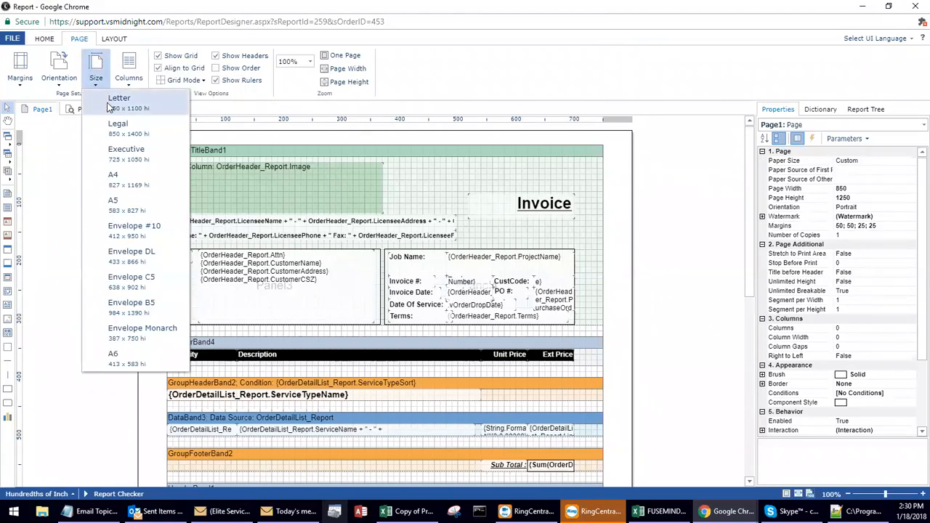
pyautogui.click(62, 76)
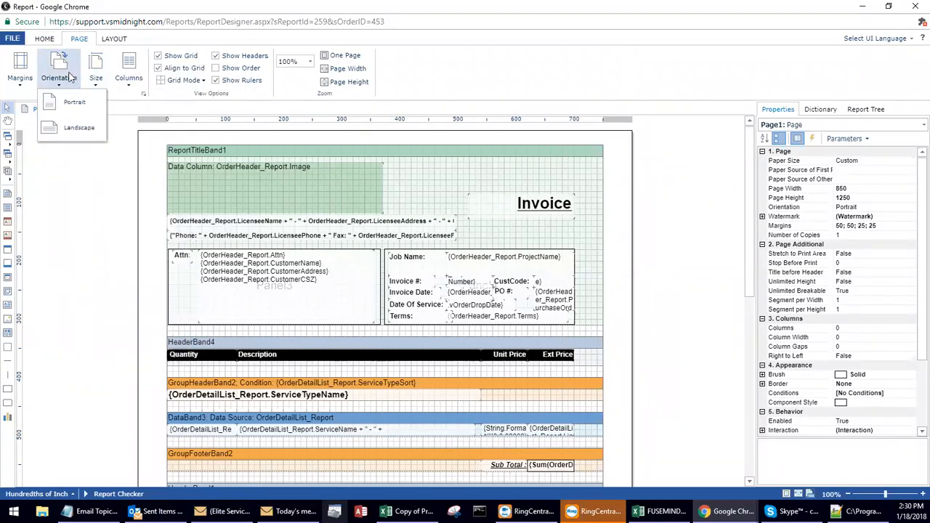
pyautogui.click(21, 69)
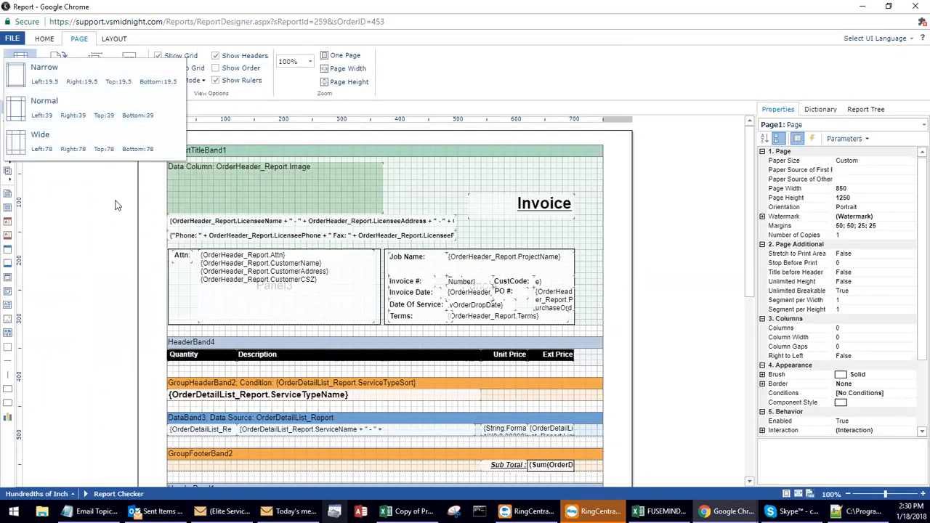
pyautogui.click(152, 225)
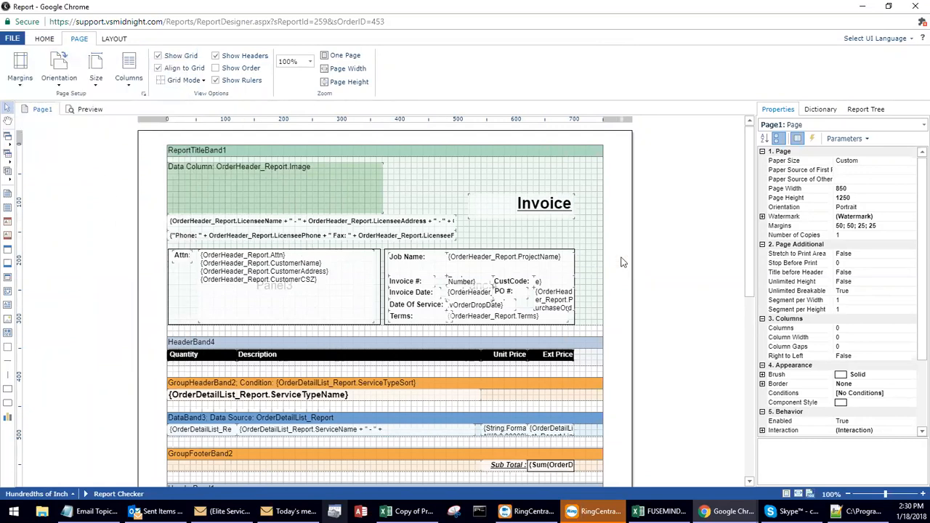
# Inspect the page width and the properties of the report title band and the Attn panel.
pyautogui.click(841, 188)
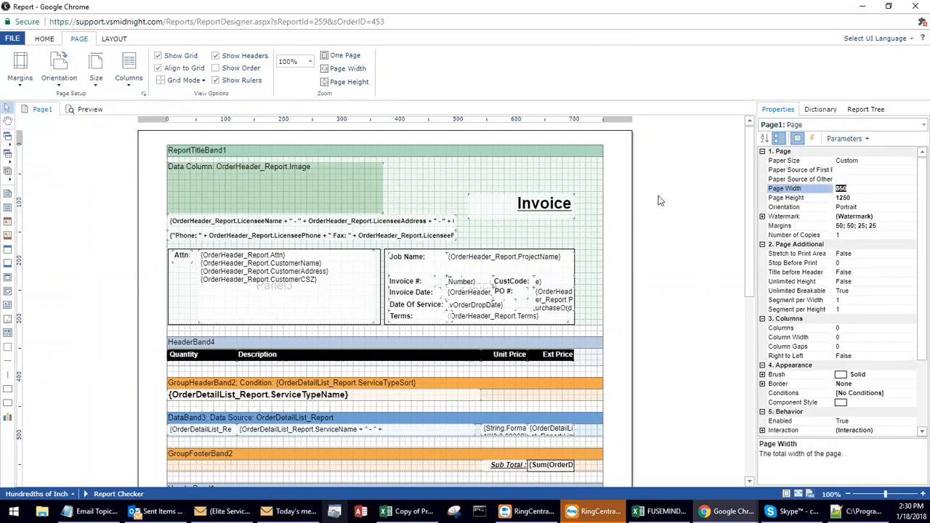
pyautogui.click(519, 212)
pyautogui.click(581, 236)
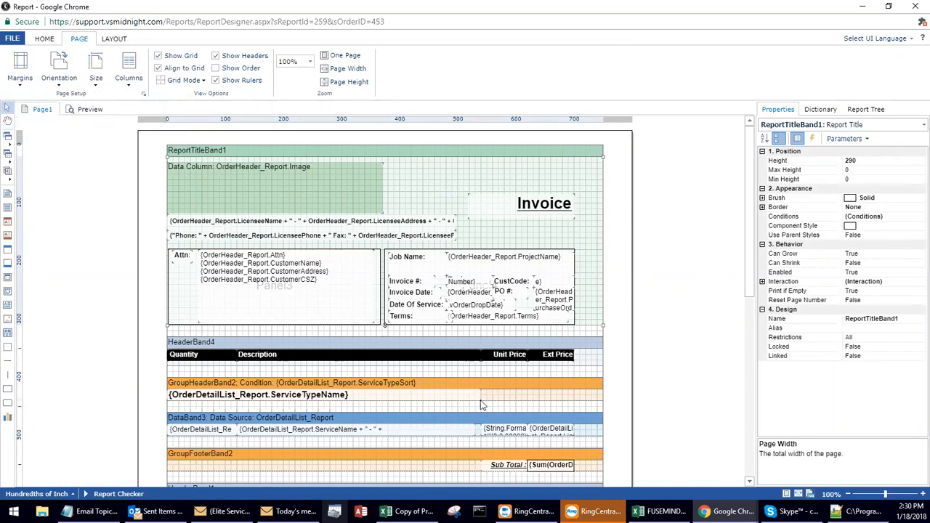
pyautogui.moveTo(189, 287)
pyautogui.mouseDown()
pyautogui.moveTo(207, 308)
pyautogui.moveTo(184, 283)
pyautogui.mouseUp()
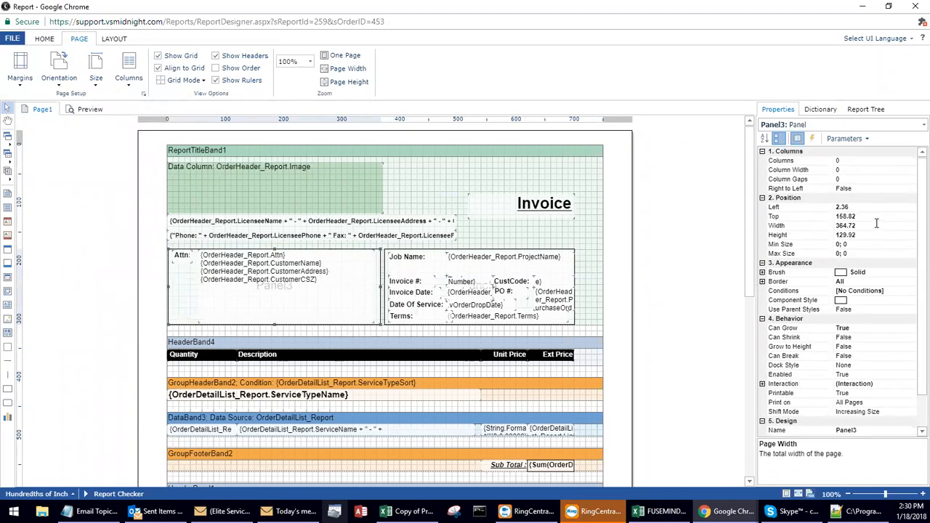
pyautogui.click(614, 178)
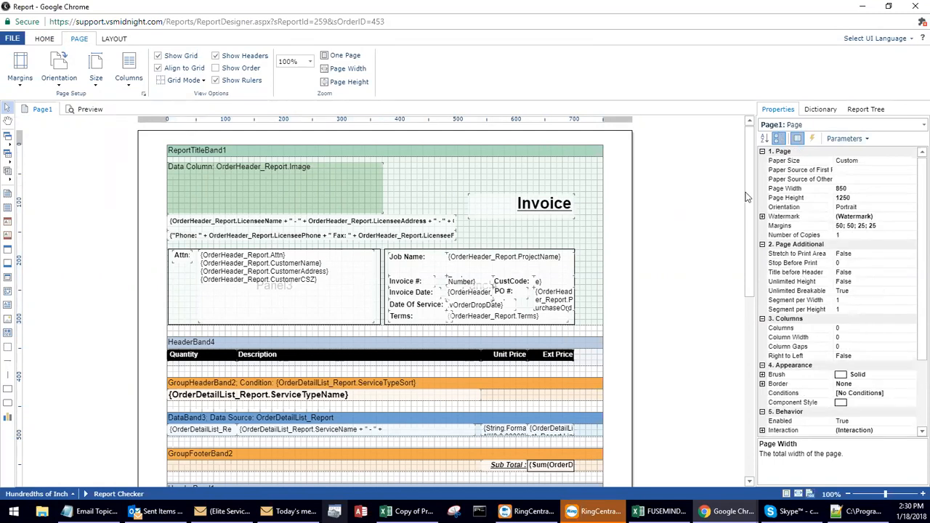
# Examine the bands at the bottom of the report page, the Page Height setting and the remaining page properties.
pyautogui.moveTo(741, 271); pyautogui.dragTo(737, 414)
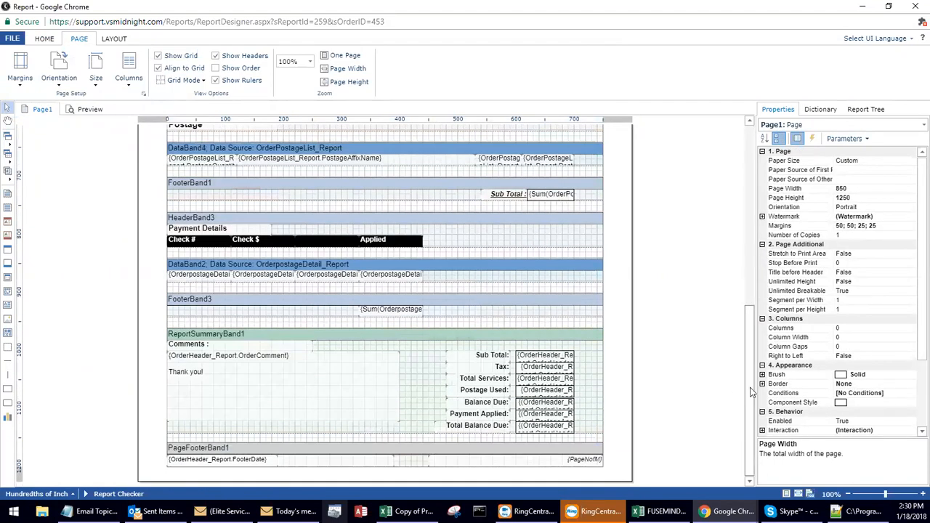
pyautogui.click(845, 198)
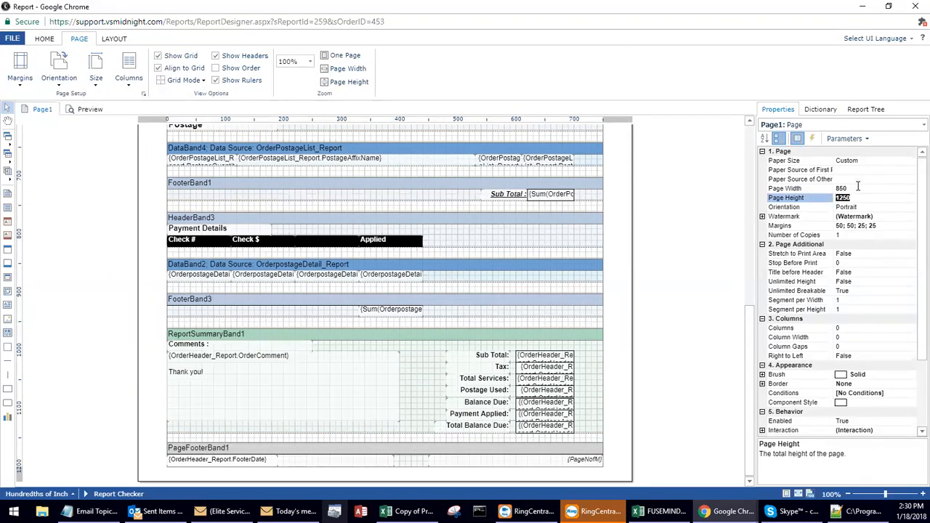
pyautogui.click(620, 221)
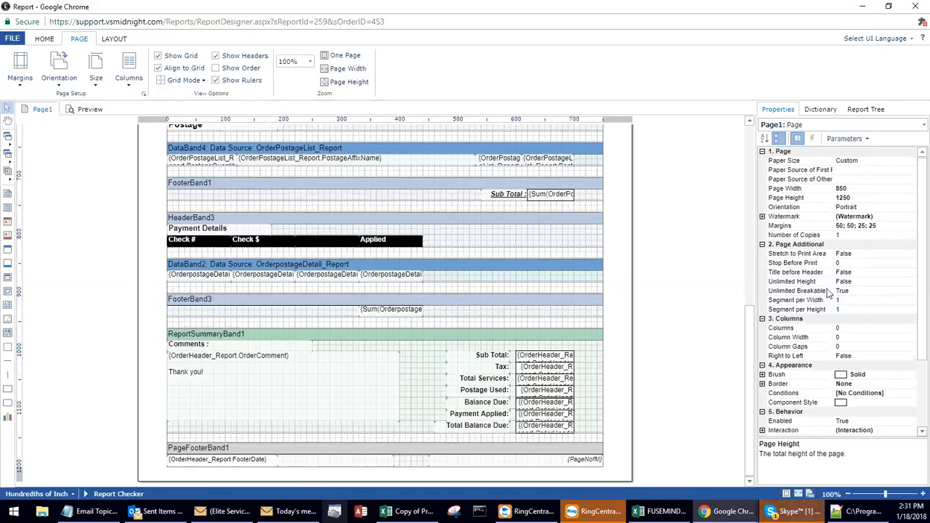
pyautogui.click(851, 198)
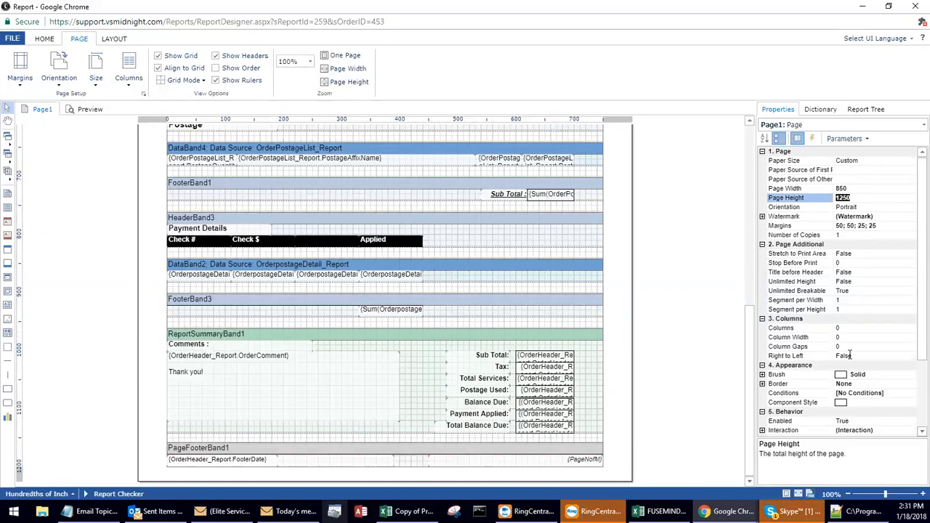
pyautogui.scroll(-3, 849, 354)
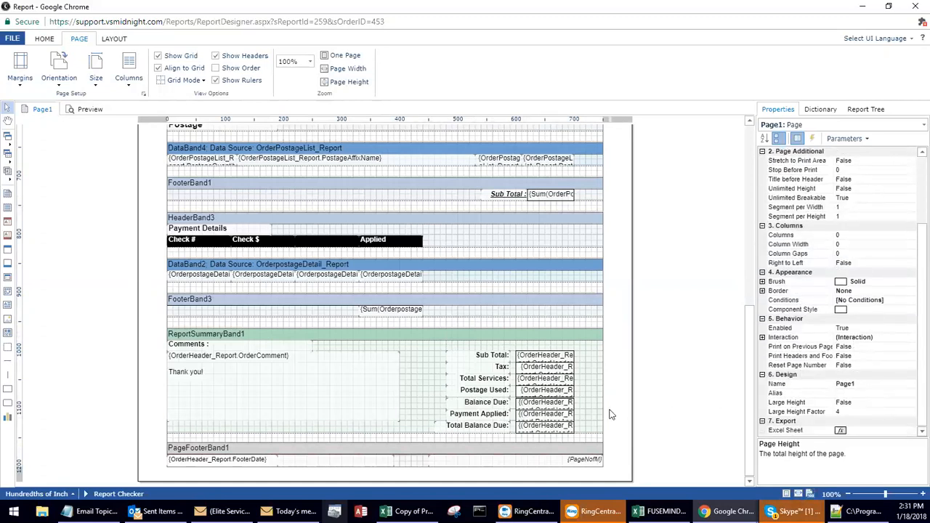
pyautogui.click(663, 382)
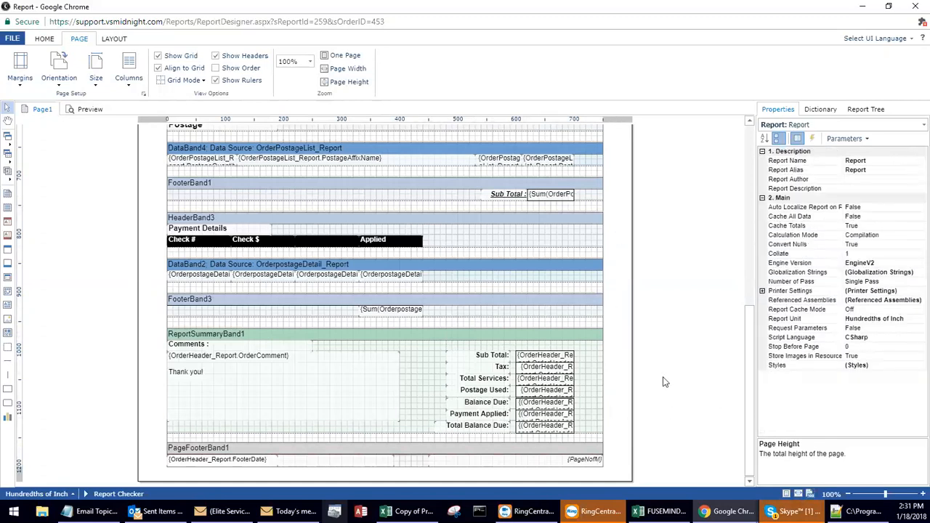
# Set the report page's Large Height design property to True.
pyautogui.click(625, 199)
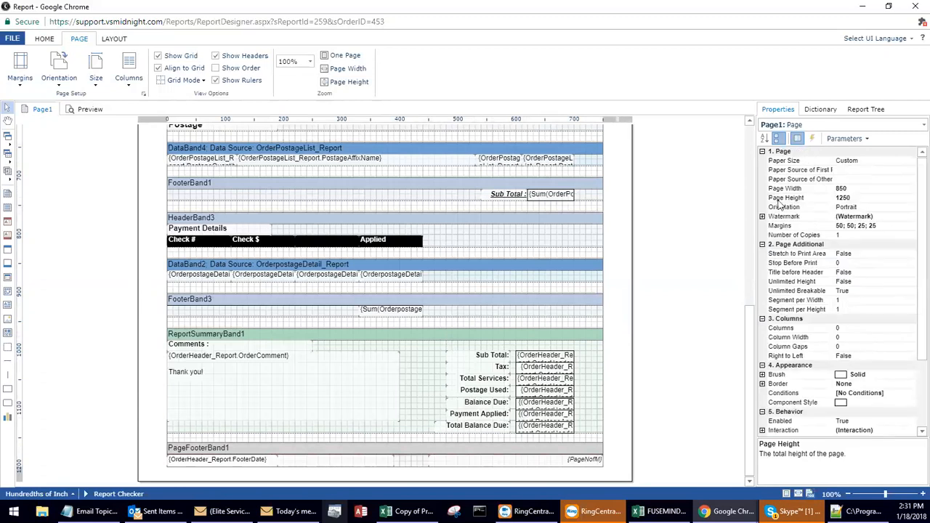
pyautogui.scroll(-3, 840, 396)
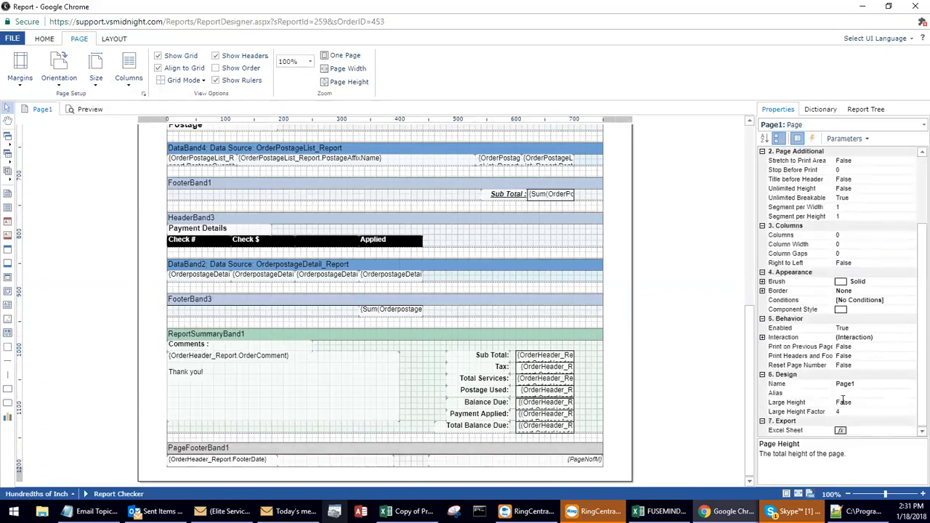
pyautogui.click(809, 401)
pyautogui.click(911, 404)
pyautogui.click(842, 421)
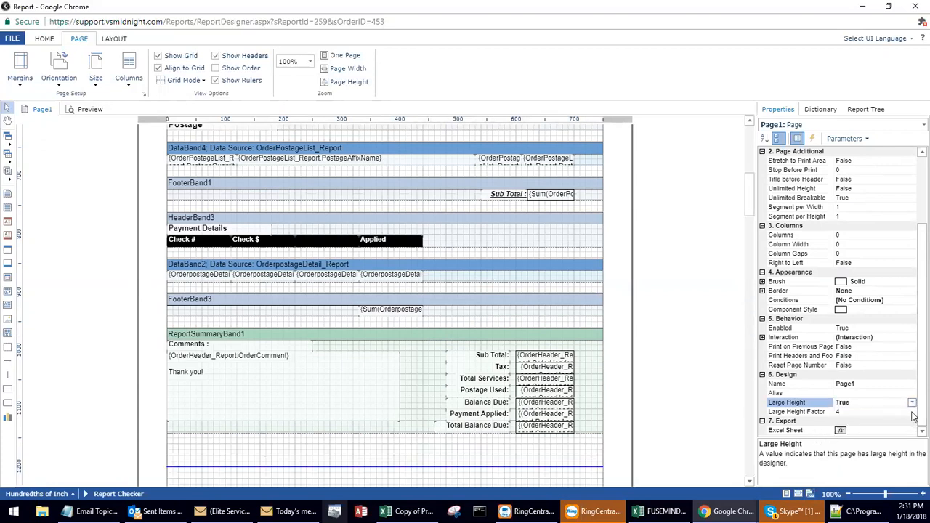
# Set the report page's height to 1100 and check where the page end line falls.
pyautogui.moveTo(921, 396); pyautogui.dragTo(921, 331)
pyautogui.click(825, 198)
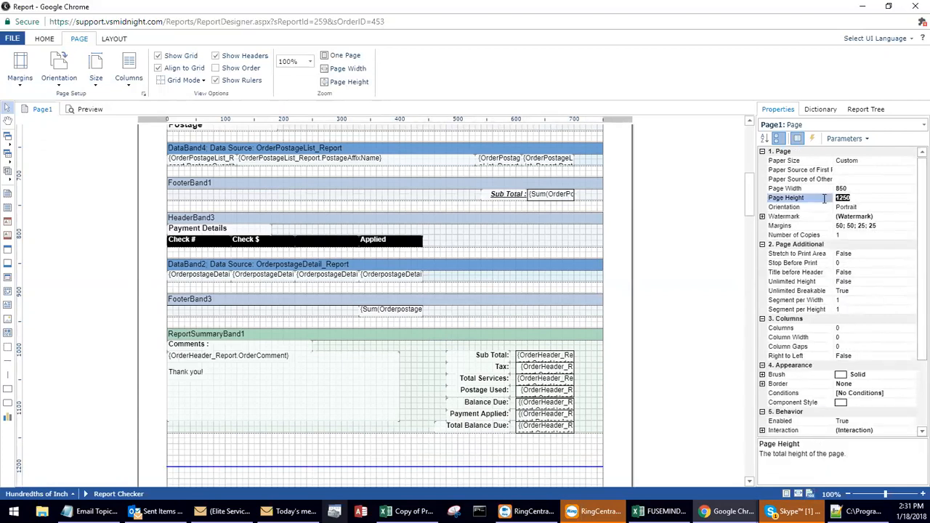
pyautogui.write('1100')
pyautogui.press('Return')
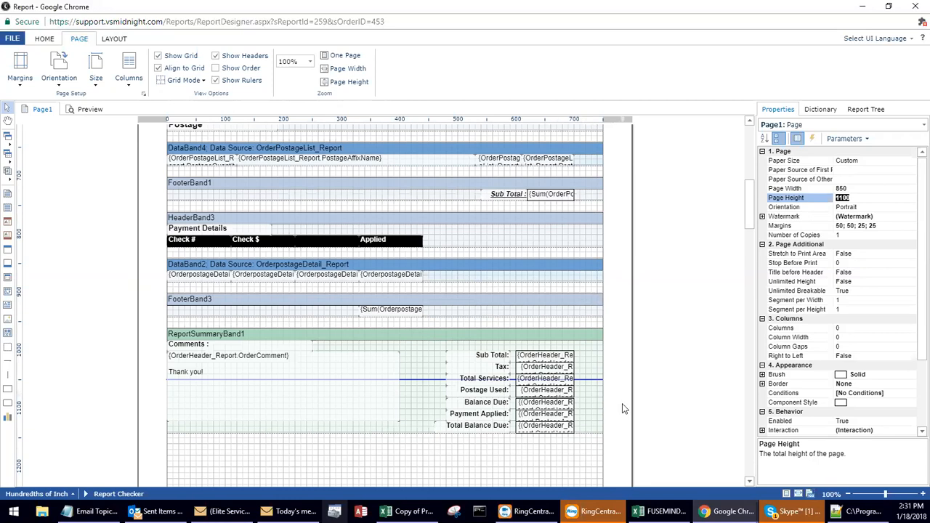
pyautogui.scroll(-1, 751, 273)
pyautogui.moveTo(752, 273); pyautogui.dragTo(751, 223)
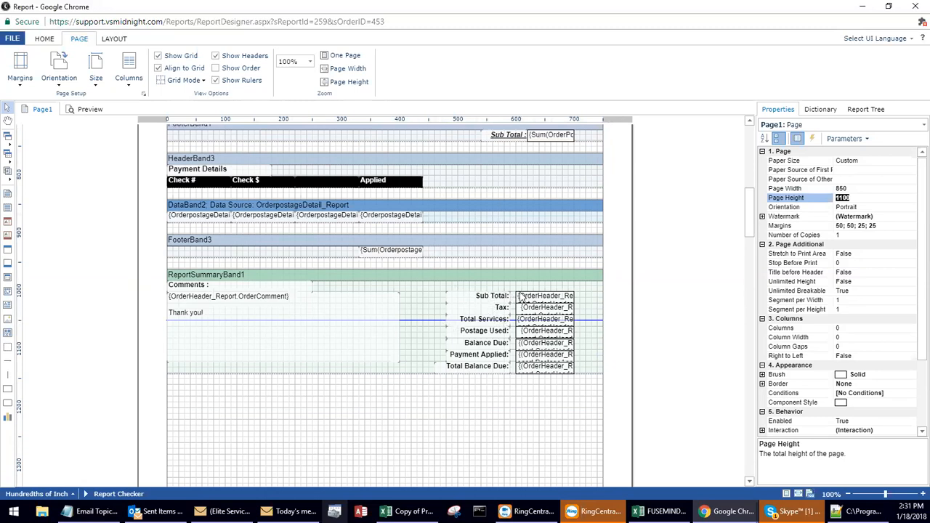
# Inspect the payment details header band and the data band bound to OrderpostageDetail_Report.
pyautogui.click(421, 262)
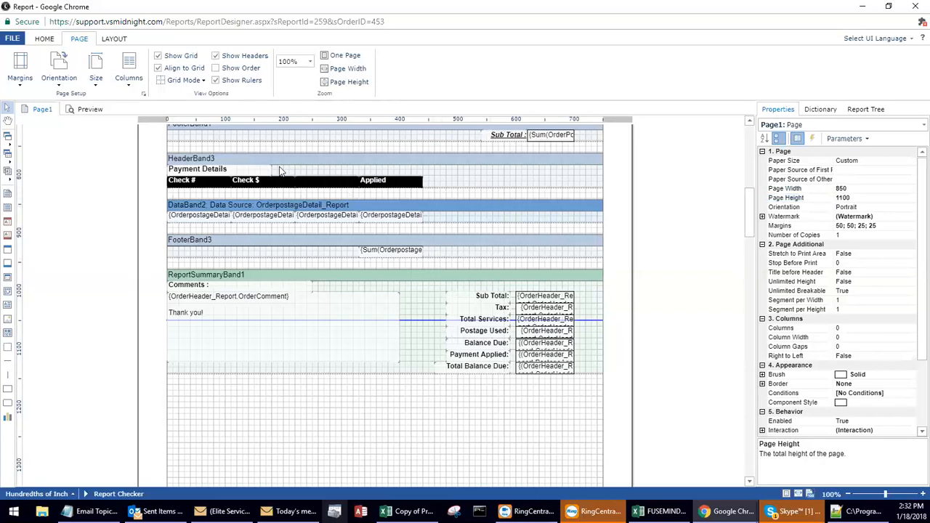
pyautogui.moveTo(202, 163)
pyautogui.mouseDown()
pyautogui.moveTo(226, 161)
pyautogui.moveTo(209, 160)
pyautogui.mouseUp()
pyautogui.moveTo(201, 209)
pyautogui.mouseDown()
pyautogui.moveTo(192, 191)
pyautogui.moveTo(195, 207)
pyautogui.moveTo(200, 192)
pyautogui.moveTo(203, 202)
pyautogui.mouseUp()
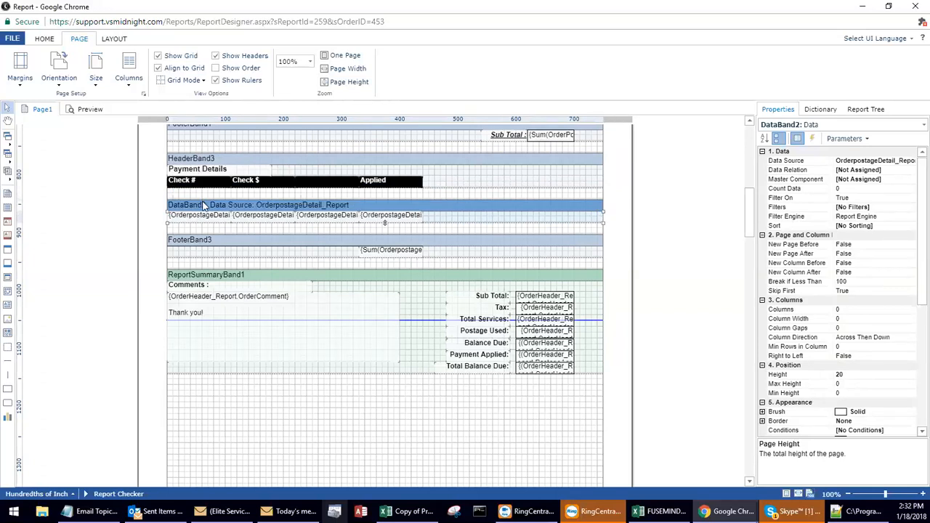
pyautogui.click(205, 197)
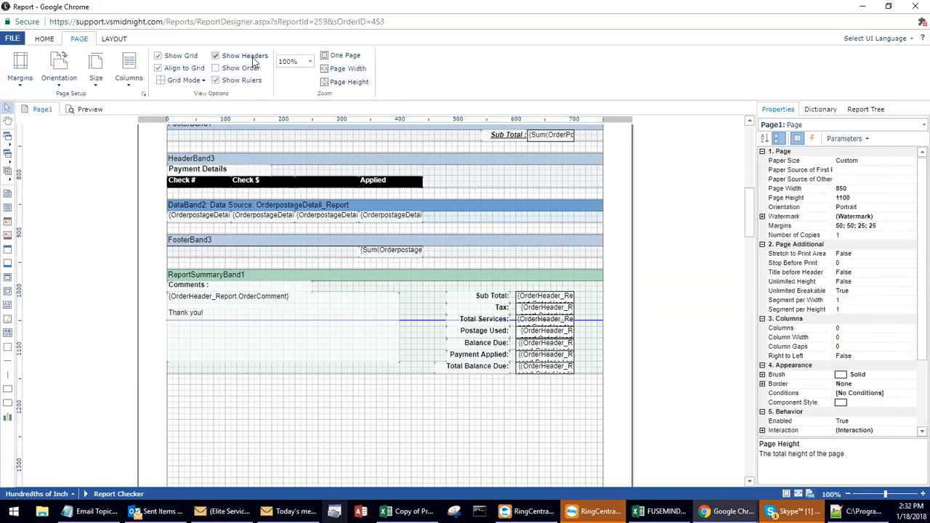
# Hide the band headers and review the condensed invoice layout from the title down to the page end line.
pyautogui.click(216, 56)
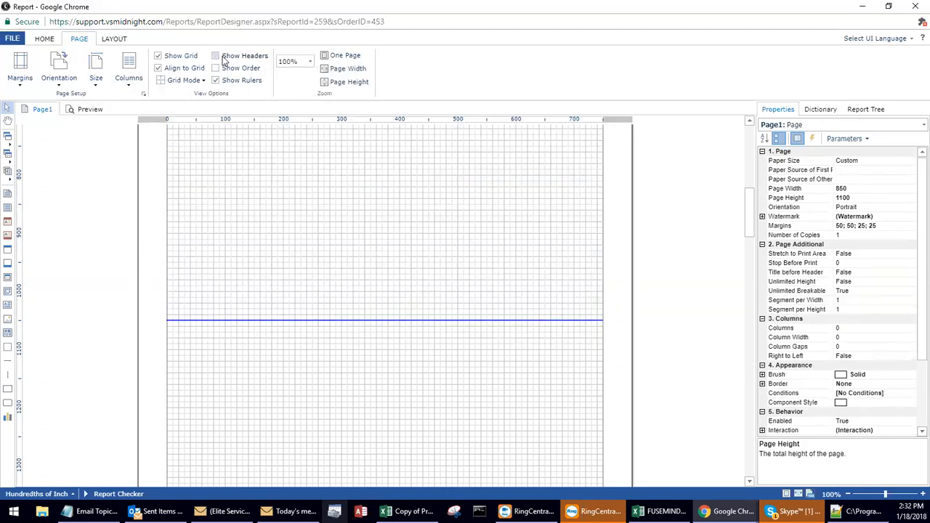
pyautogui.scroll(6, 365, 272)
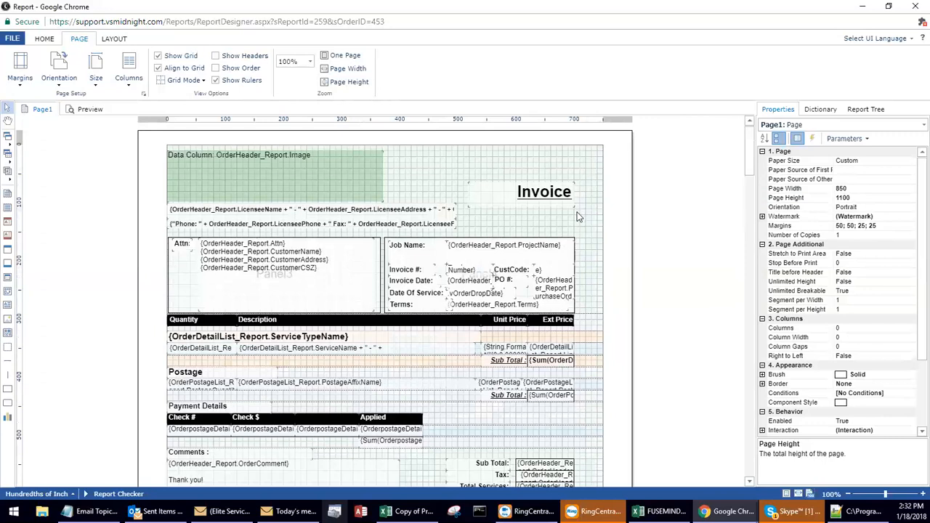
pyautogui.scroll(-1, 581, 218)
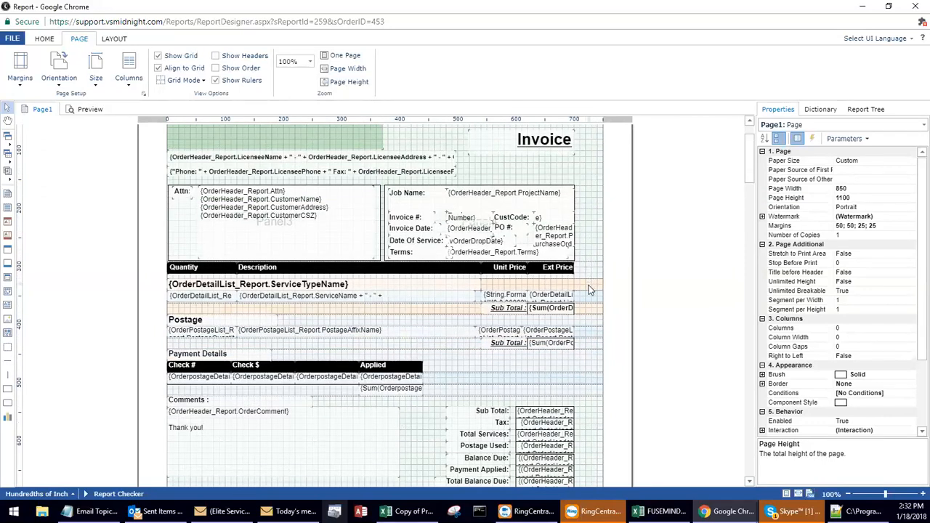
pyautogui.scroll(-2, 606, 290)
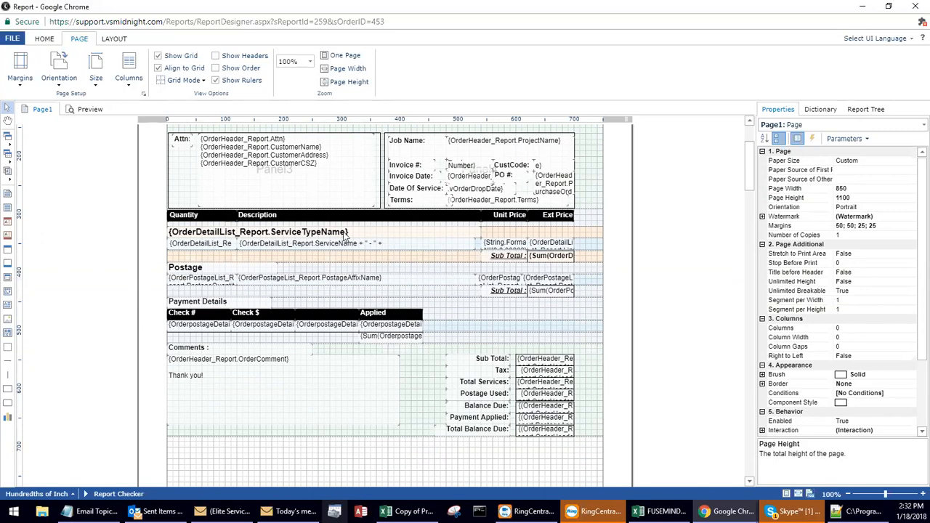
pyautogui.scroll(-4, 389, 272)
pyautogui.scroll(2, 391, 270)
pyautogui.scroll(-1, 391, 271)
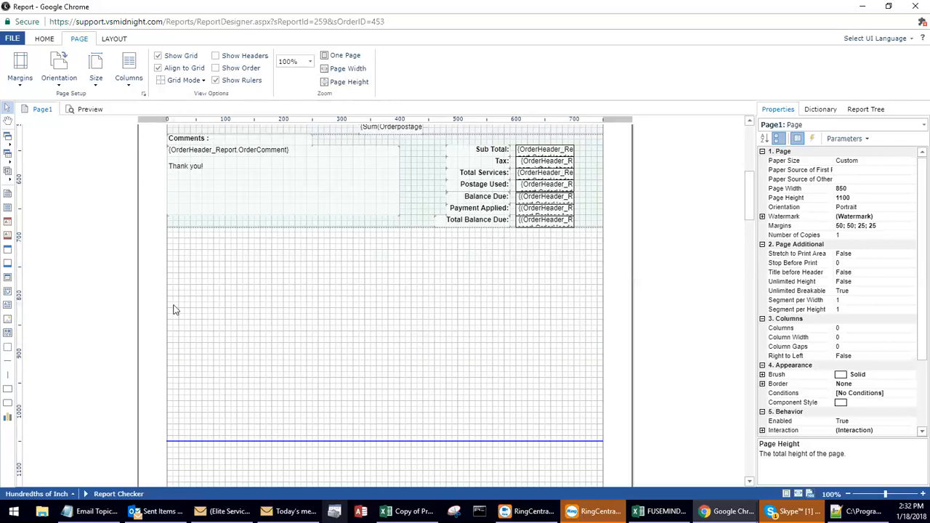
pyautogui.scroll(2, 173, 310)
# Show the band headers again and return to the beginning of the report page.
pyautogui.click(215, 55)
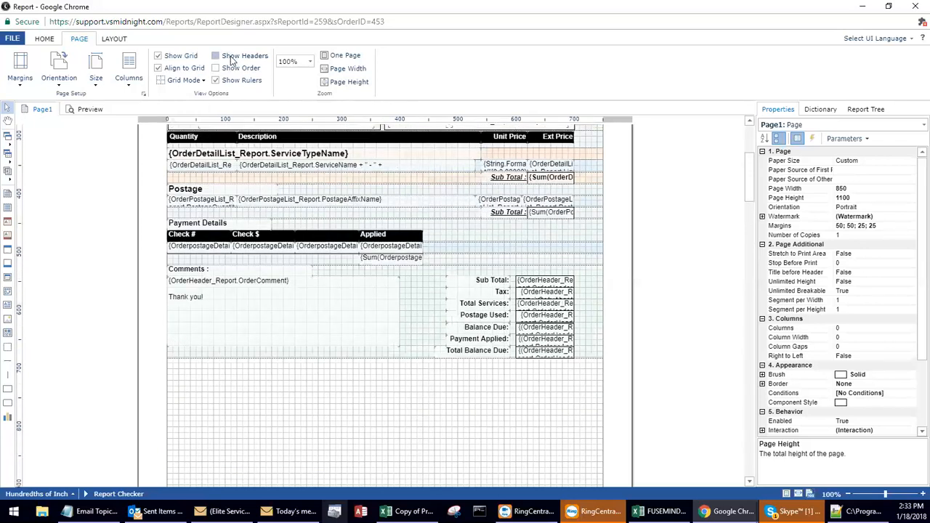
pyautogui.scroll(2, 141, 200)
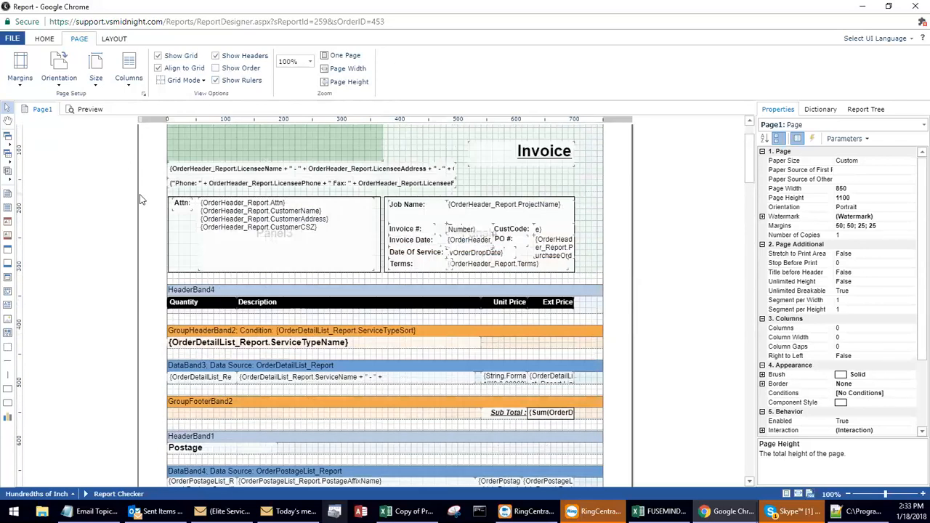
pyautogui.scroll(1, 141, 200)
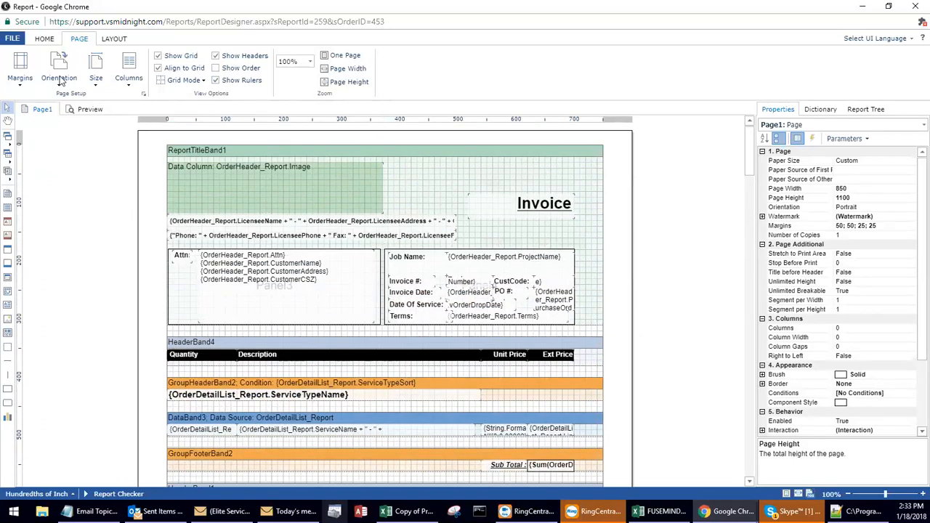
# Exit the report designer, saving the changes to Invoice_VS.mrt, and close the report viewer.
pyautogui.click(42, 41)
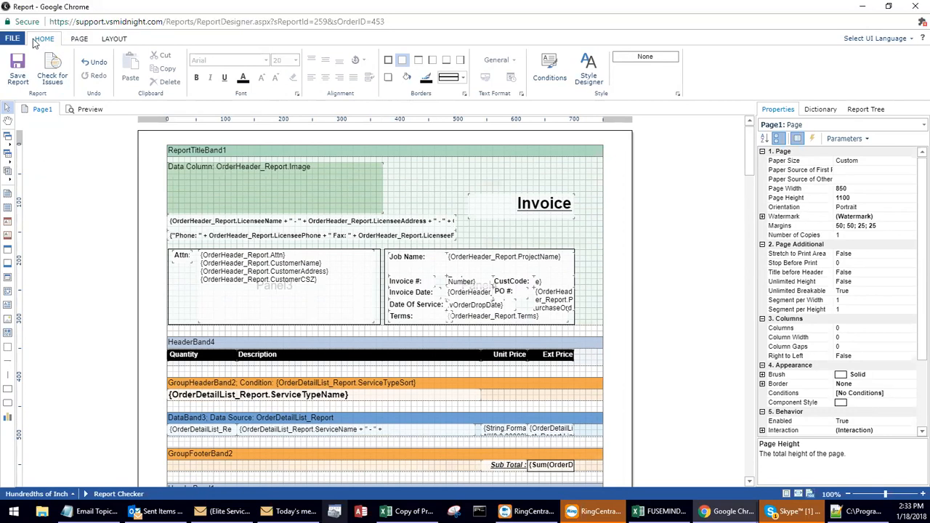
pyautogui.click(13, 39)
pyautogui.click(96, 283)
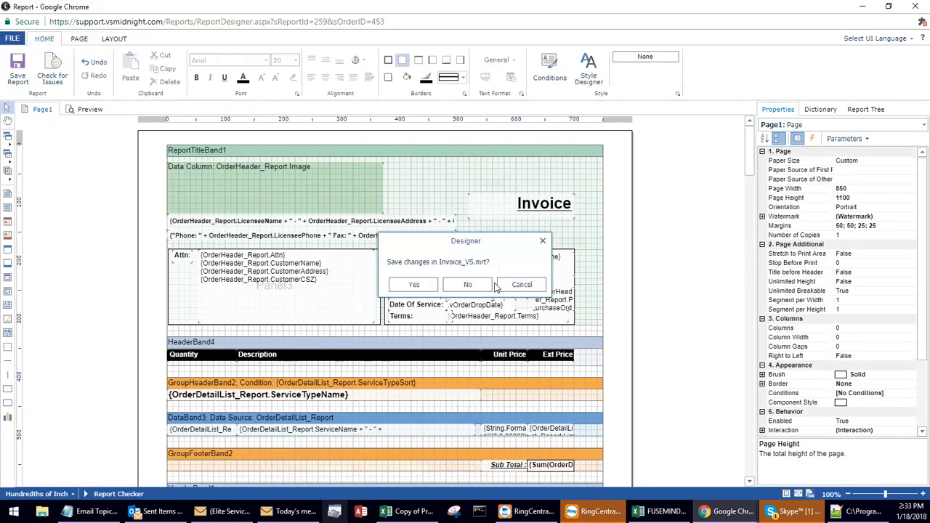
pyautogui.click(414, 284)
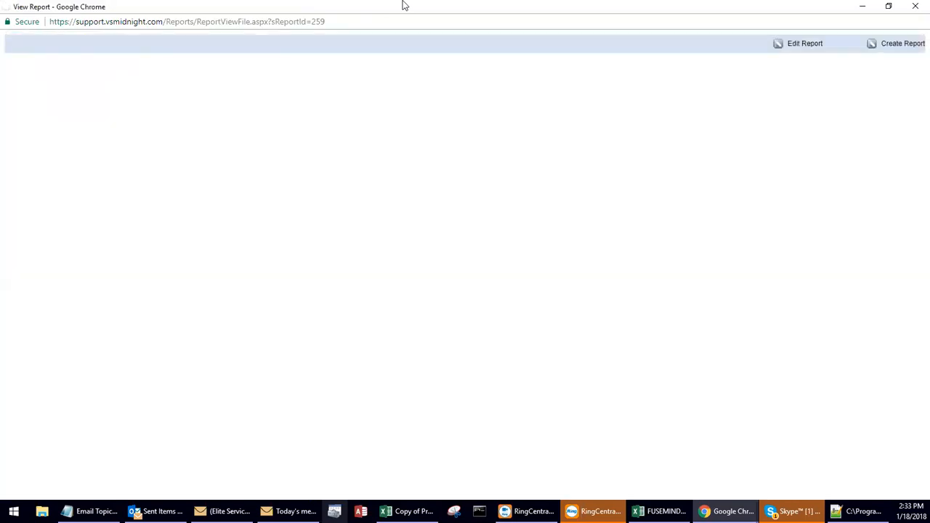
pyautogui.click(915, 7)
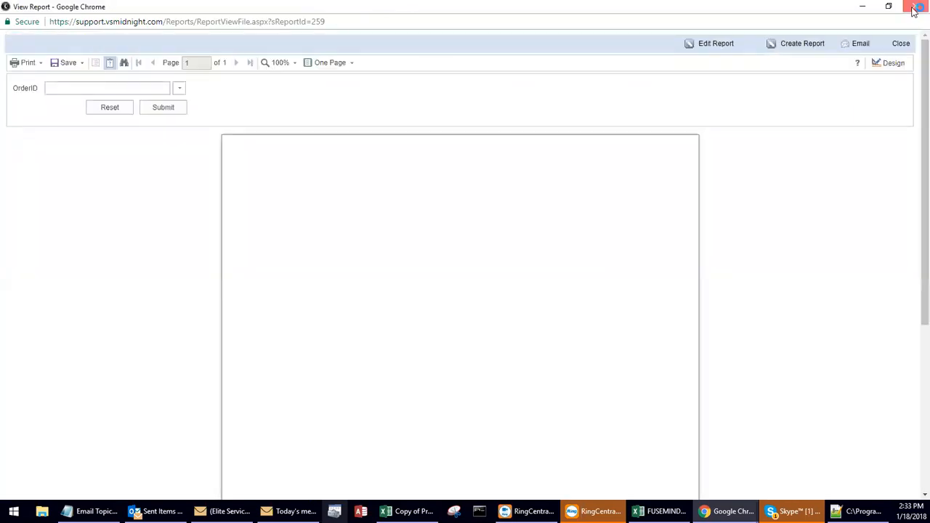
# Run the Invoice (VS) report from the order and start an email with it.
pyautogui.click(817, 181)
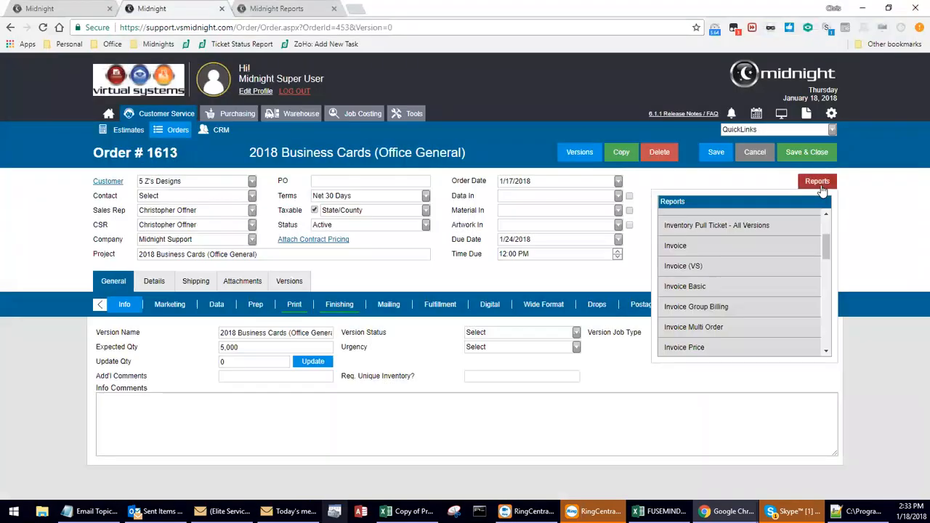
pyautogui.click(756, 265)
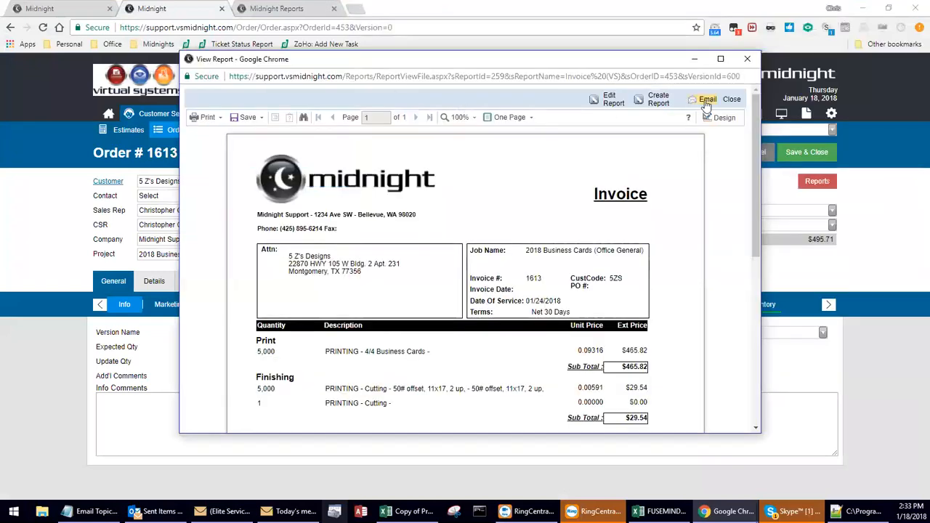
pyautogui.click(705, 102)
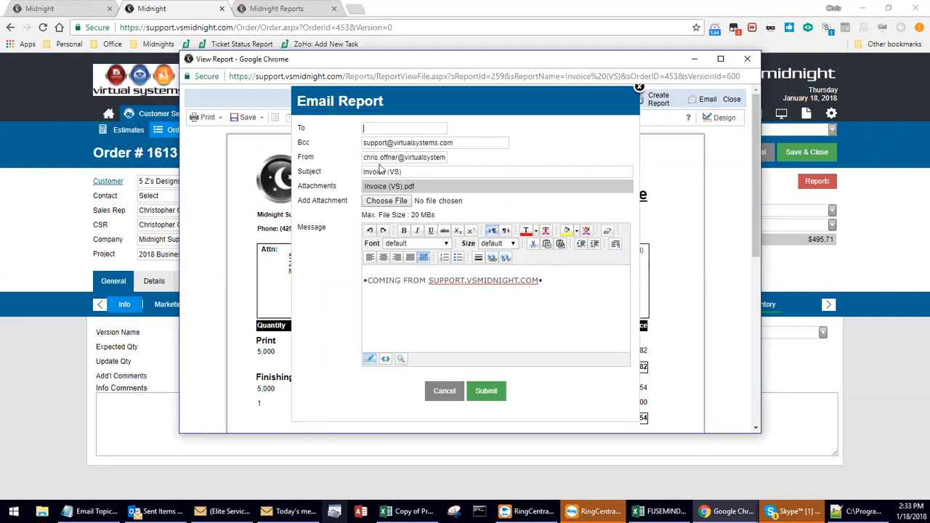
# Copy the sender's email address into the To field of the report email.
pyautogui.moveTo(364, 157); pyautogui.dragTo(446, 157)
pyautogui.hotkey('ctrl', 'c')
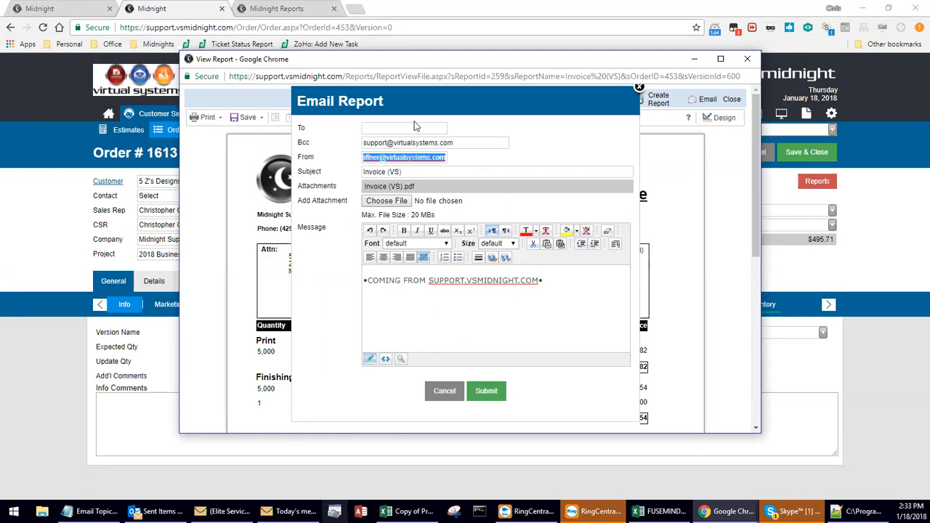
pyautogui.click(416, 130)
pyautogui.hotkey('ctrl', 'v')
pyautogui.moveTo(468, 143); pyautogui.dragTo(428, 145)
pyautogui.click(465, 143)
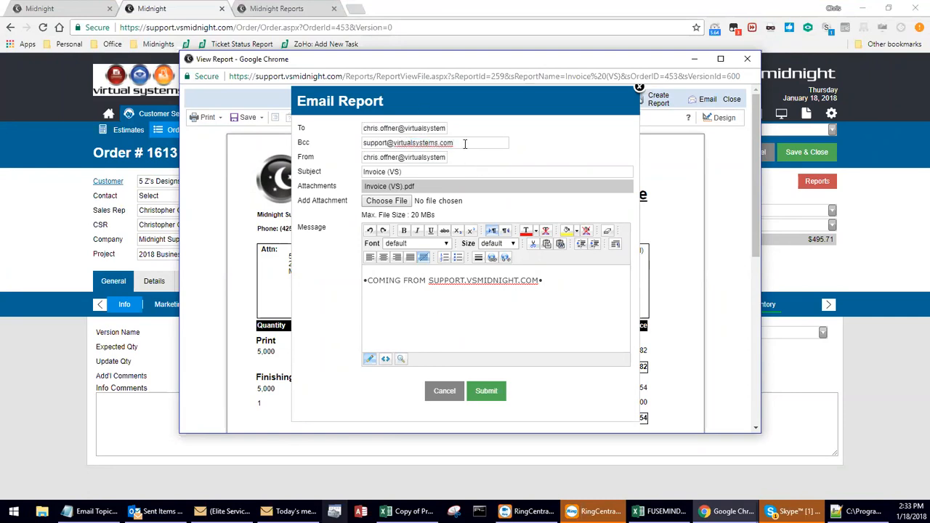
pyautogui.click(478, 159)
# Check the Invoice (VS).pdf attachment and the message, and send the report email.
pyautogui.moveTo(402, 186); pyautogui.dragTo(351, 187)
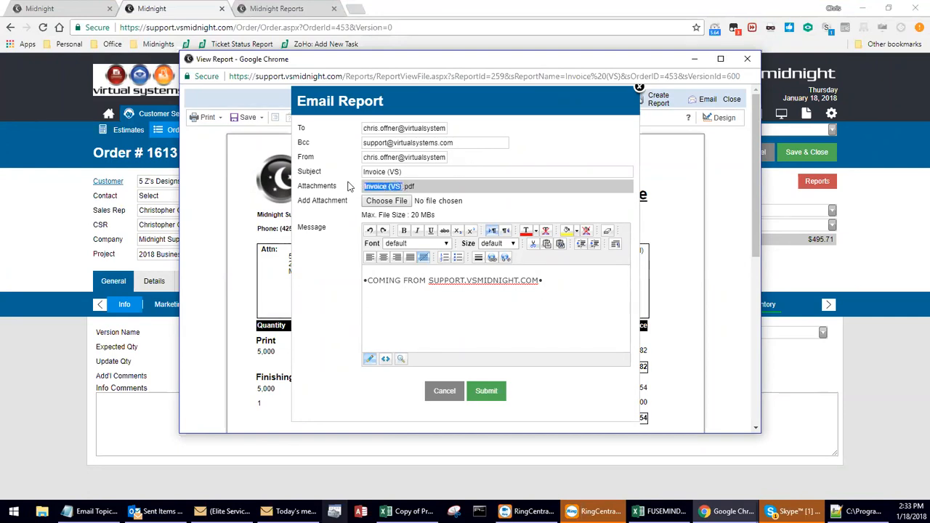
pyautogui.click(402, 186)
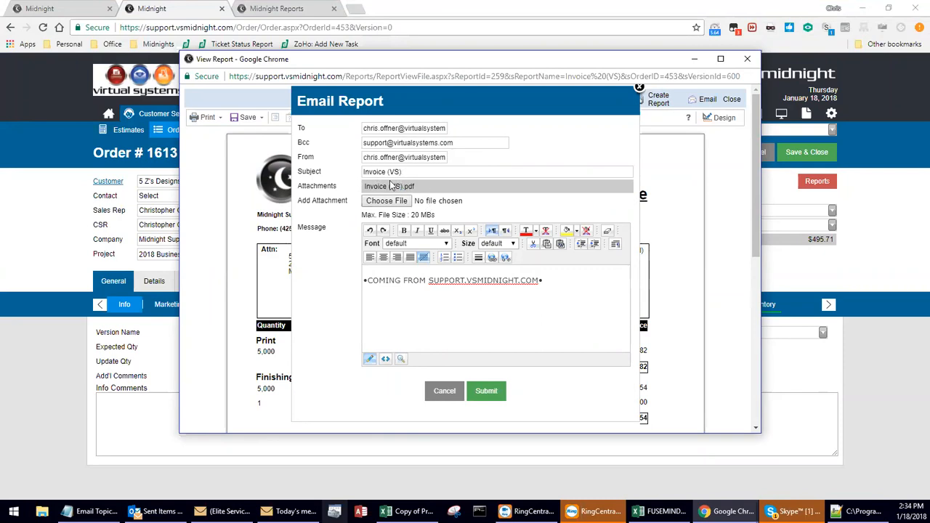
pyautogui.scroll(-1, 480, 229)
pyautogui.scroll(-2, 480, 230)
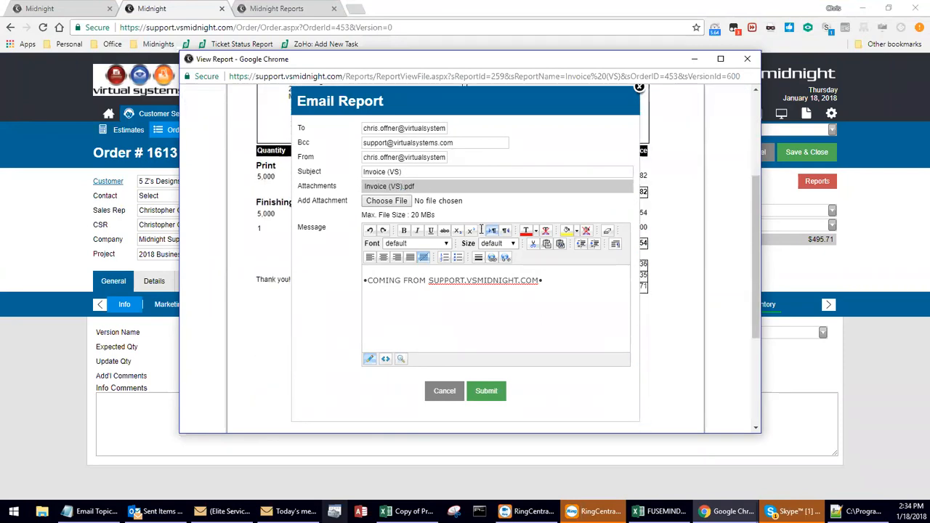
pyautogui.click(487, 392)
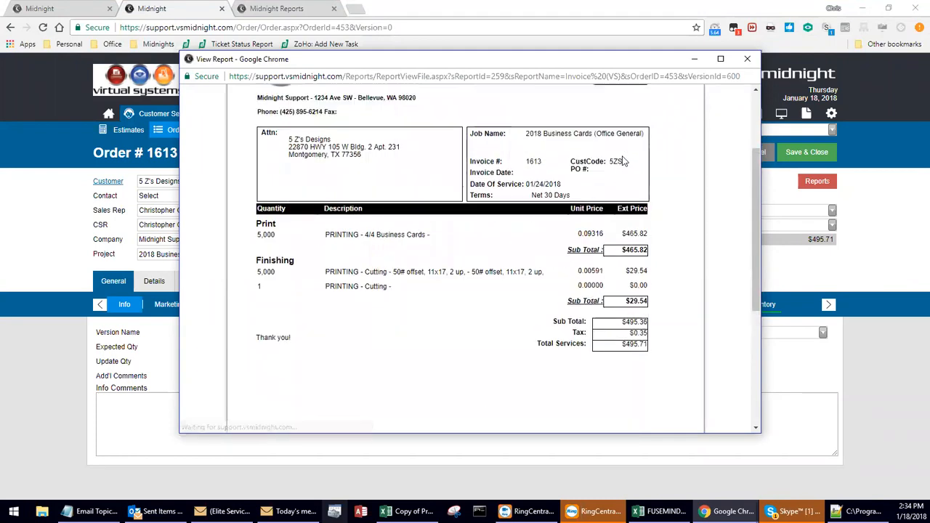
# Close the report viewer, the emailed Invoice (VS).pdf in Adobe Reader and the received message in Outlook.
pyautogui.click(748, 59)
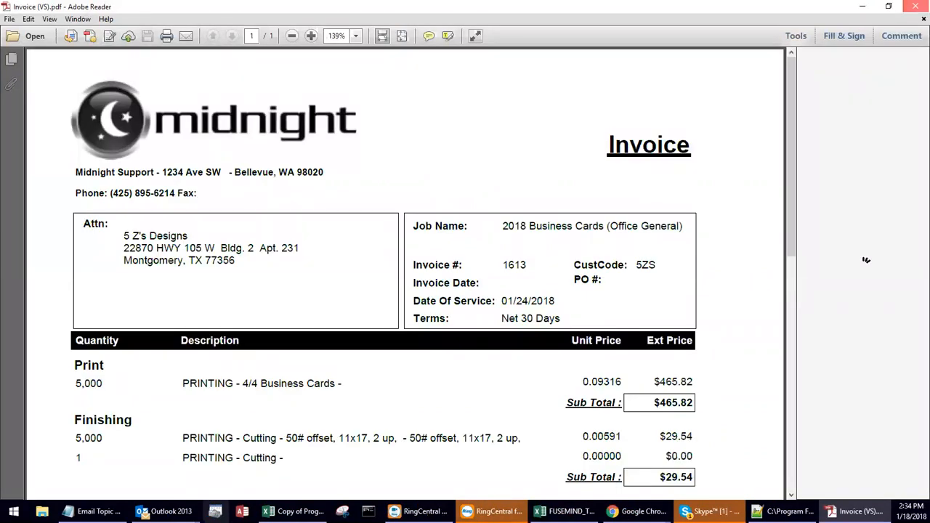
pyautogui.click(912, 6)
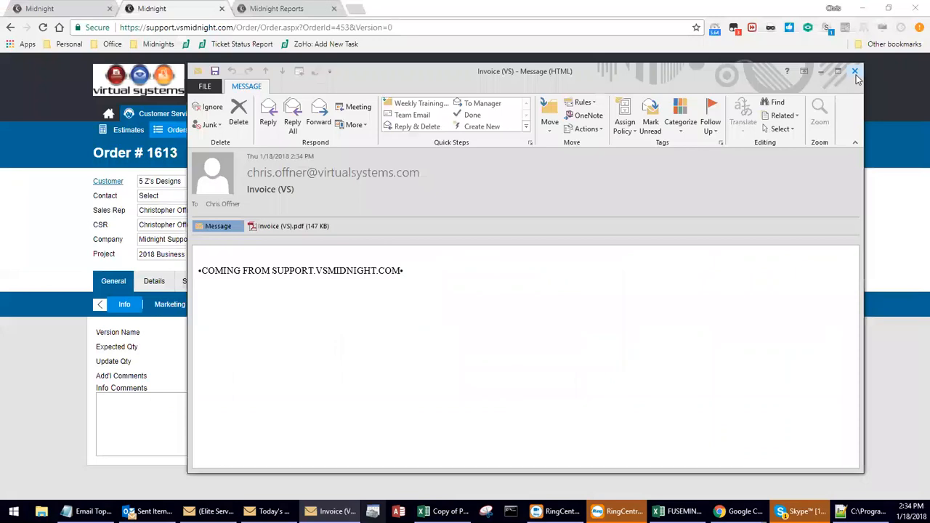
pyautogui.click(856, 72)
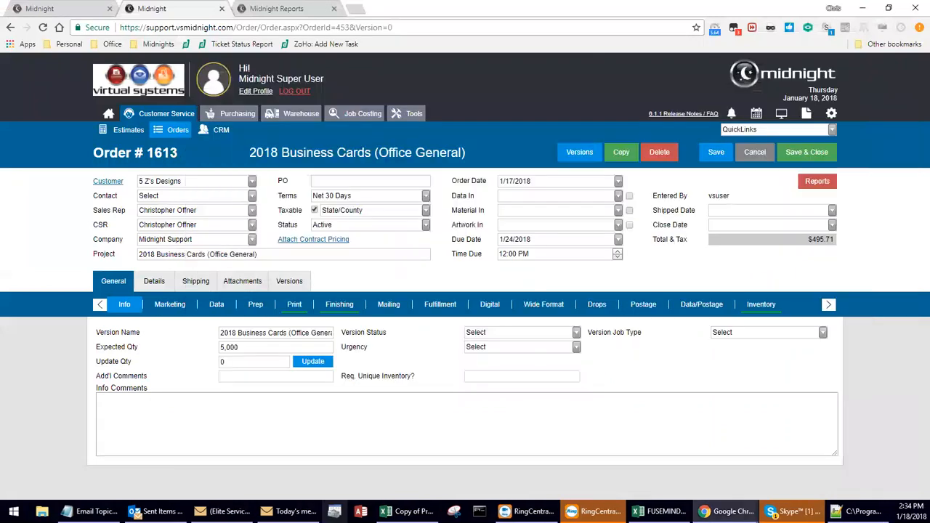